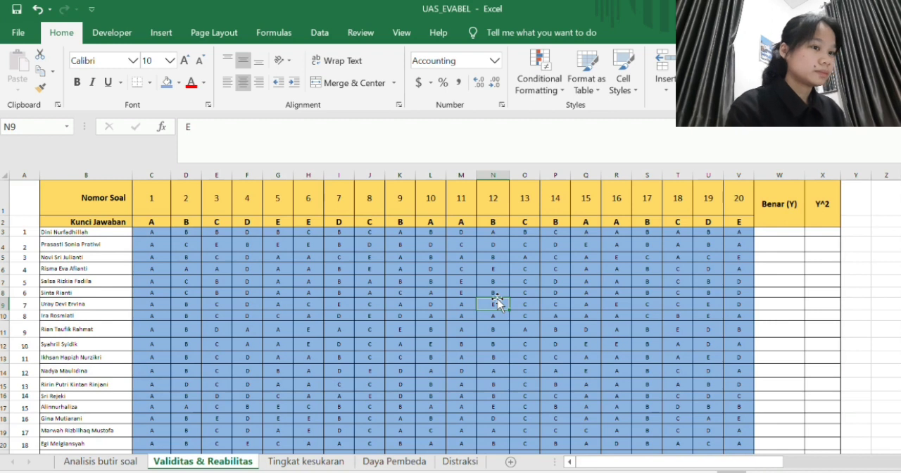
# - In W3, enter the formula =SUMPRODUCT((C2:V2=C3:V3)*1) to count the first student's answers that match the key
pyautogui.click(773, 231)
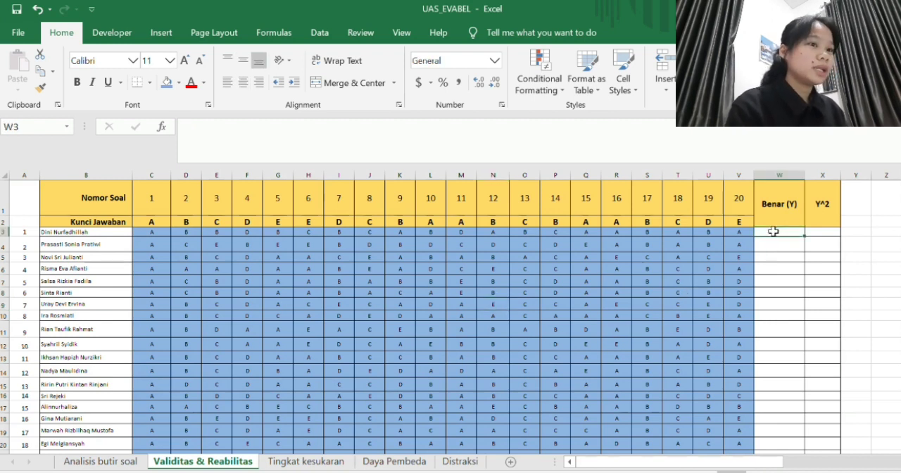
pyautogui.write('=')
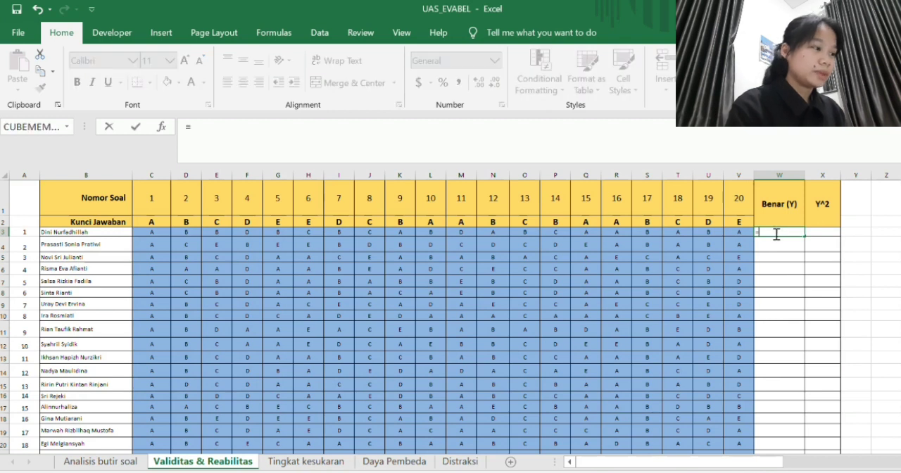
pyautogui.write('sump')
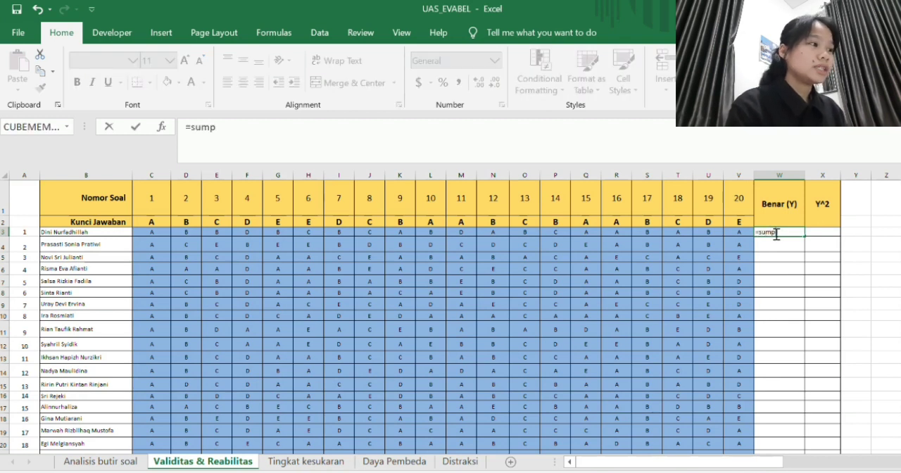
pyautogui.press('Tab')
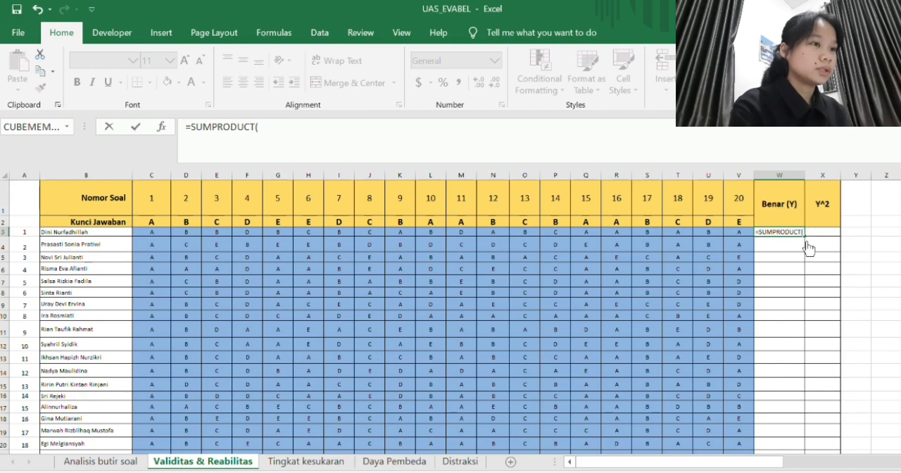
pyautogui.write('(')
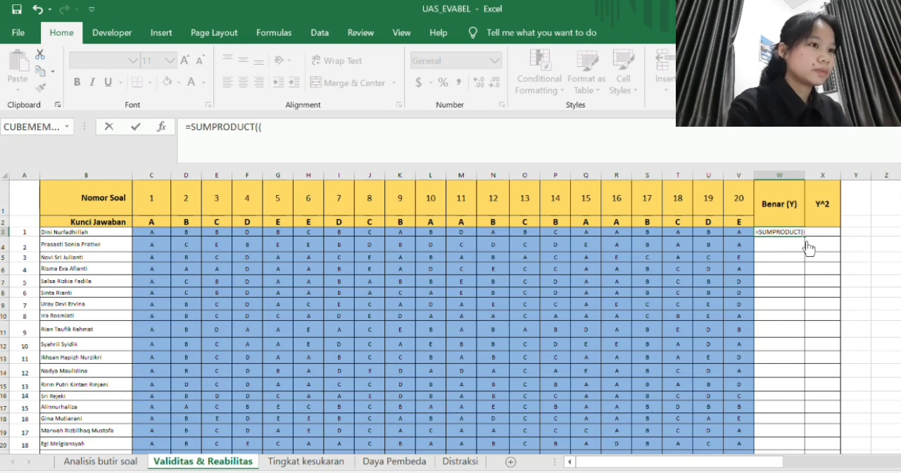
pyautogui.click(162, 221)
pyautogui.moveTo(268, 219); pyautogui.dragTo(726, 220)
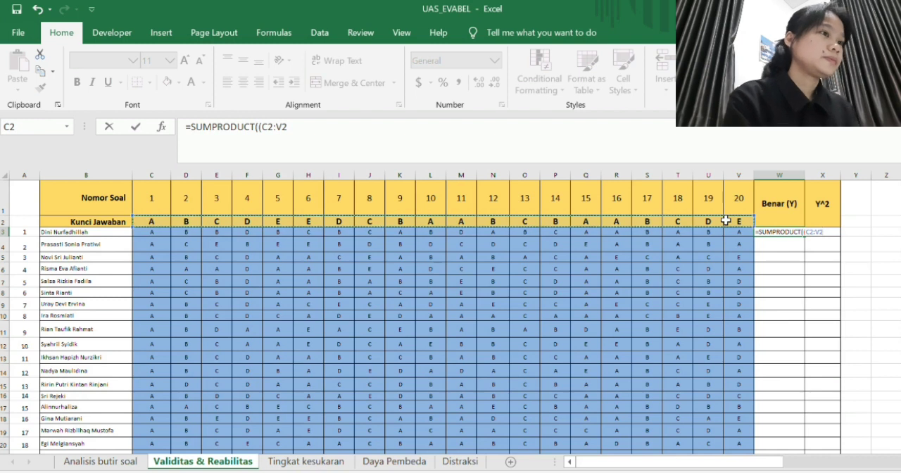
pyautogui.write('=')
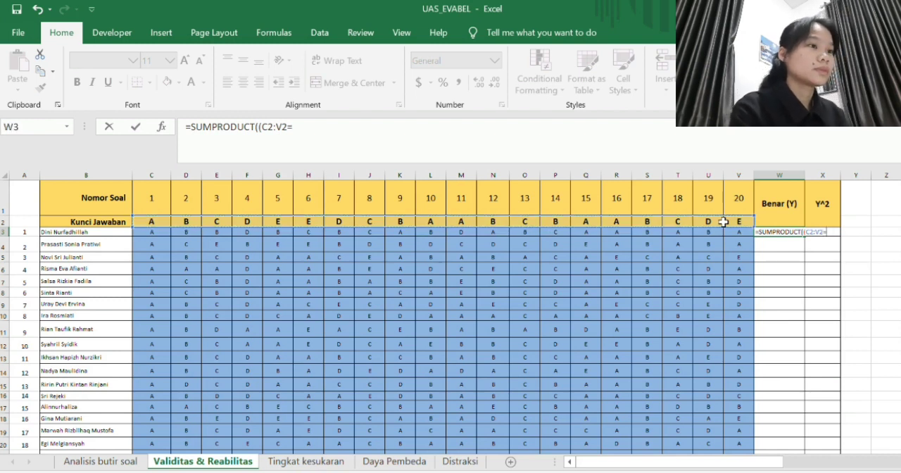
pyautogui.moveTo(162, 231); pyautogui.dragTo(750, 240)
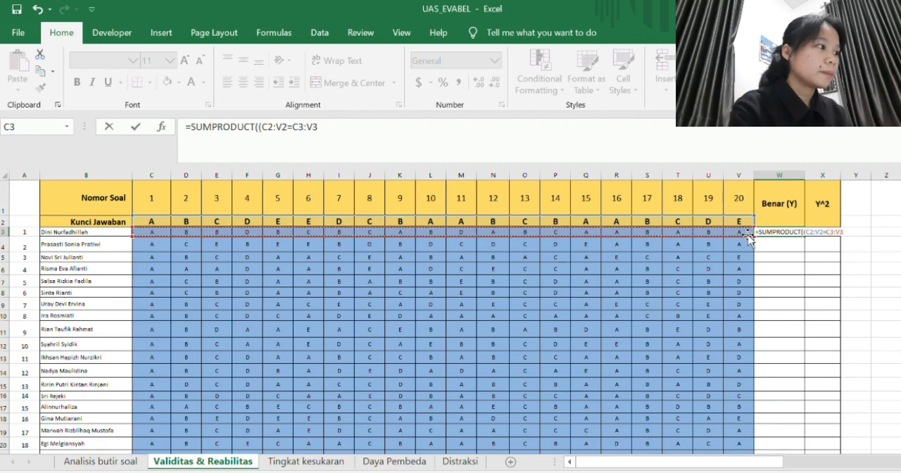
pyautogui.write(')')
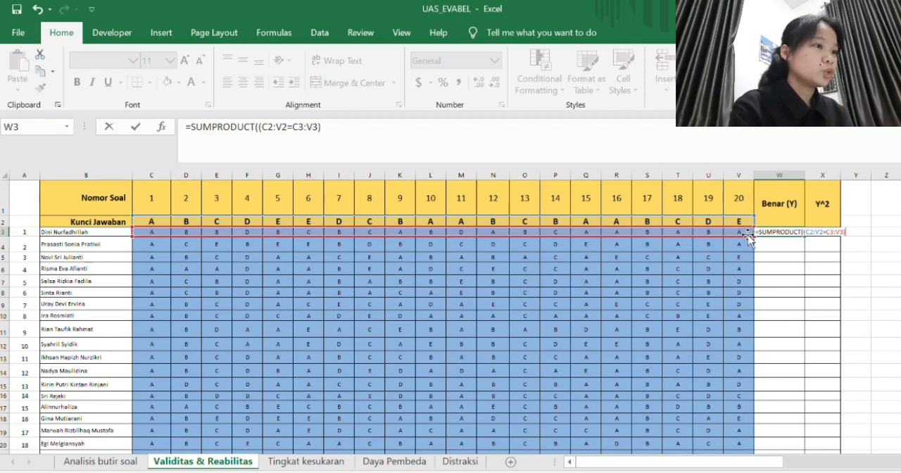
pyautogui.write('*1)')
# - Make the answer key range in the W3 formula absolute as $C$2:$V$2 and commit the formula
pyautogui.click(263, 129)
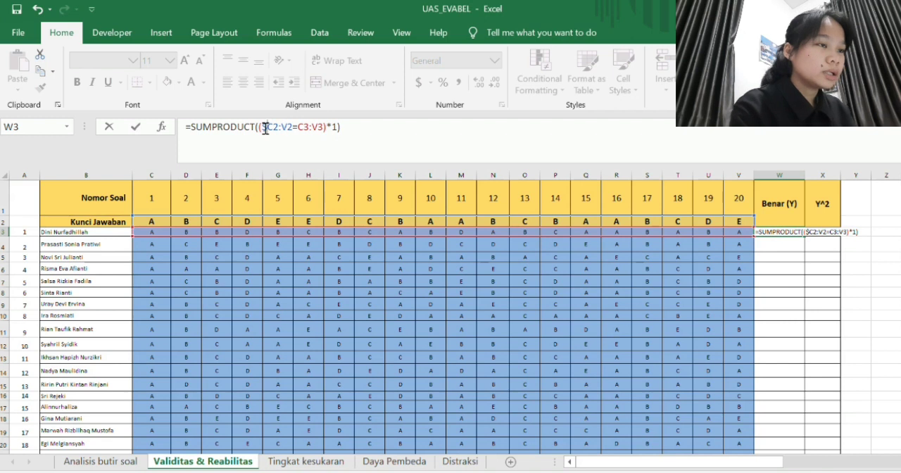
pyautogui.press('F4')
pyautogui.press('Right')
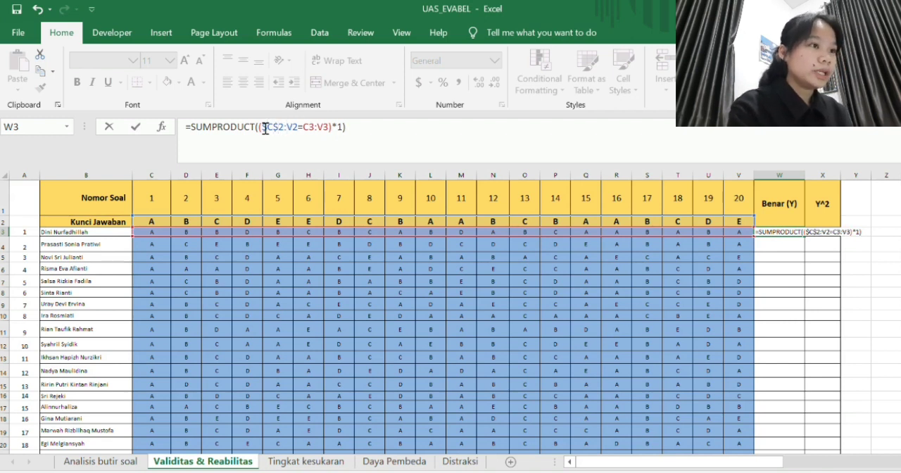
pyautogui.write('$')
pyautogui.press('Right')
pyautogui.write('$')
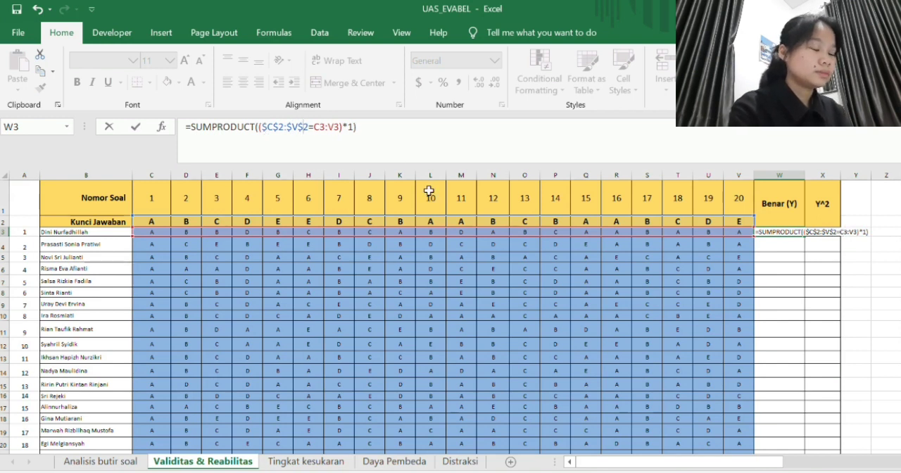
pyautogui.press('Return')
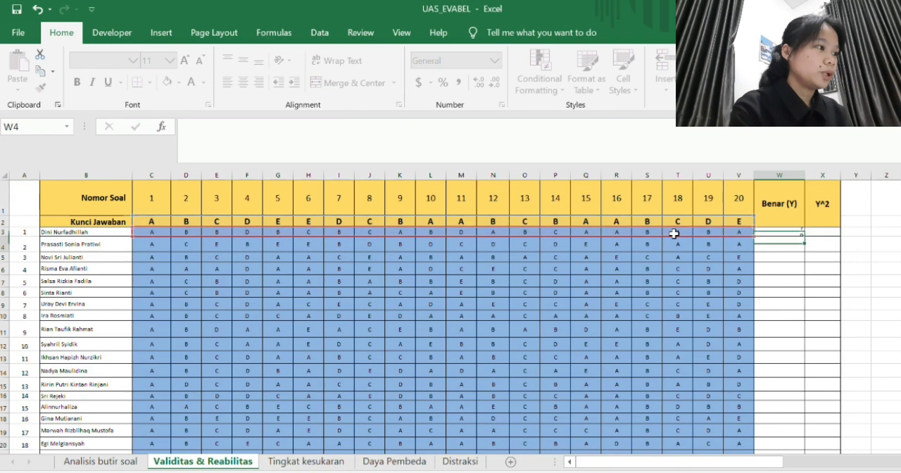
# - Fill the correct-answer formula from W3 down through W26 for all students
pyautogui.click(766, 232)
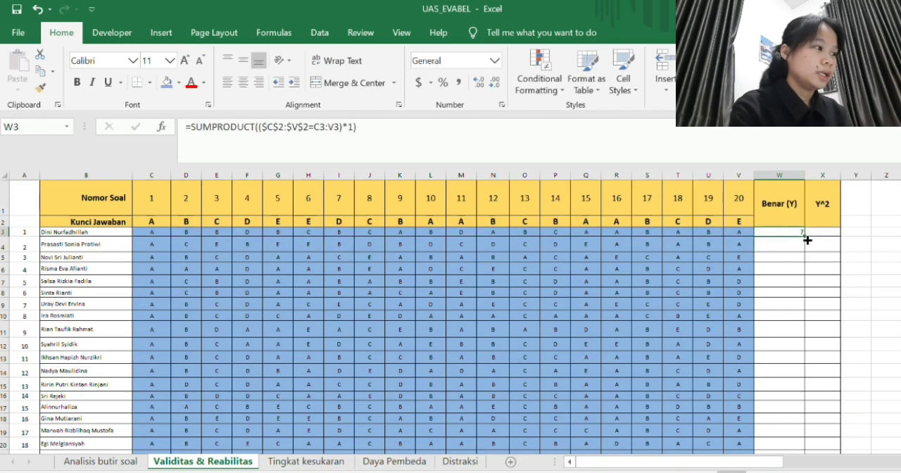
pyautogui.moveTo(804, 238); pyautogui.dragTo(780, 417)
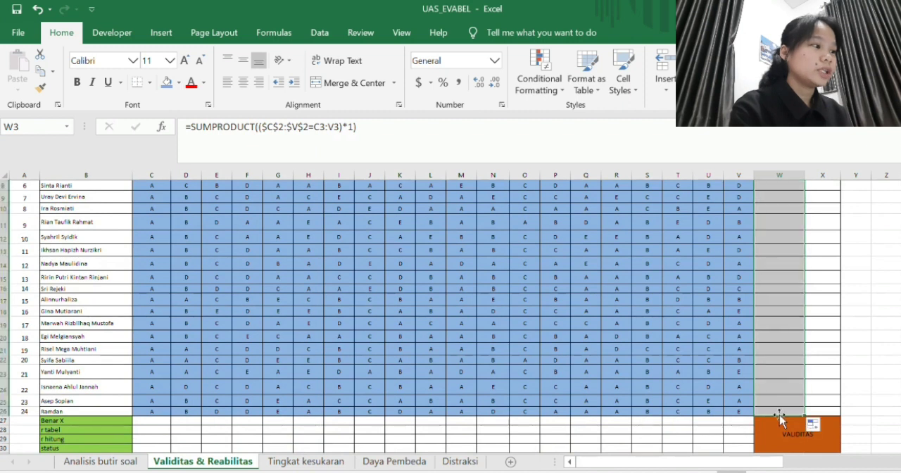
pyautogui.scroll(3, 788, 323)
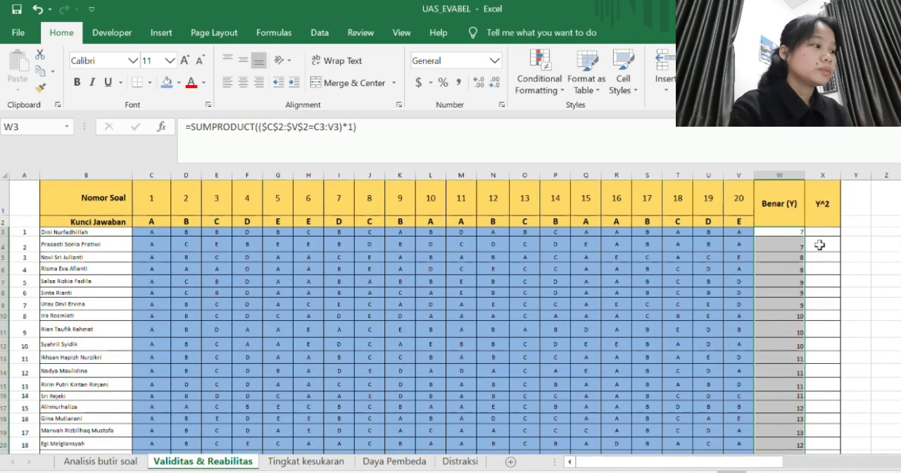
# - Enter =W3^2 in X3 under Y^2 and fill it down through X26
pyautogui.click(827, 234)
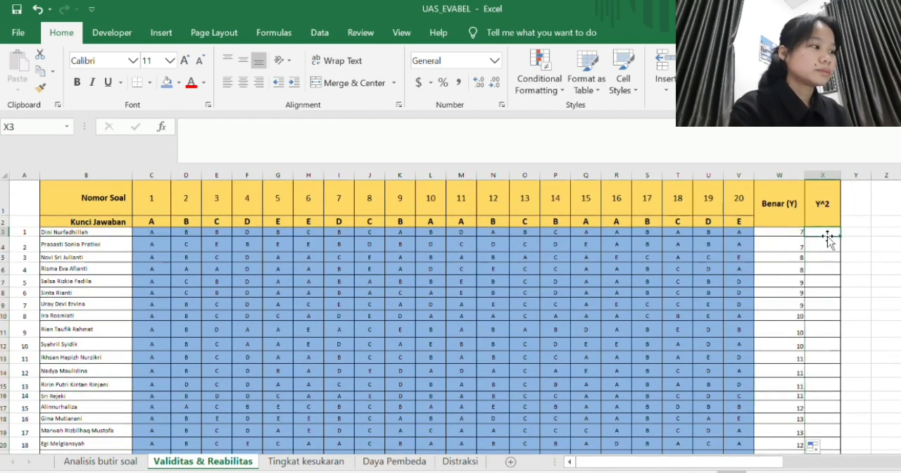
pyautogui.write('=')
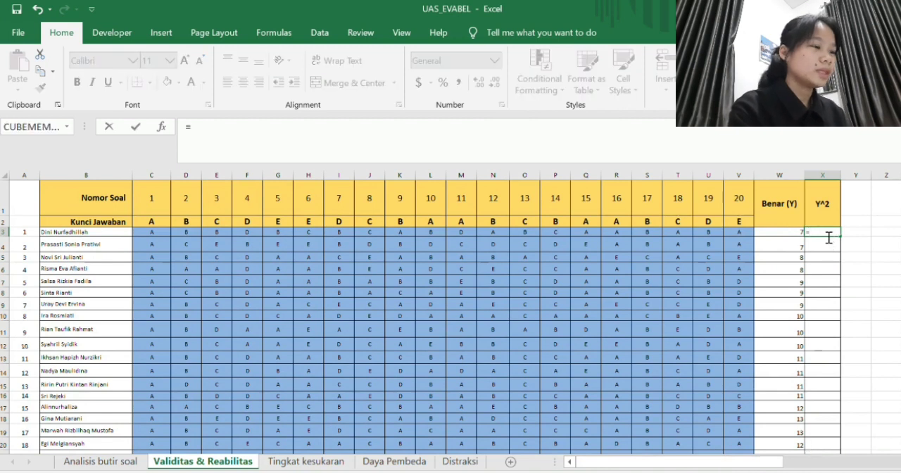
pyautogui.press('Left')
pyautogui.write('^2')
pyautogui.press('Return')
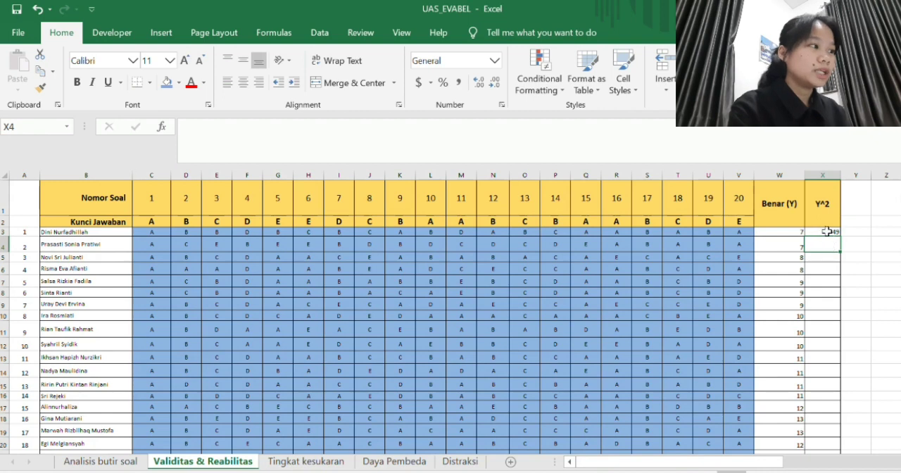
pyautogui.click(825, 233)
pyautogui.moveTo(840, 236); pyautogui.dragTo(826, 417)
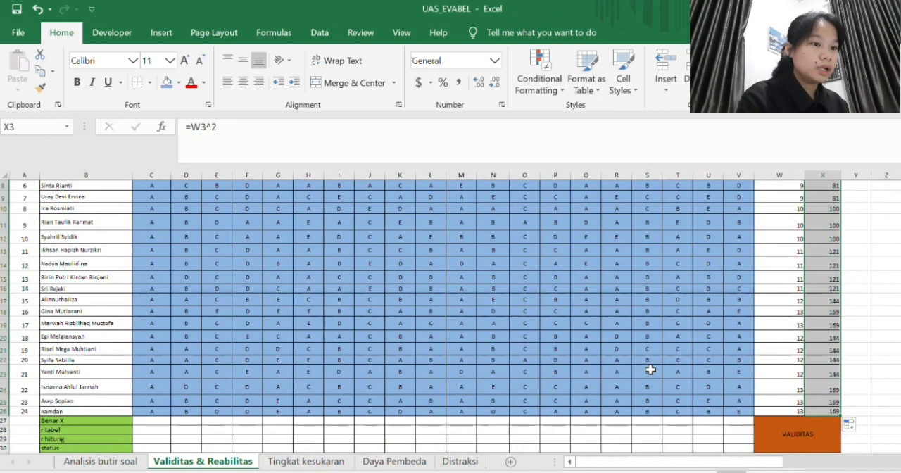
# - In C27 of the Benar X row, enter =COUNTIF(C3:C26,C2) to count the correct answers for question 1
pyautogui.click(169, 421)
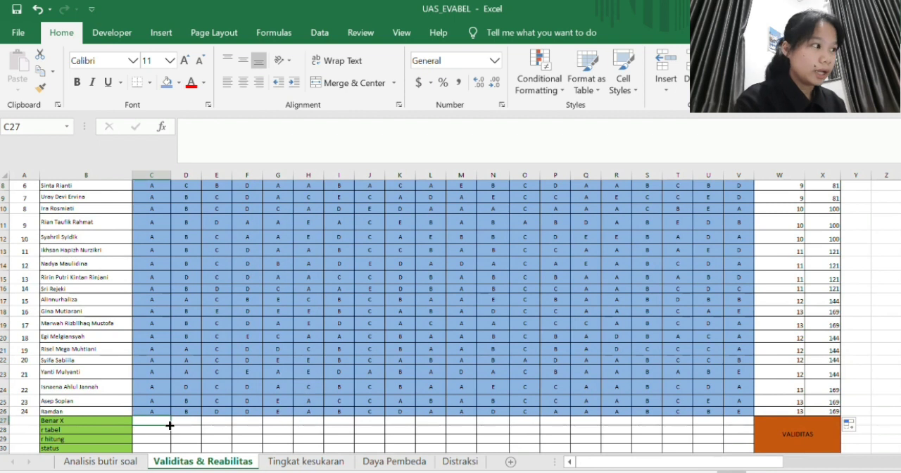
pyautogui.write('=')
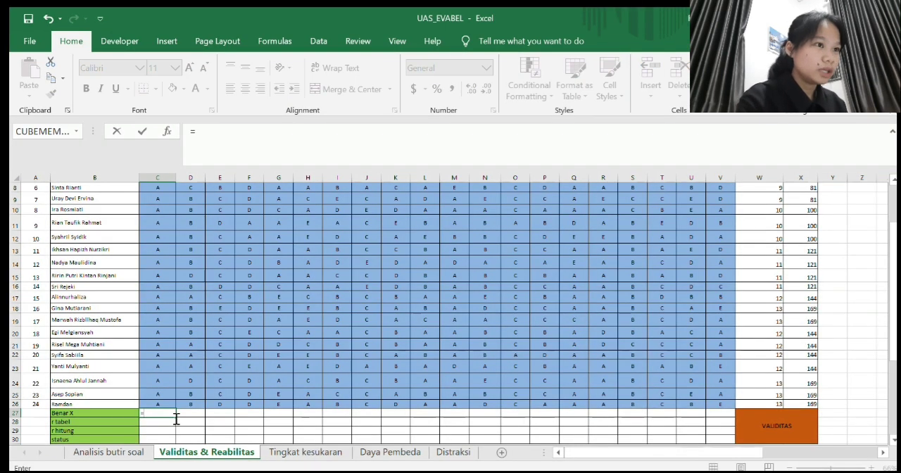
pyautogui.write('count')
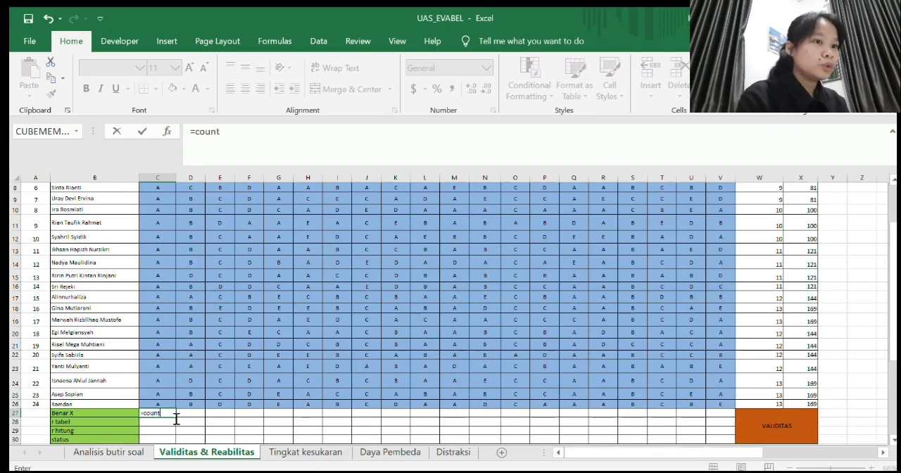
pyautogui.write('i')
pyautogui.press('Tab')
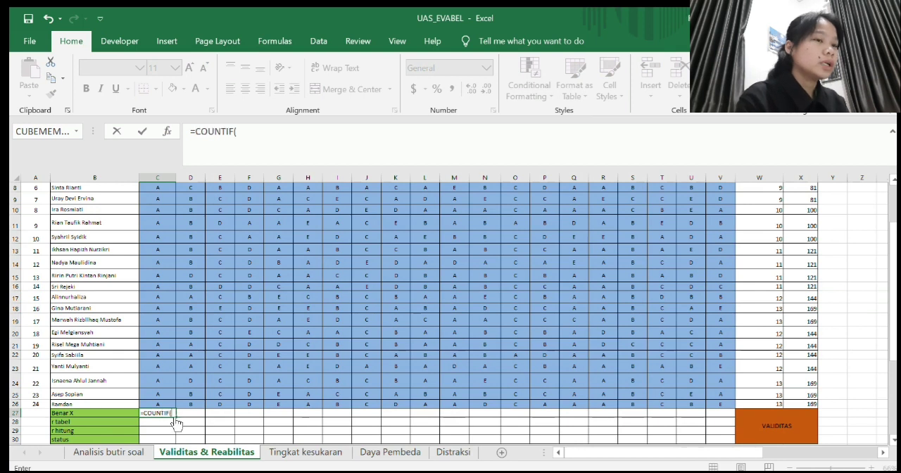
pyautogui.scroll(3, 177, 423)
pyautogui.click(156, 231)
pyautogui.moveTo(156, 231); pyautogui.dragTo(162, 427)
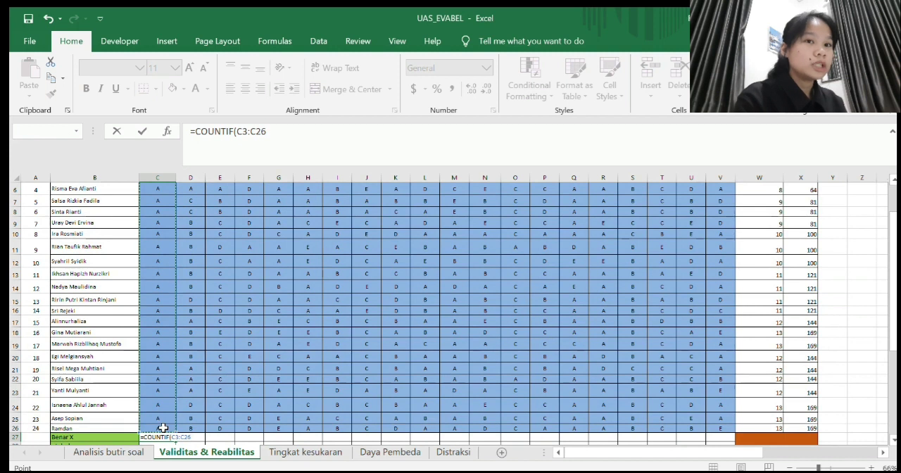
pyautogui.write(',')
pyautogui.scroll(2, 163, 427)
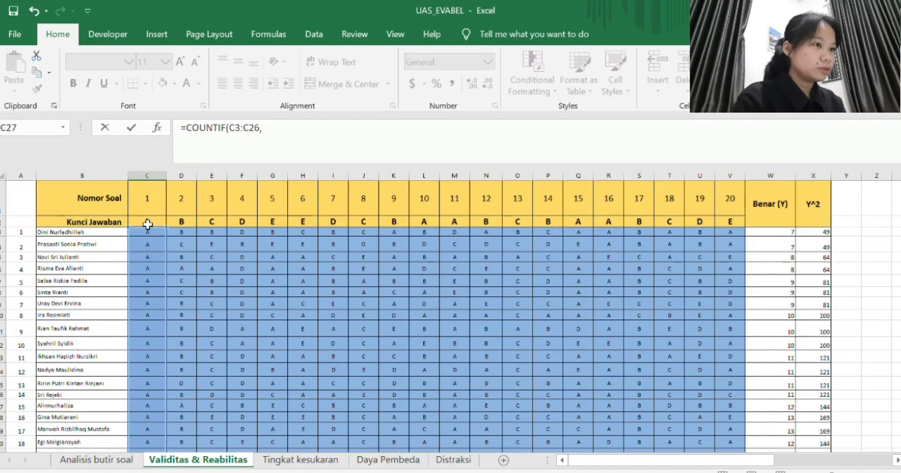
pyautogui.click(148, 223)
pyautogui.write(')')
pyautogui.press('Return')
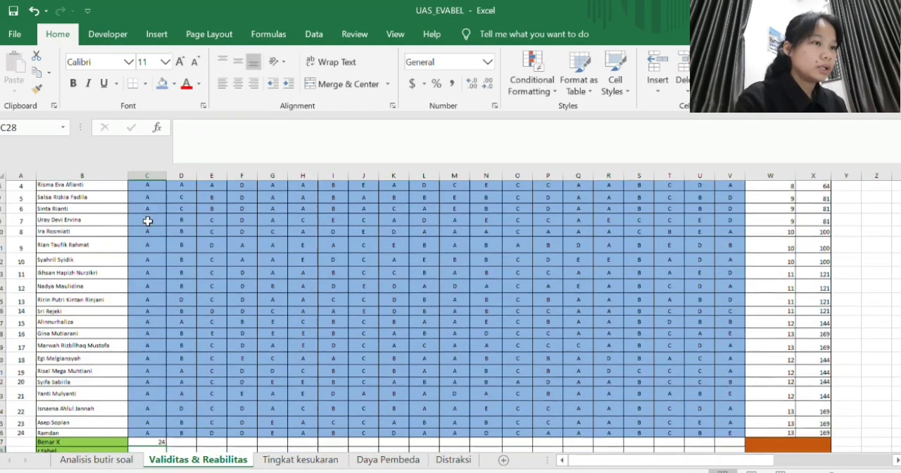
# - Fill the COUNTIF formula from C27 across to V27 for all twenty questions
pyautogui.click(161, 430)
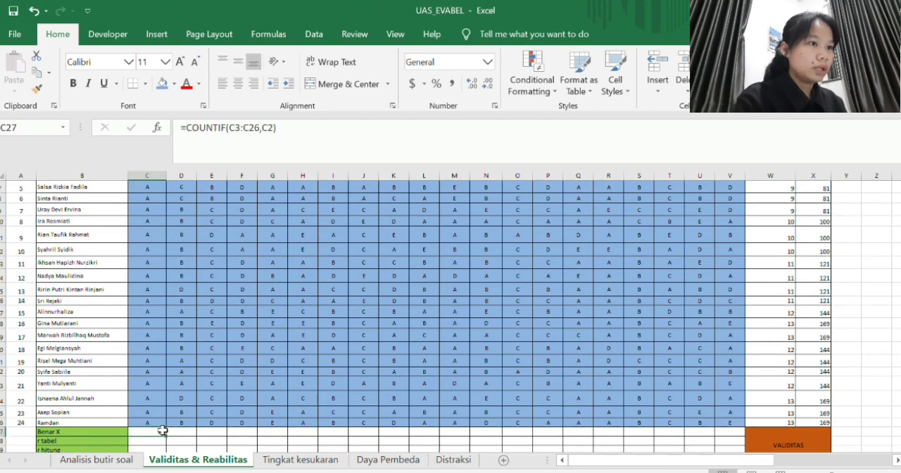
pyautogui.moveTo(166, 435); pyautogui.dragTo(737, 430)
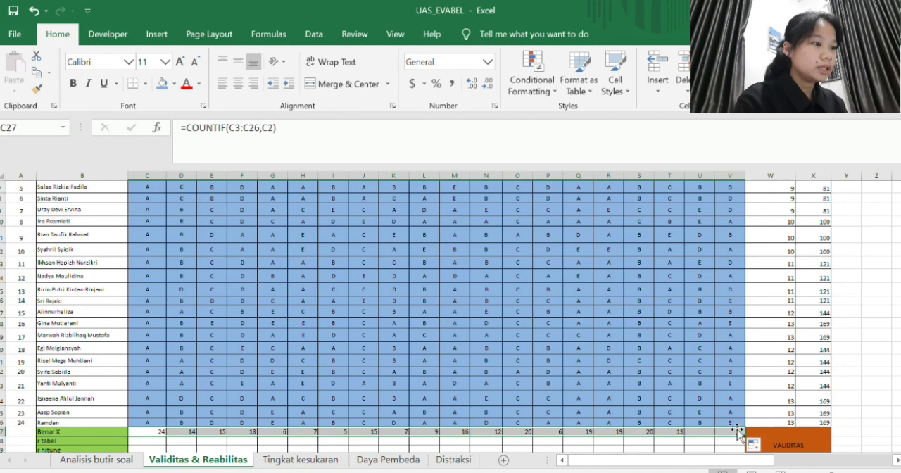
pyautogui.scroll(2, 701, 358)
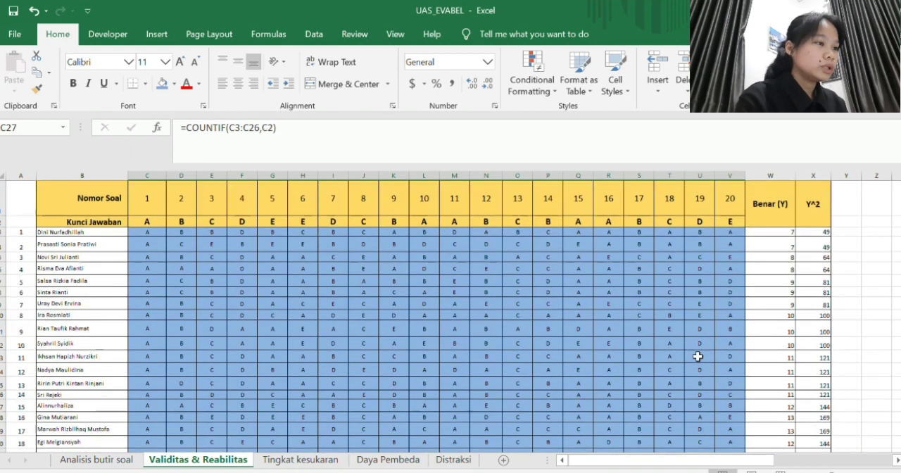
pyautogui.scroll(-3, 637, 346)
# - Copy the question numbers and answer key in C1:V2 and paste them starting at Y1
pyautogui.scroll(3, 637, 347)
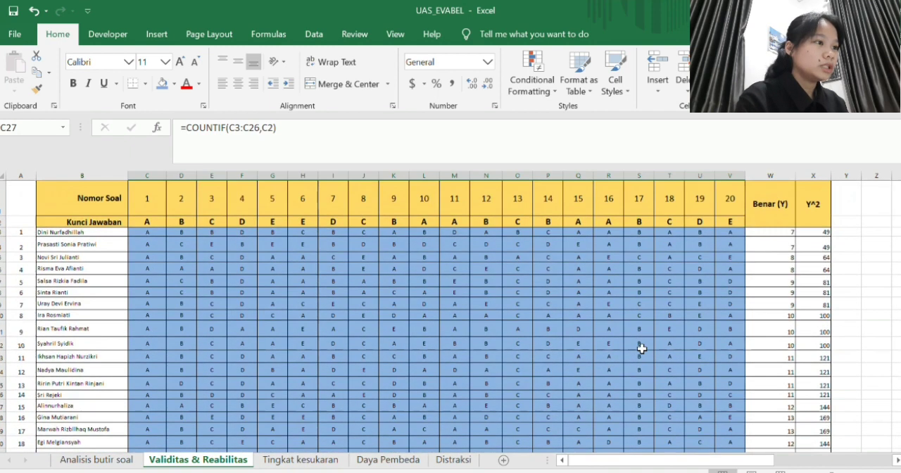
pyautogui.click(141, 187)
pyautogui.moveTo(141, 188); pyautogui.dragTo(731, 219)
pyautogui.hotkey('ctrl', 'c')
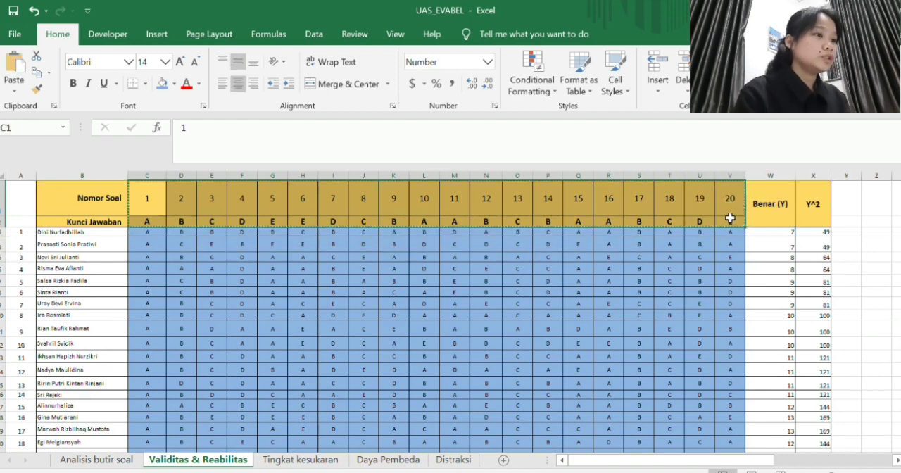
pyautogui.hscroll(3, 802, 279)
pyautogui.hscroll(2, 803, 280)
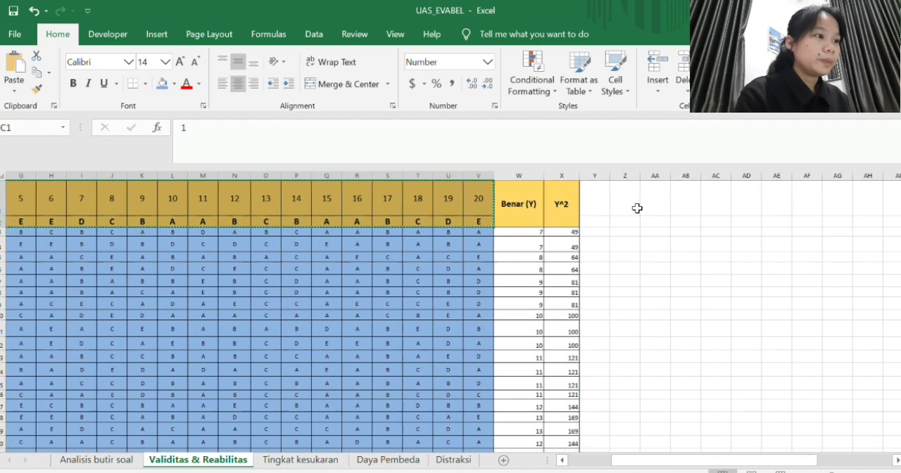
pyautogui.click(598, 199)
pyautogui.hotkey('ctrl', 'v')
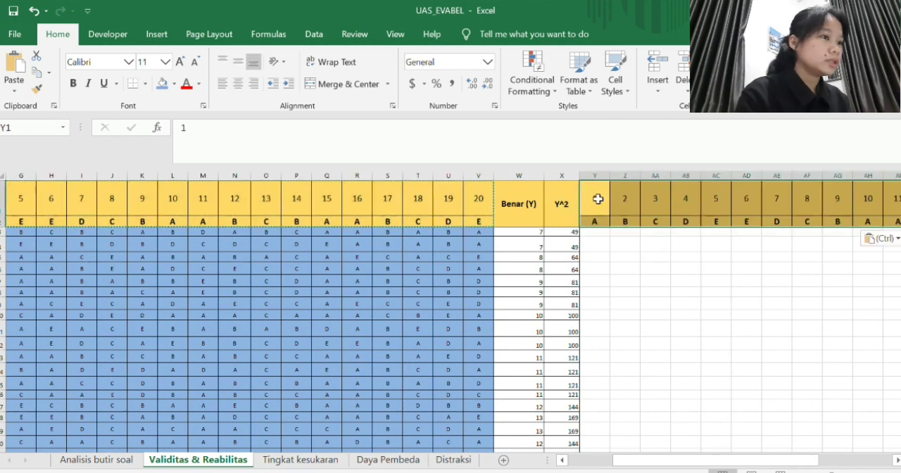
# - In Y3, start an IF formula that compares the first student's answer in C3 with the key in C2
pyautogui.click(604, 236)
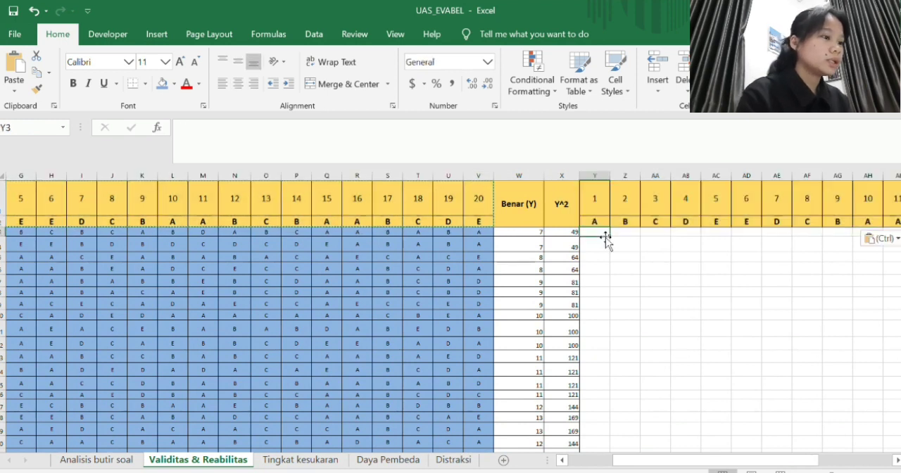
pyautogui.write('=if')
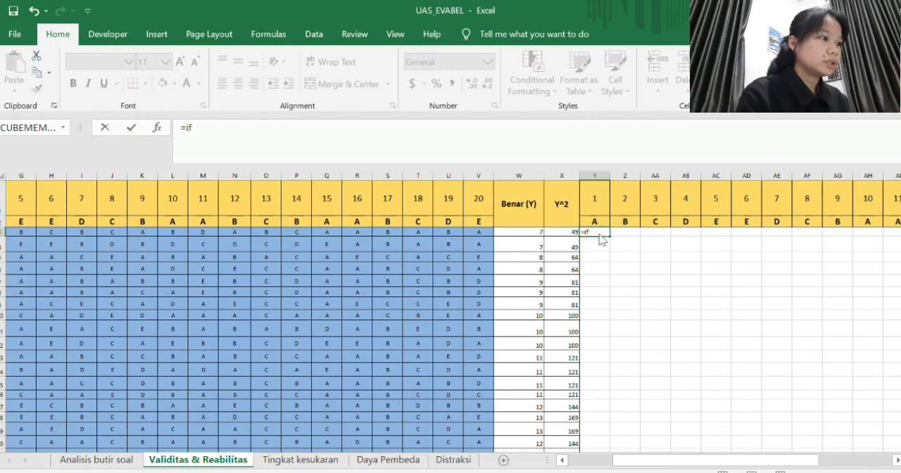
pyautogui.press('Tab')
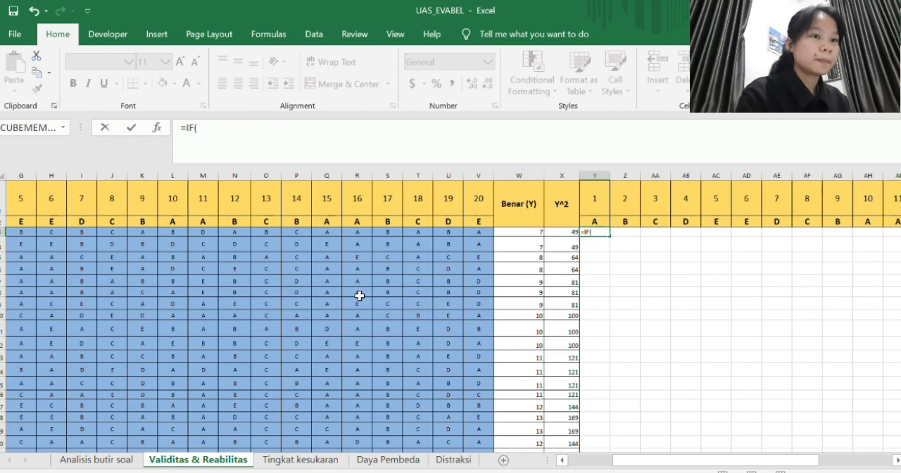
pyautogui.hscroll(-1, 115, 265)
pyautogui.hscroll(-4, 114, 265)
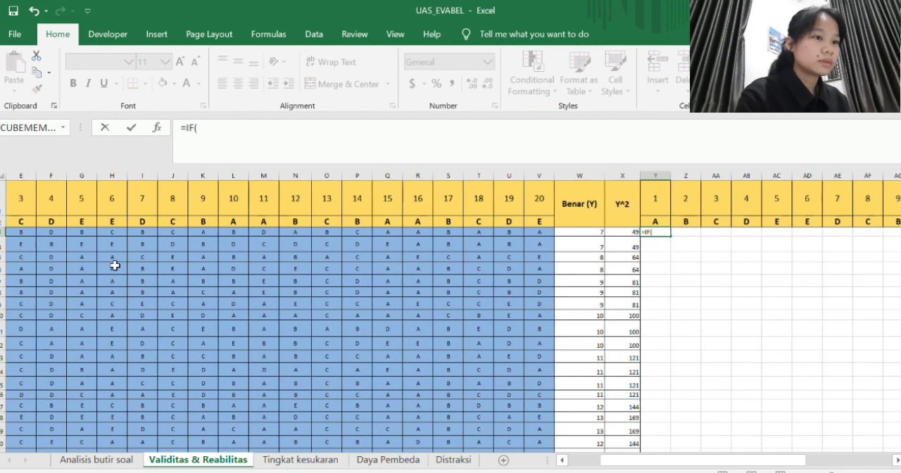
pyautogui.hscroll(-1, 92, 261)
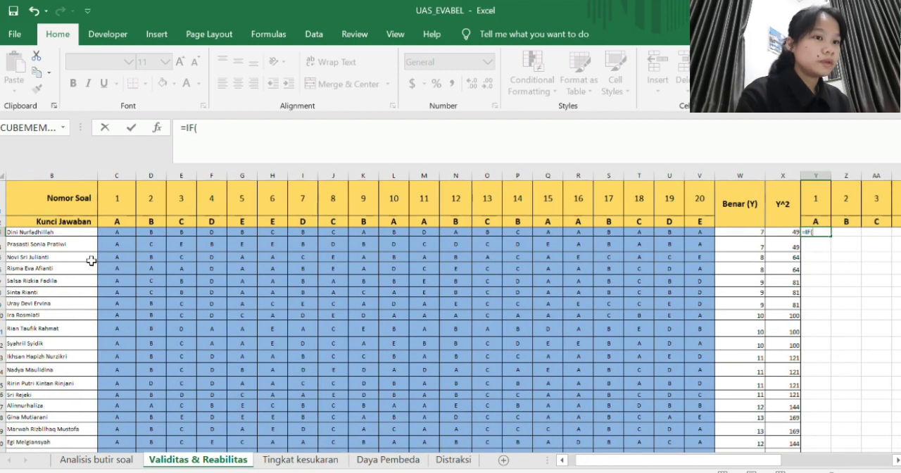
pyautogui.click(114, 233)
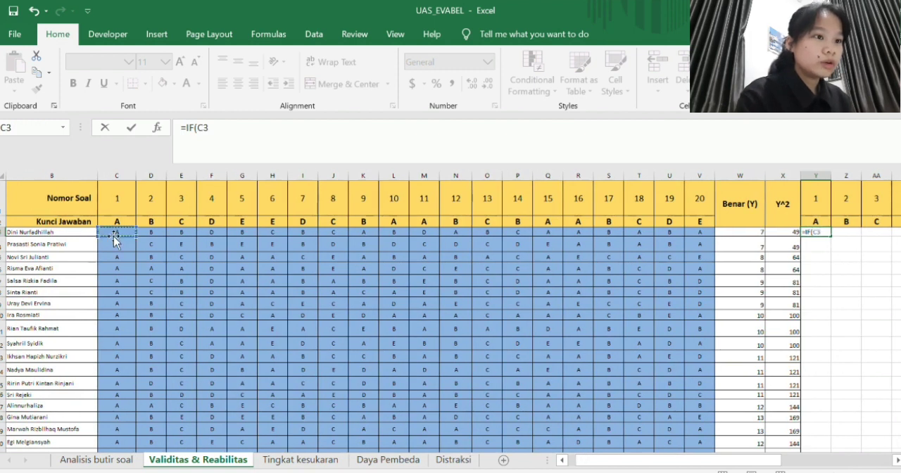
pyautogui.write('=')
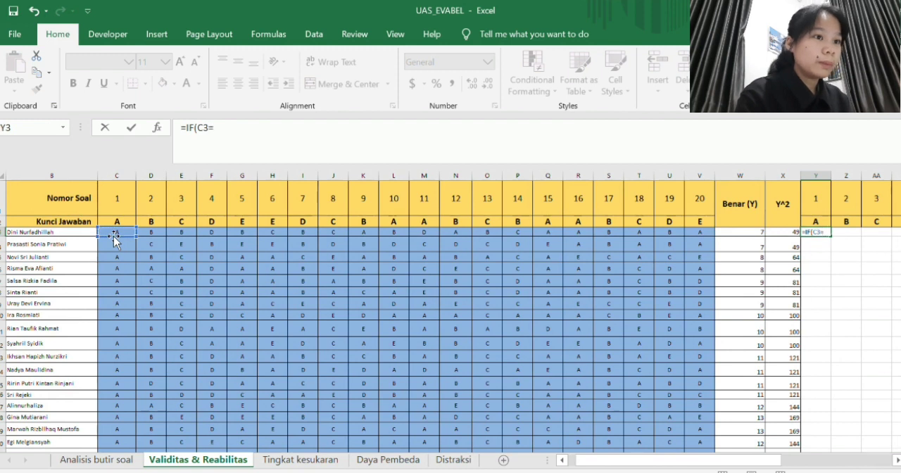
pyautogui.click(120, 220)
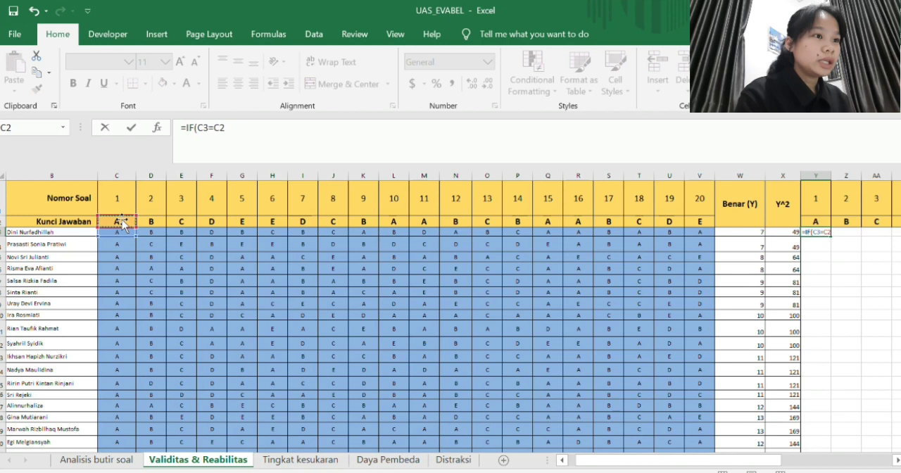
# - Lock the key row as C$2 and complete the Y3 formula as =IF(C3=C$2,1,0)
pyautogui.click(221, 129)
pyautogui.write('$2')
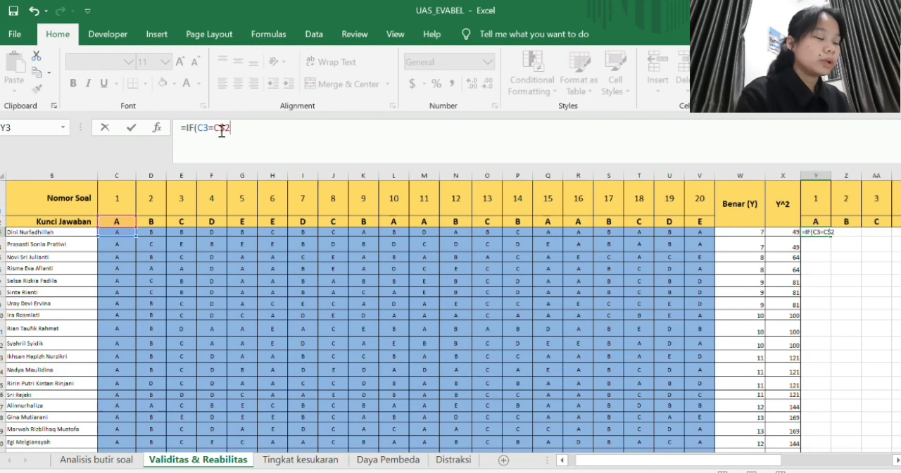
pyautogui.write(',1,0')
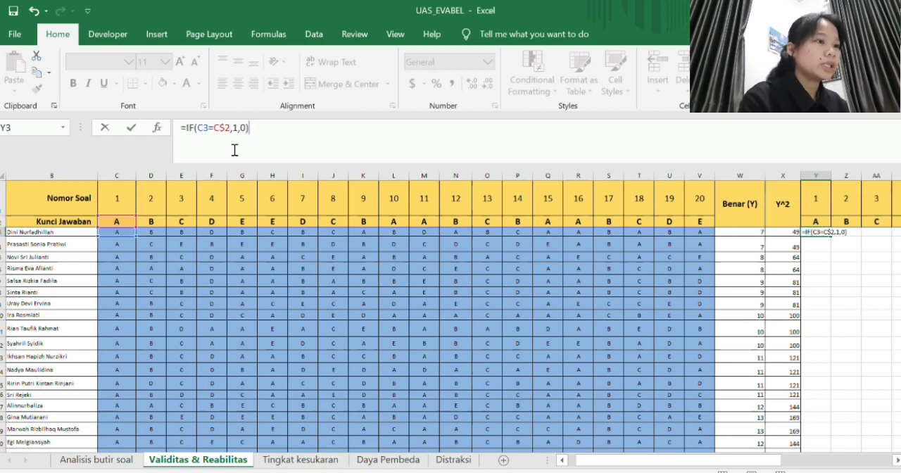
pyautogui.press('Return')
# - Fill the IF formula from Y3 across to column AR and down through row 26 to score every answer
pyautogui.hscroll(5, 535, 236)
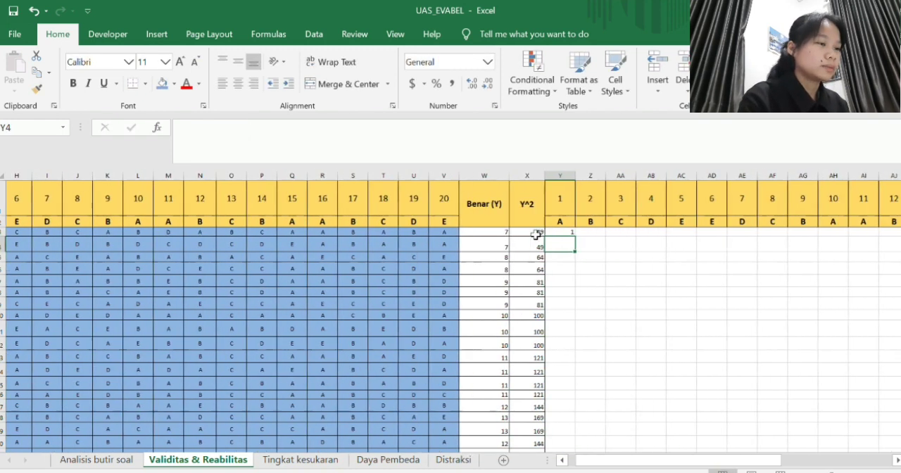
pyautogui.hscroll(2, 535, 236)
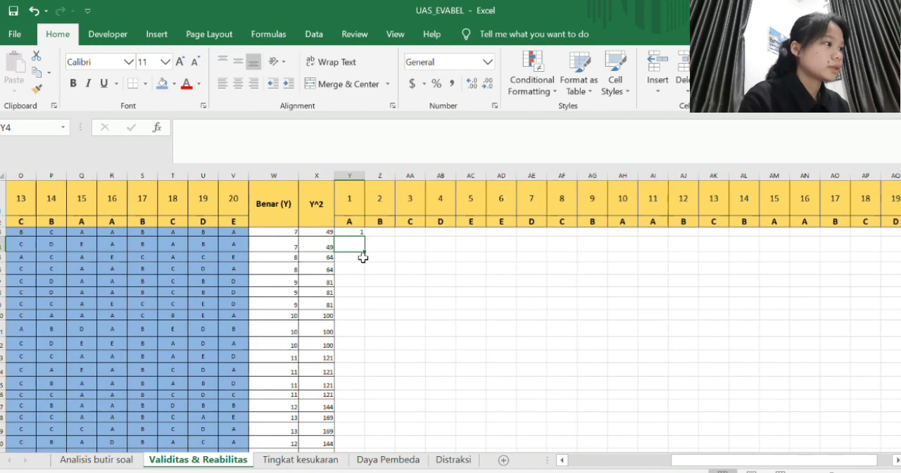
pyautogui.click(355, 231)
pyautogui.moveTo(367, 238); pyautogui.dragTo(810, 400)
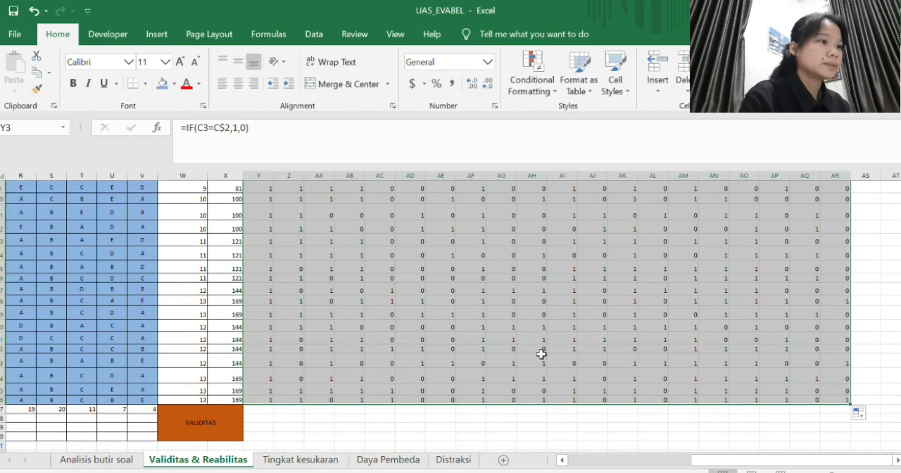
pyautogui.hscroll(-3, 486, 331)
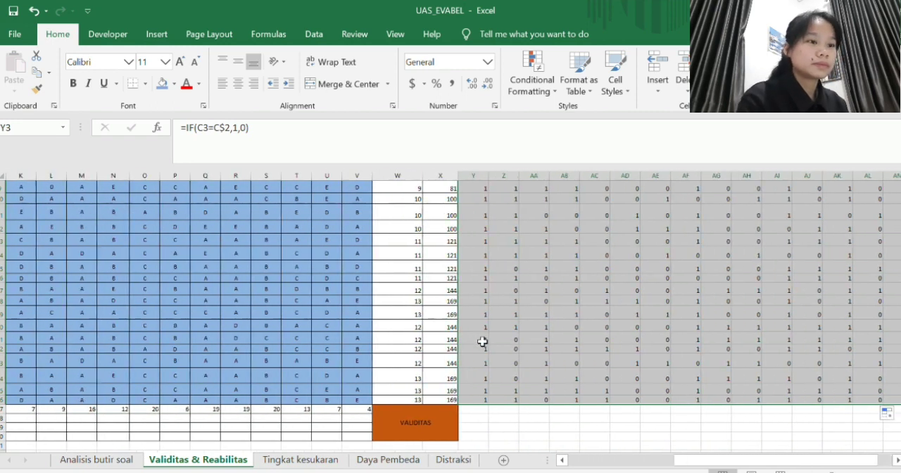
pyautogui.scroll(2, 493, 338)
pyautogui.scroll(1, 493, 338)
pyautogui.click(493, 338)
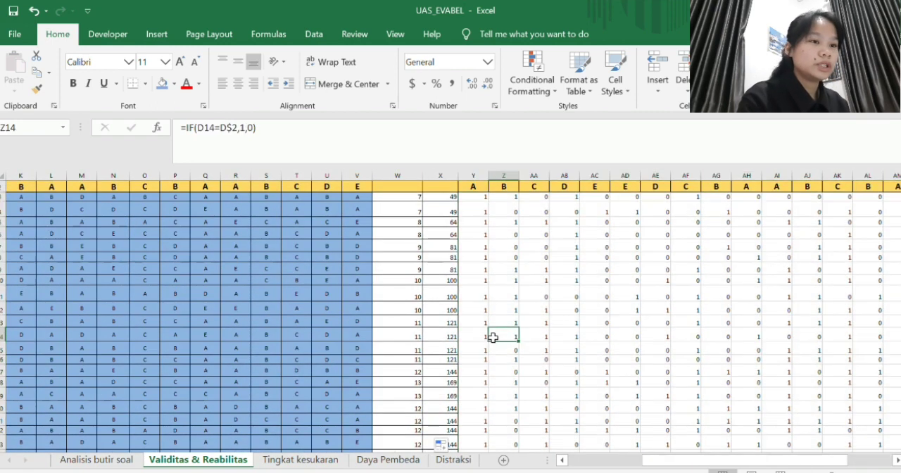
# - Enter 0.4044 in C28 of the r tabel row and fill it across to V28
pyautogui.hscroll(-3, 493, 338)
pyautogui.hscroll(-3, 493, 338)
pyautogui.scroll(-4, 493, 338)
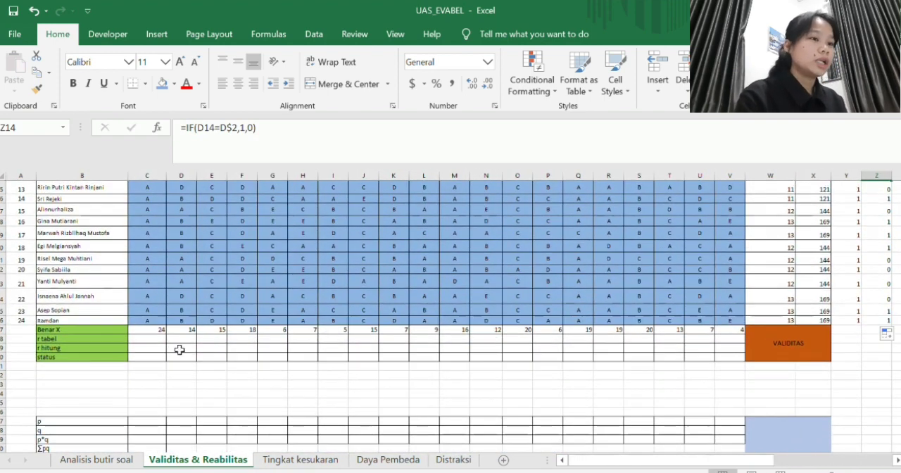
pyautogui.click(158, 340)
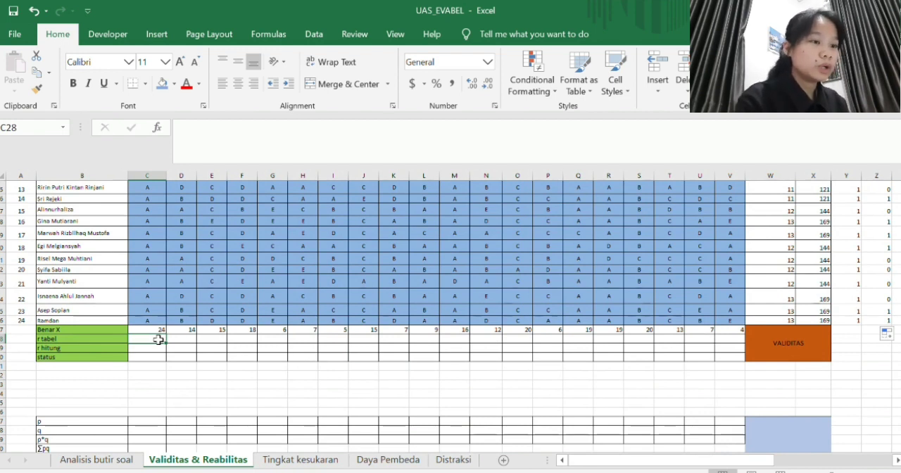
pyautogui.write('0.')
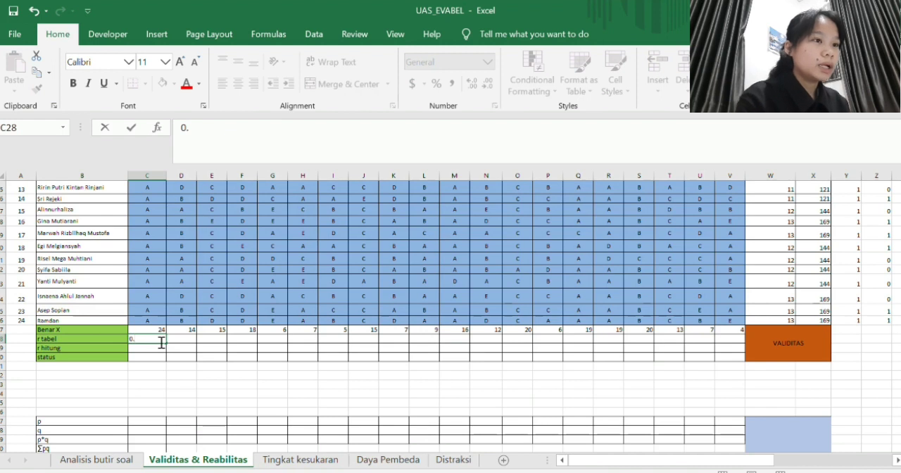
pyautogui.write('40')
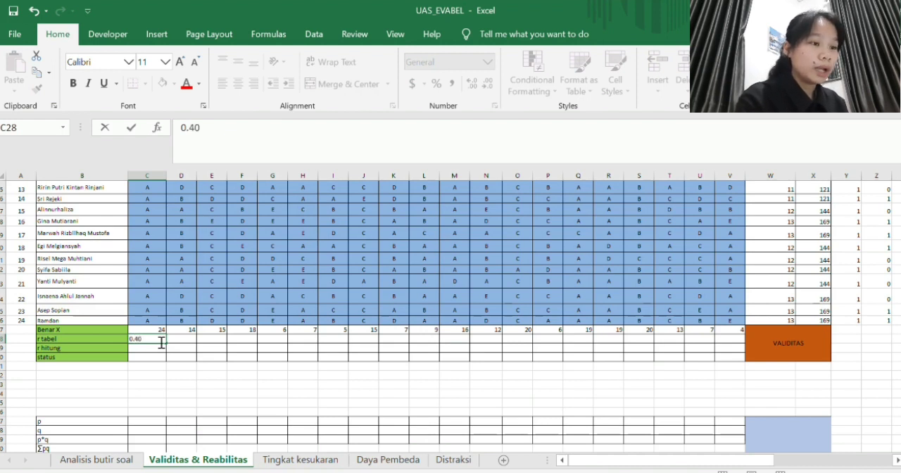
pyautogui.write('044')
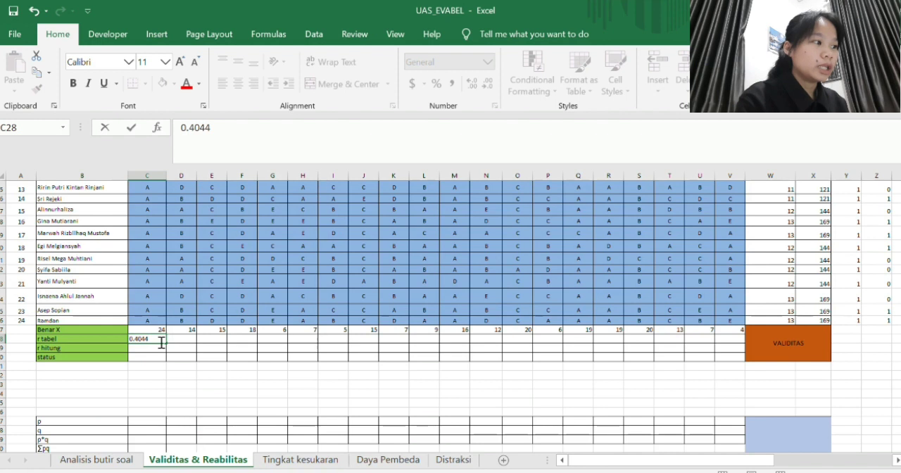
pyautogui.press('Return')
pyautogui.click(158, 339)
pyautogui.moveTo(167, 343); pyautogui.dragTo(735, 339)
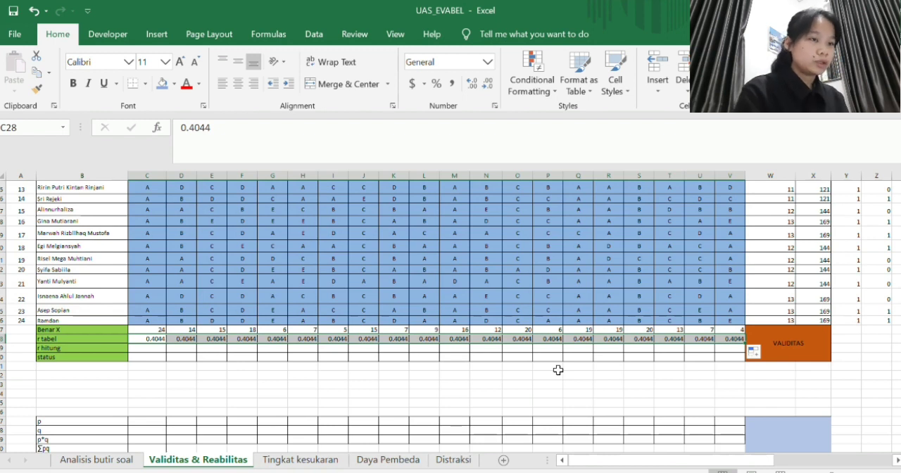
# - In C29 of the r hitung row, start a CORREL formula with the ranges Y3:Y26 and W3:W26
pyautogui.click(144, 347)
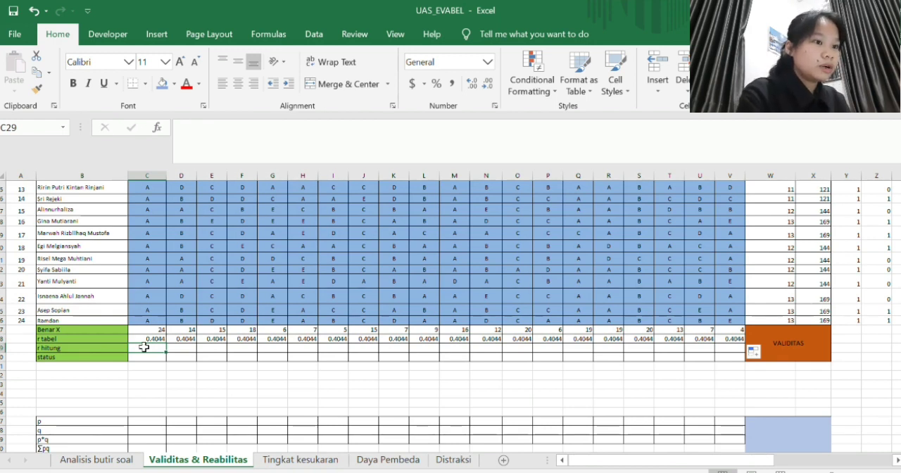
pyautogui.write('=correl')
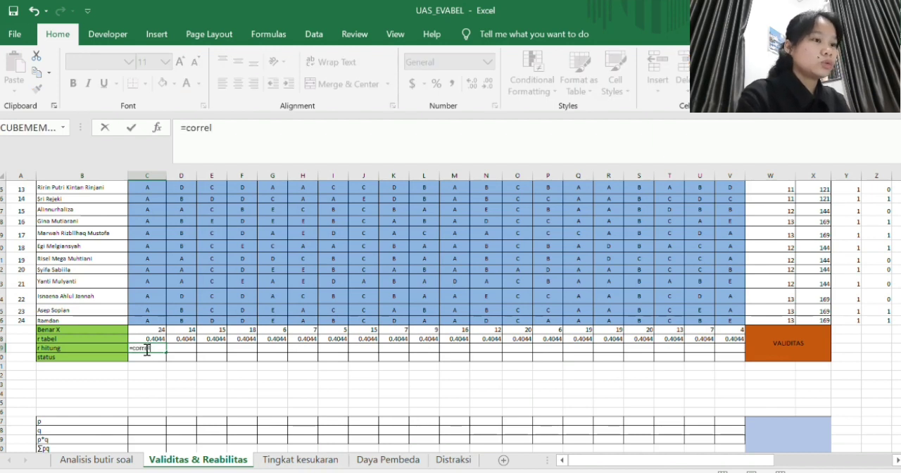
pyautogui.press('Tab')
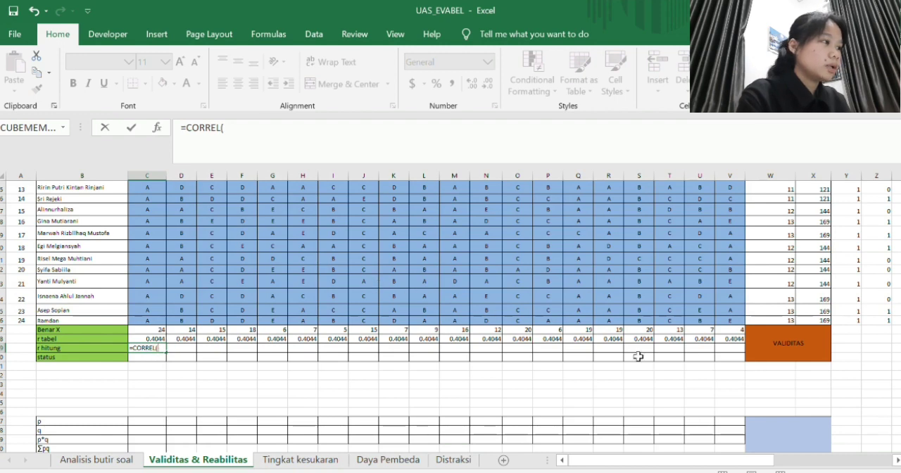
pyautogui.hscroll(2, 638, 357)
pyautogui.scroll(4, 639, 357)
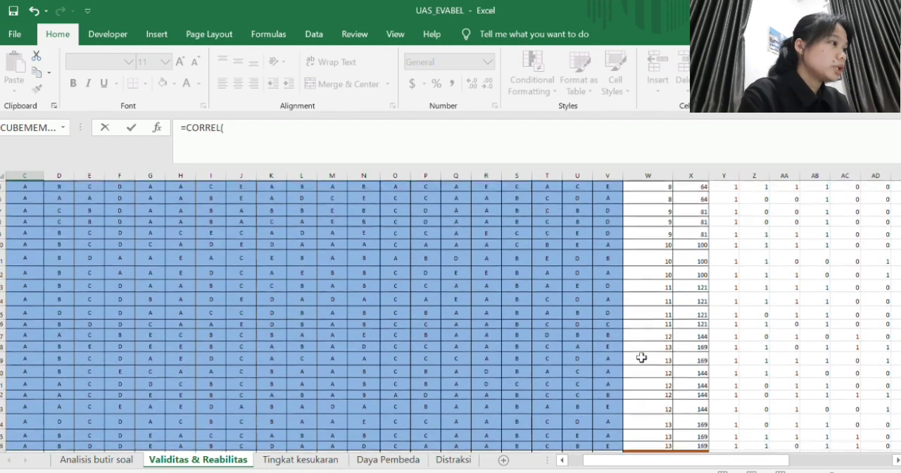
pyautogui.scroll(2, 642, 358)
pyautogui.moveTo(726, 237); pyautogui.dragTo(723, 441)
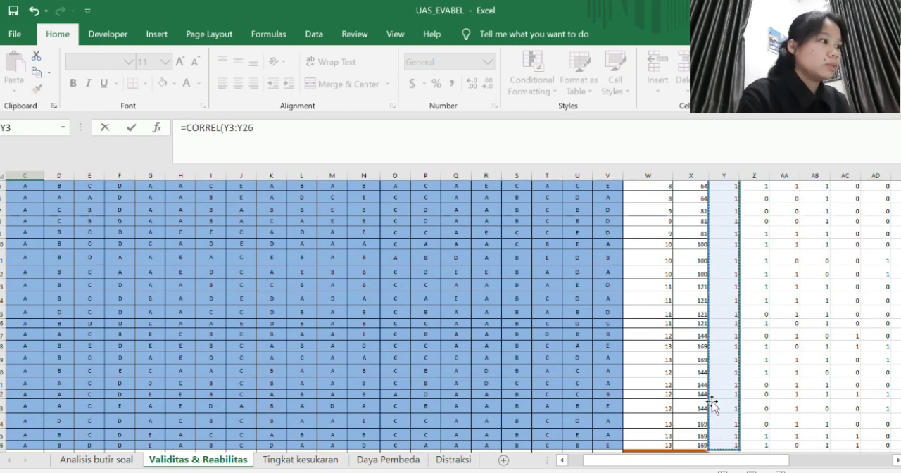
pyautogui.write(',')
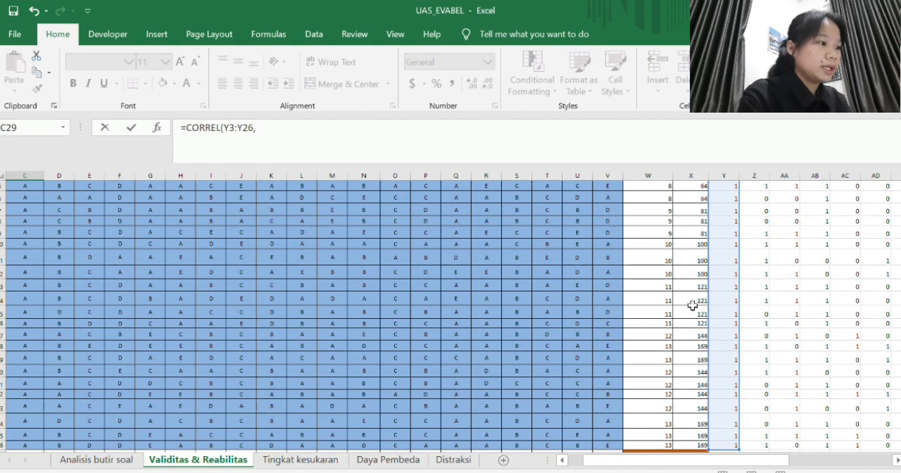
pyautogui.scroll(2, 727, 326)
pyautogui.moveTo(646, 232); pyautogui.dragTo(640, 444)
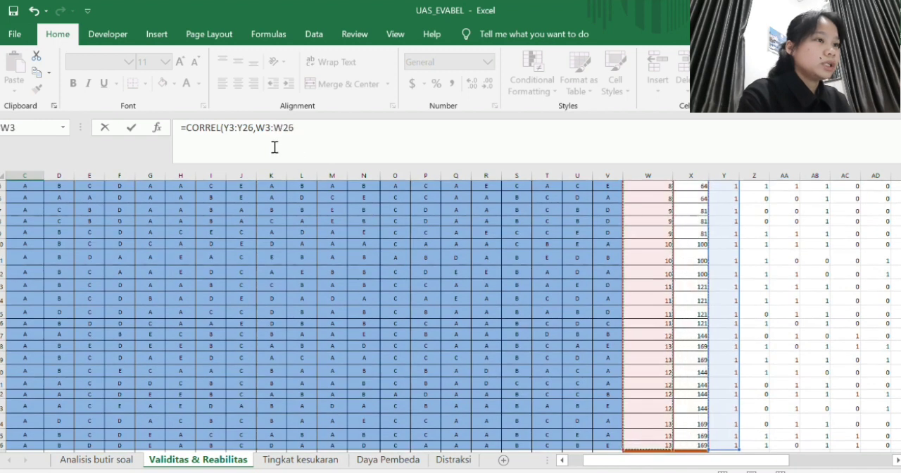
# - Make the total-score range absolute and complete the C29 formula as =CORREL(Y3:Y26,$W$3:$W$26)
pyautogui.click(257, 134)
pyautogui.write('$')
pyautogui.press('Right')
pyautogui.write('$')
pyautogui.press('Right')
pyautogui.write('$W')
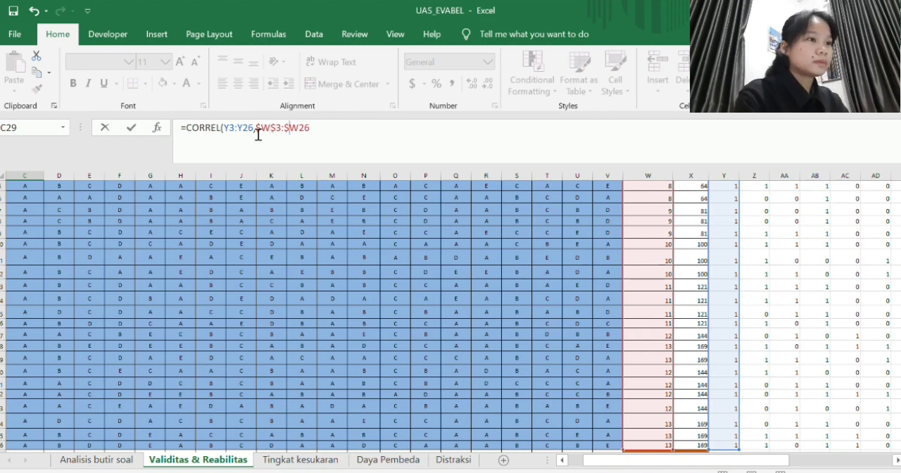
pyautogui.write('$')
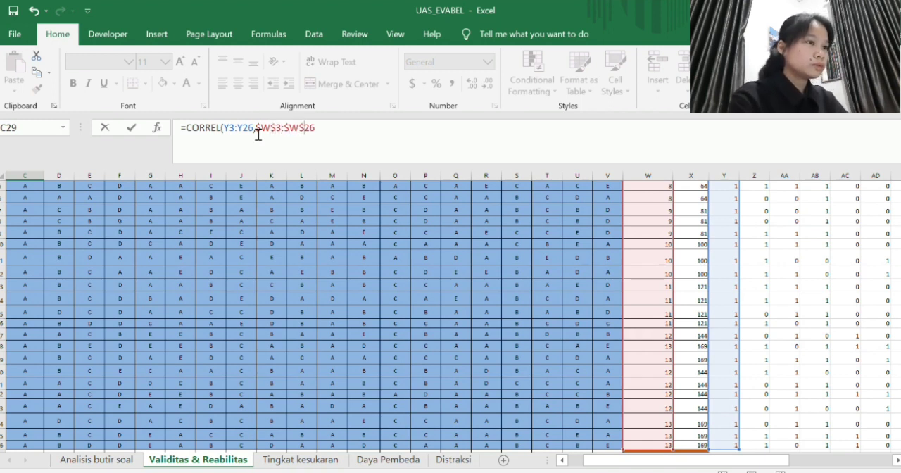
pyautogui.press('Right')
pyautogui.press('Right')
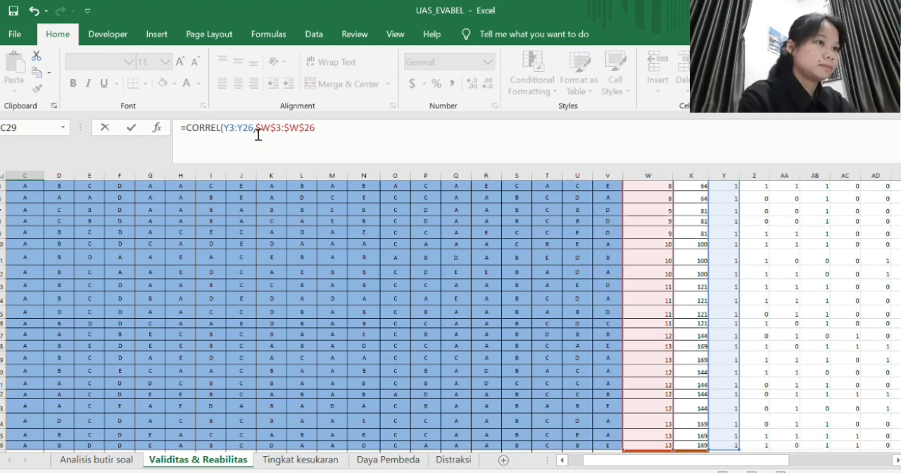
pyautogui.write(')')
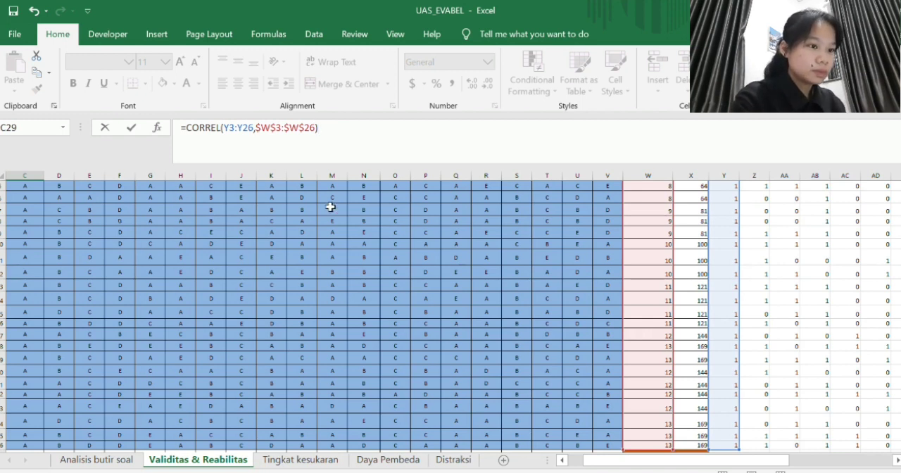
pyautogui.press('Return')
# - Fill the CORREL formula from C29 across to V29 for all twenty questions
pyautogui.hscroll(-3, 334, 246)
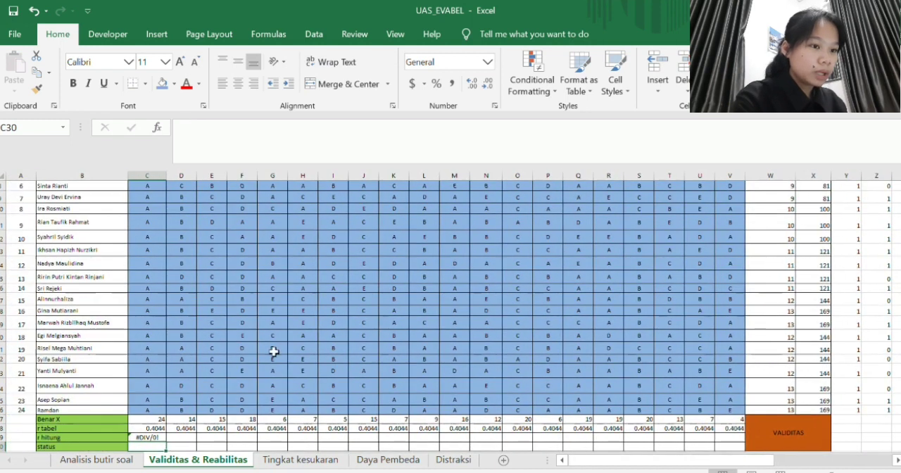
pyautogui.scroll(-1, 160, 417)
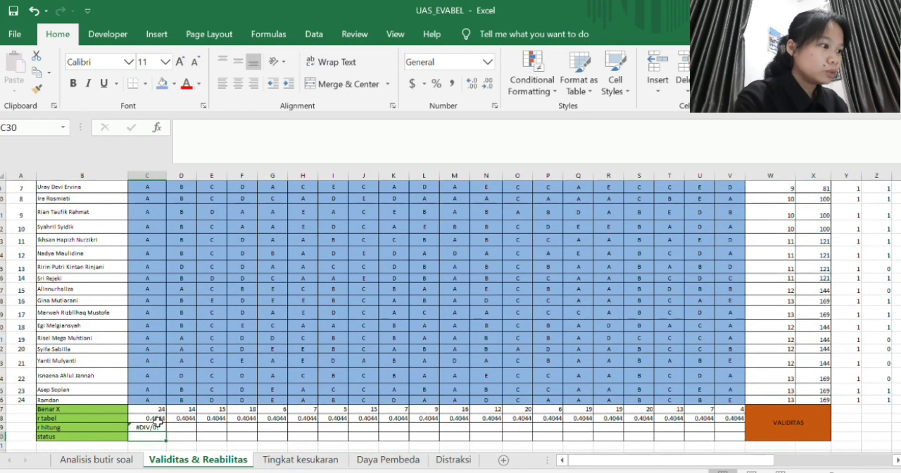
pyautogui.click(157, 425)
pyautogui.moveTo(168, 431); pyautogui.dragTo(740, 429)
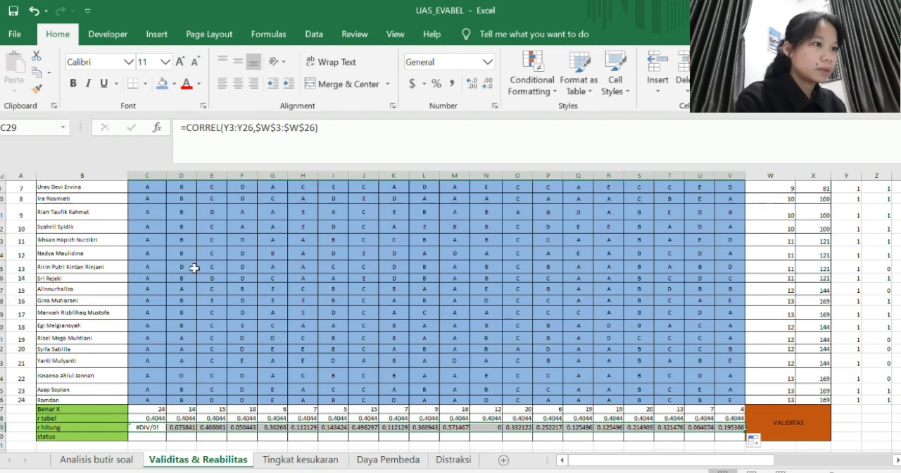
# - In C30 of the status row, start an IF formula with the condition C28>=C29
pyautogui.scroll(-1, 196, 363)
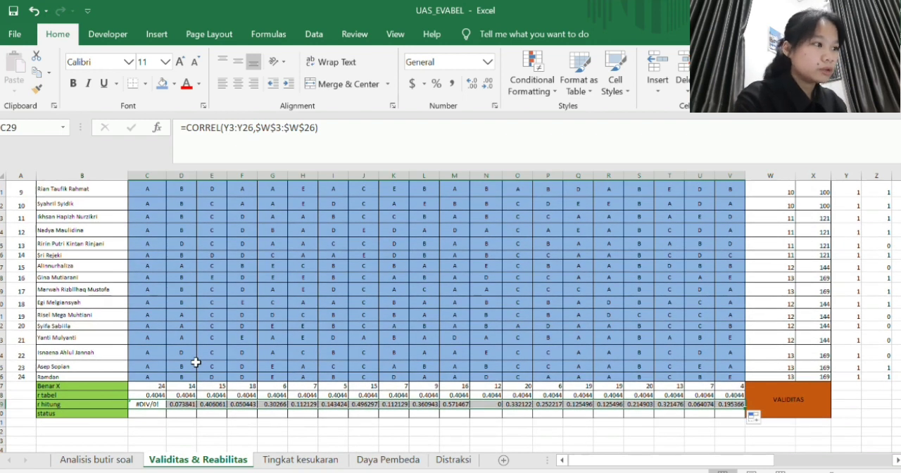
pyautogui.click(188, 414)
pyautogui.click(155, 414)
pyautogui.write('=if')
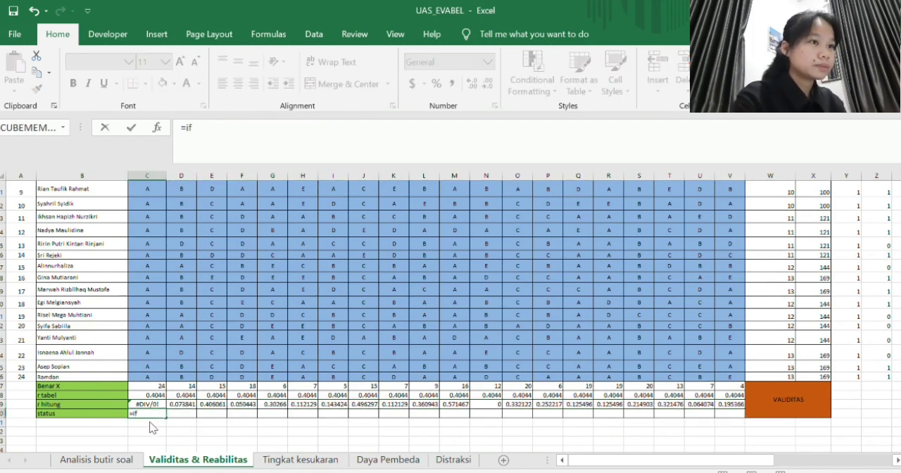
pyautogui.doubleClick(152, 426)
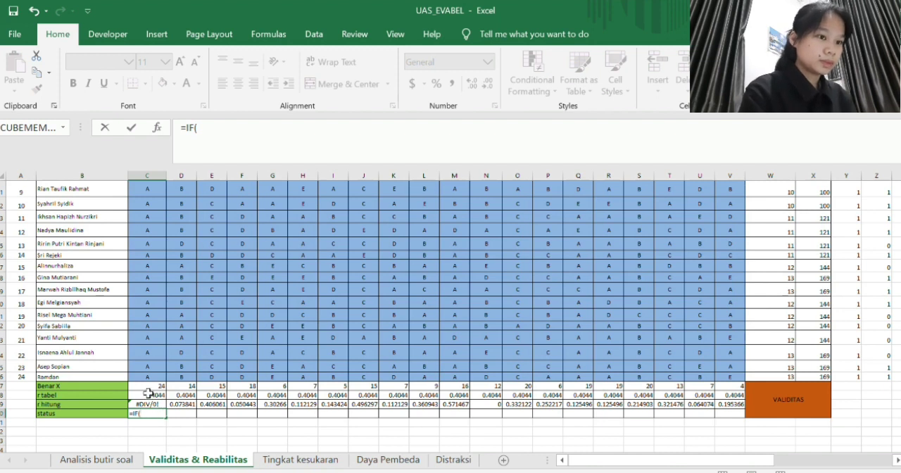
pyautogui.click(146, 396)
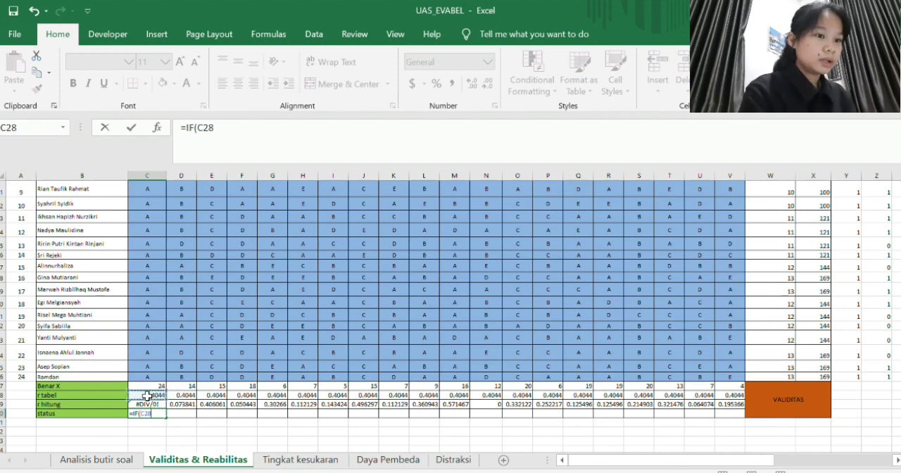
pyautogui.write('>')
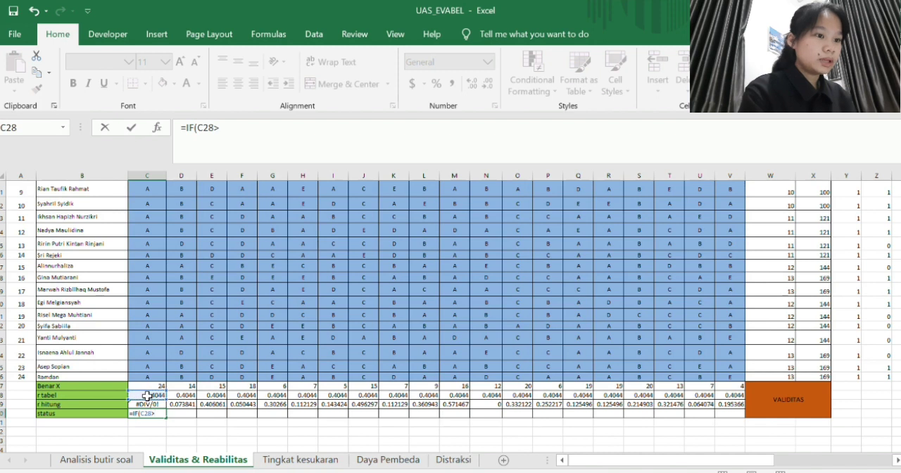
pyautogui.write('=')
pyautogui.click(148, 404)
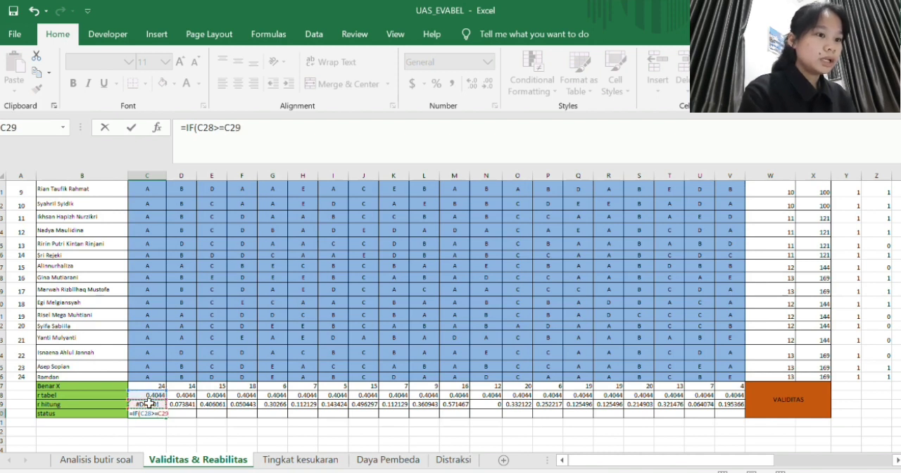
# - Complete the C30 status formula as =IF(C28>=C29,"V","InV")
pyautogui.write(',')
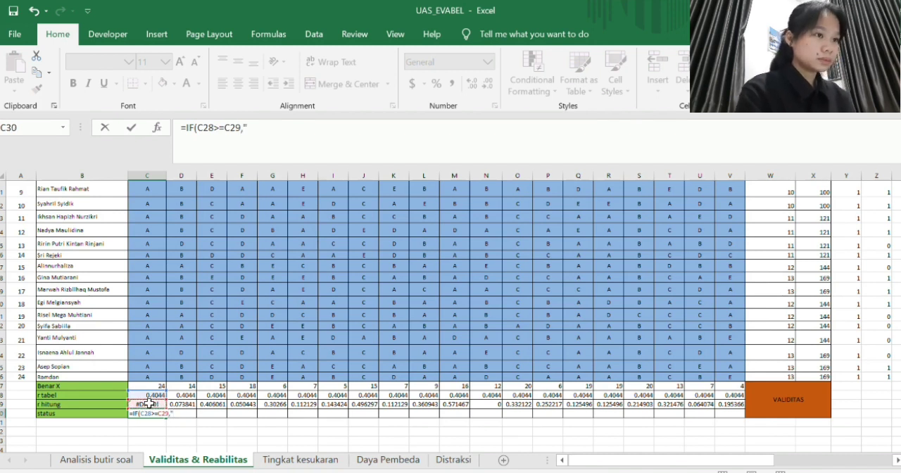
pyautogui.write('"V",')
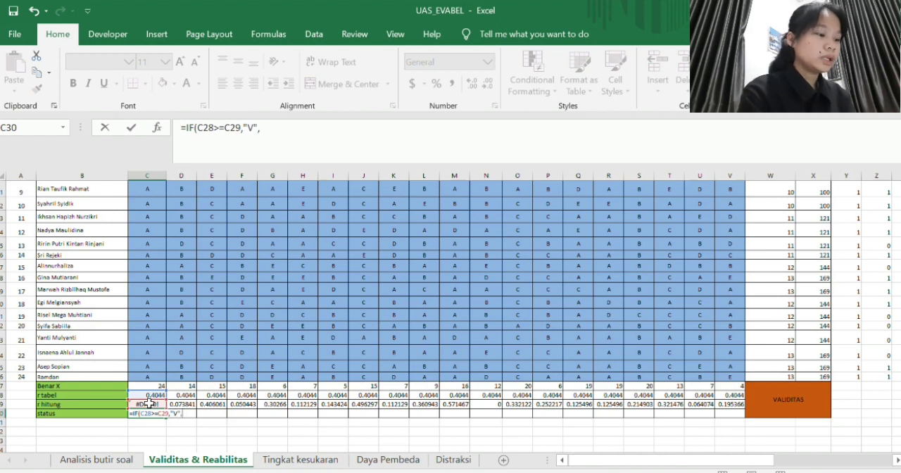
pyautogui.write('"')
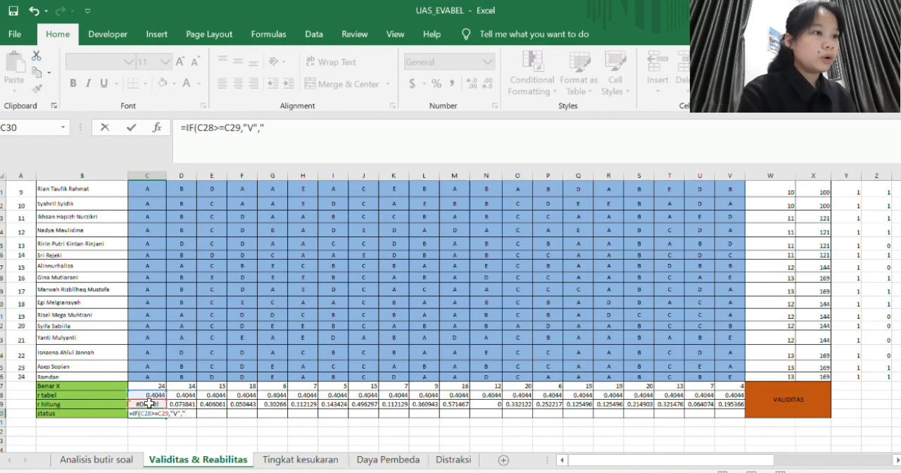
pyautogui.write('InV')
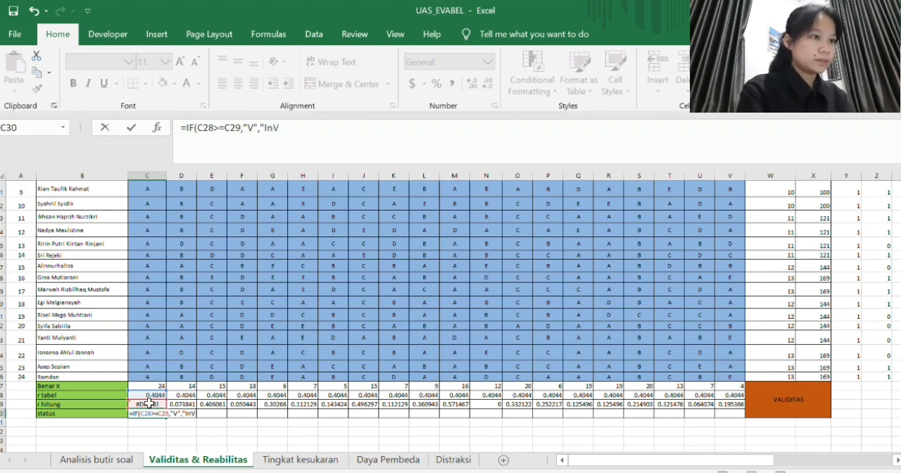
pyautogui.write('"')
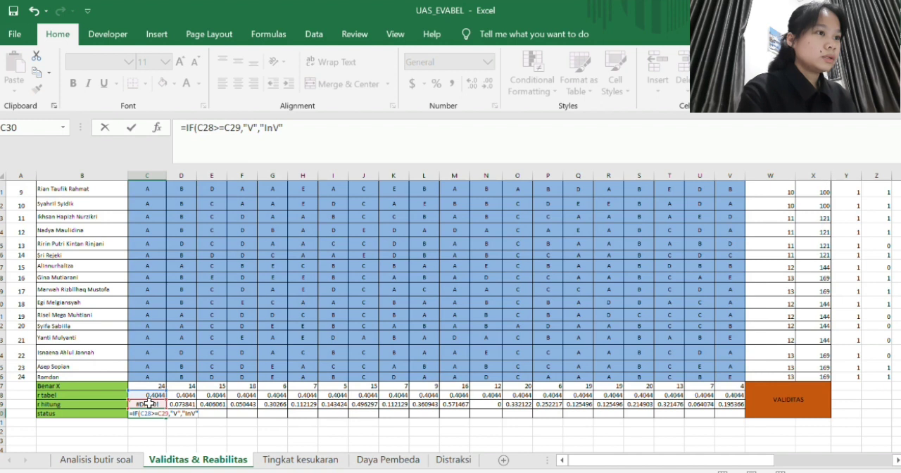
pyautogui.write(')')
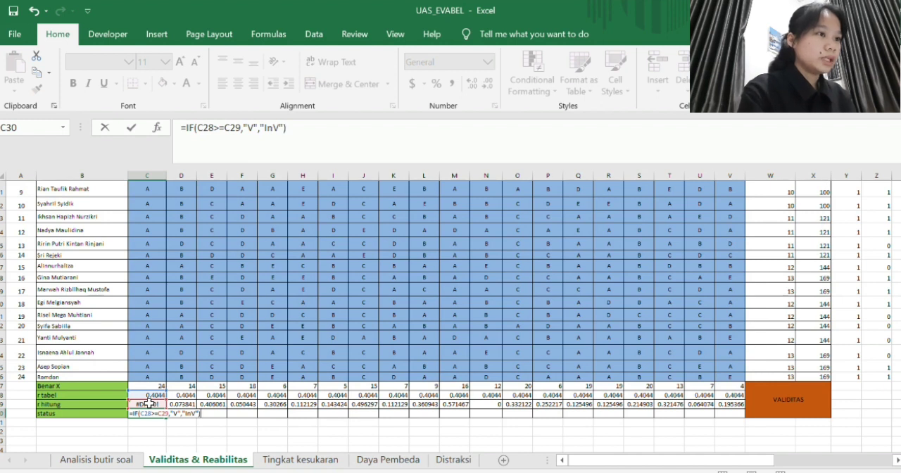
pyautogui.press('Return')
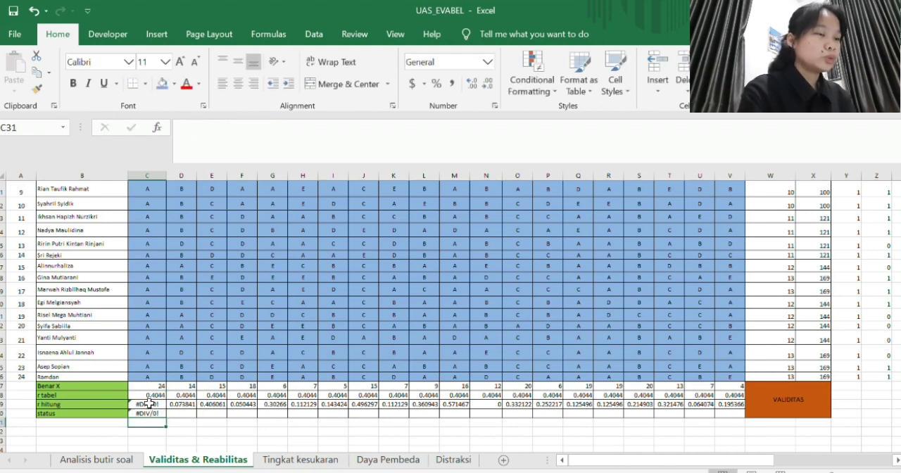
# - Fill the status formula from C30 across to V30 for all twenty questions
pyautogui.click(150, 413)
pyautogui.moveTo(164, 417); pyautogui.dragTo(733, 414)
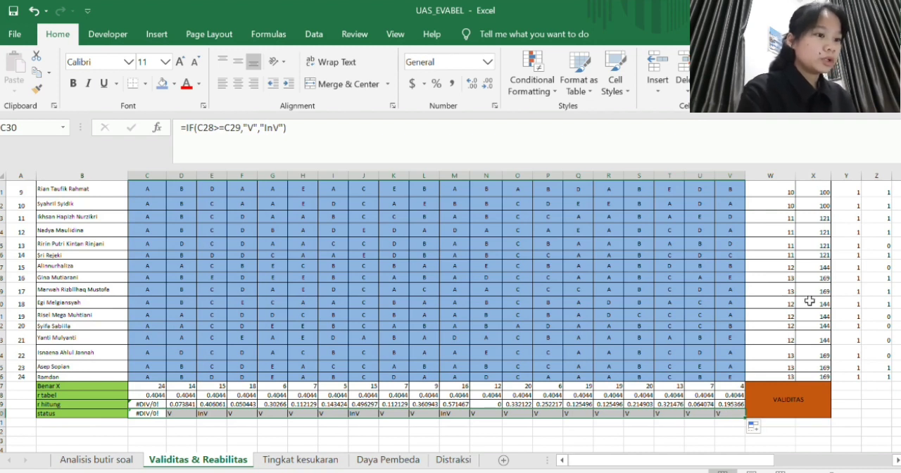
pyautogui.click(853, 395)
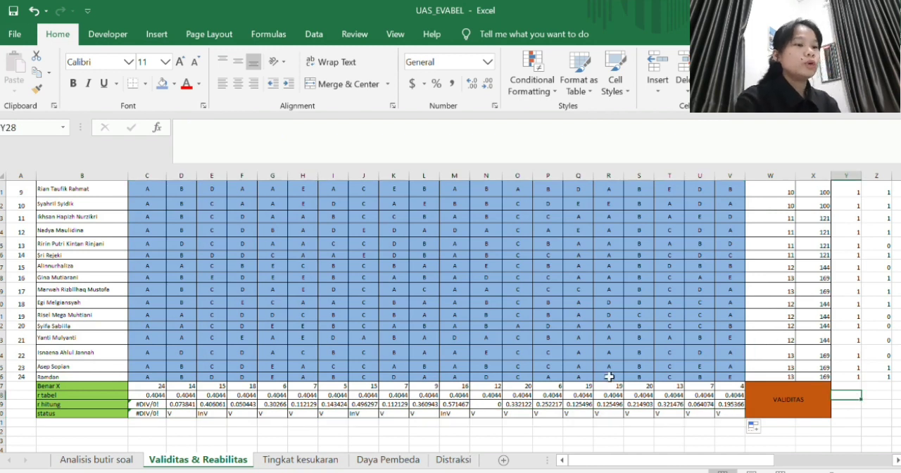
# - In C37 of the reliability table's p row, start a formula dividing C27 by A26
pyautogui.scroll(-3, 610, 377)
pyautogui.scroll(-2, 610, 377)
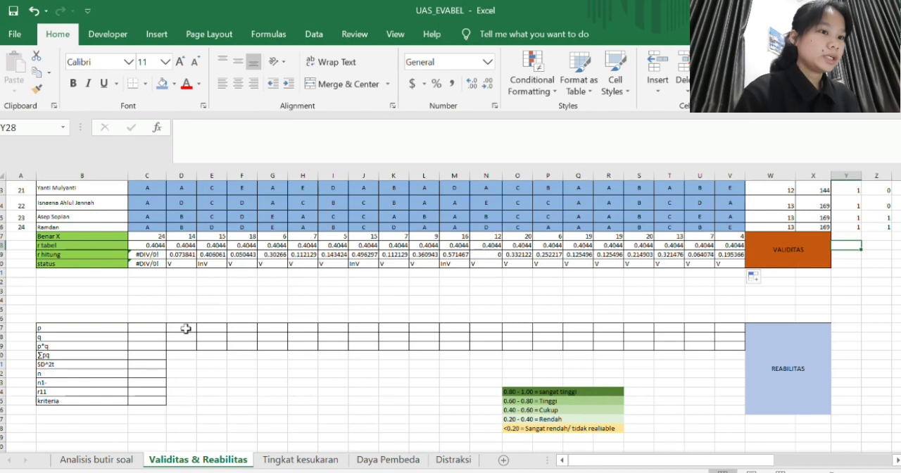
pyautogui.click(144, 328)
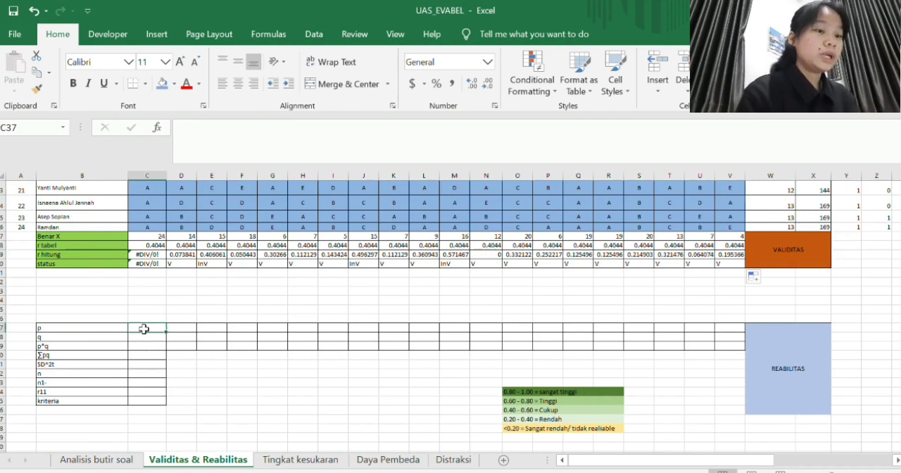
pyautogui.write('=')
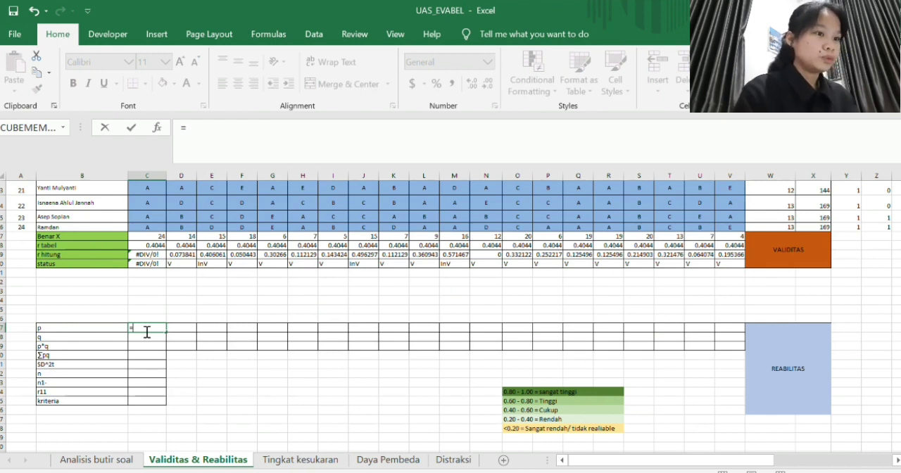
pyautogui.click(159, 237)
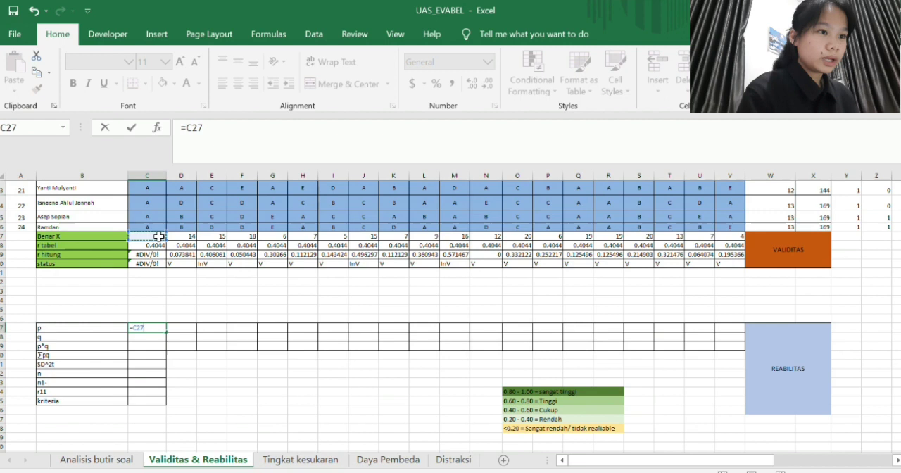
pyautogui.write('/')
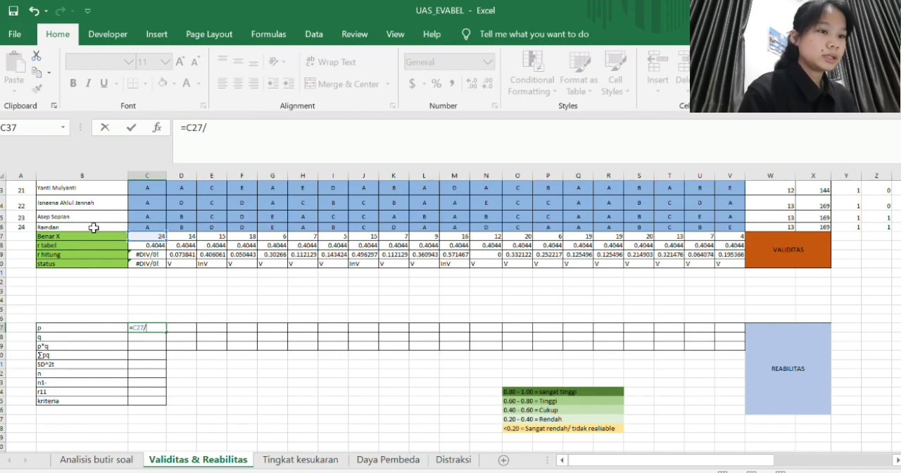
pyautogui.click(24, 227)
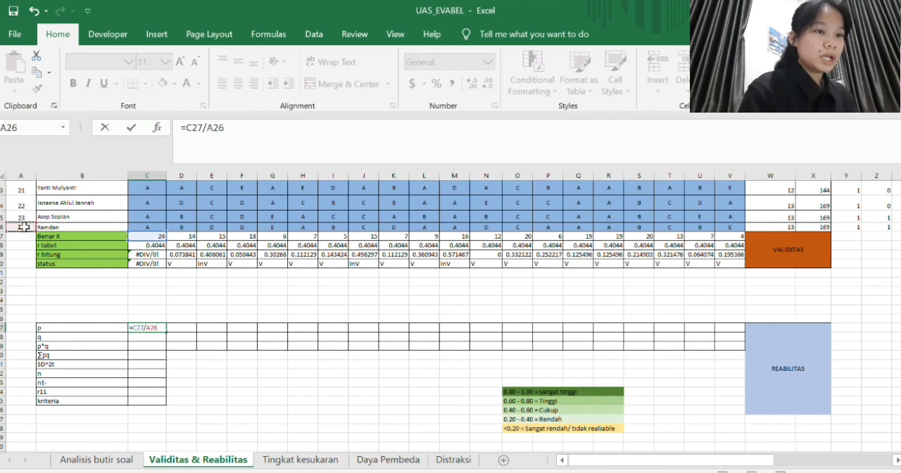
# - Make the A26 reference absolute and complete the C37 formula as =C27/$A$26
pyautogui.click(210, 132)
pyautogui.write('$')
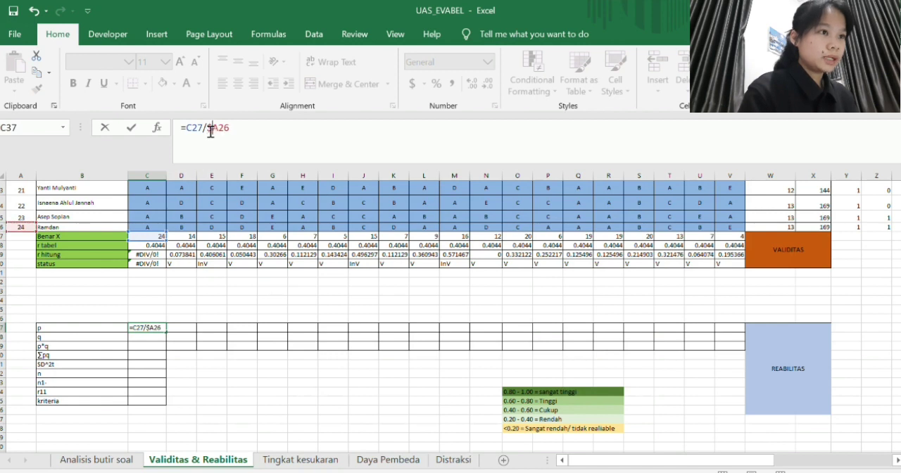
pyautogui.press('Right')
pyautogui.write('$')
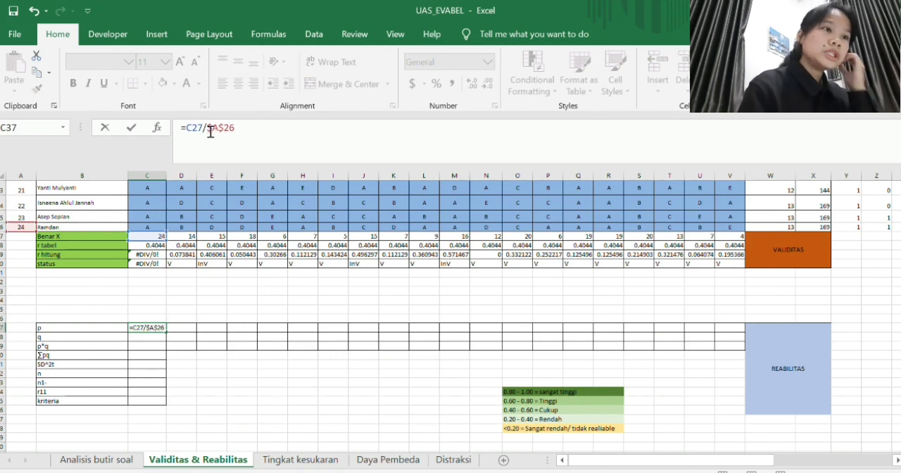
pyautogui.press('Return')
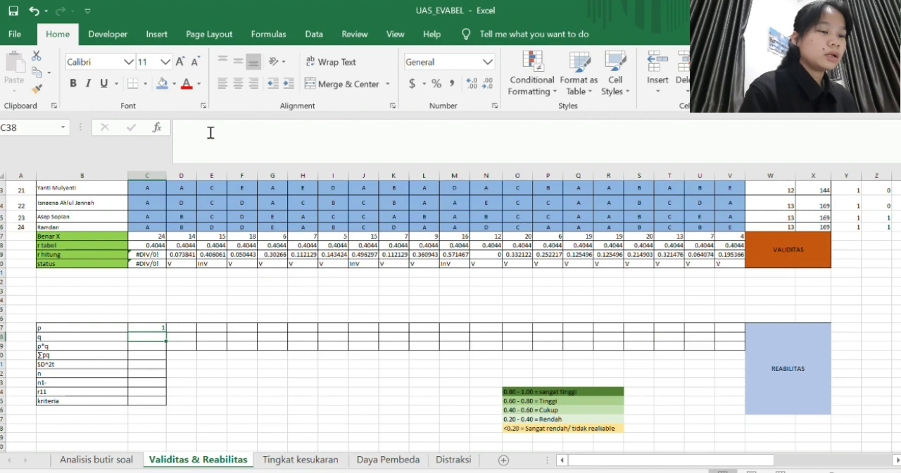
# - Fill the p formula from C37 across to V37 and show the row with two decimal places
pyautogui.click(133, 327)
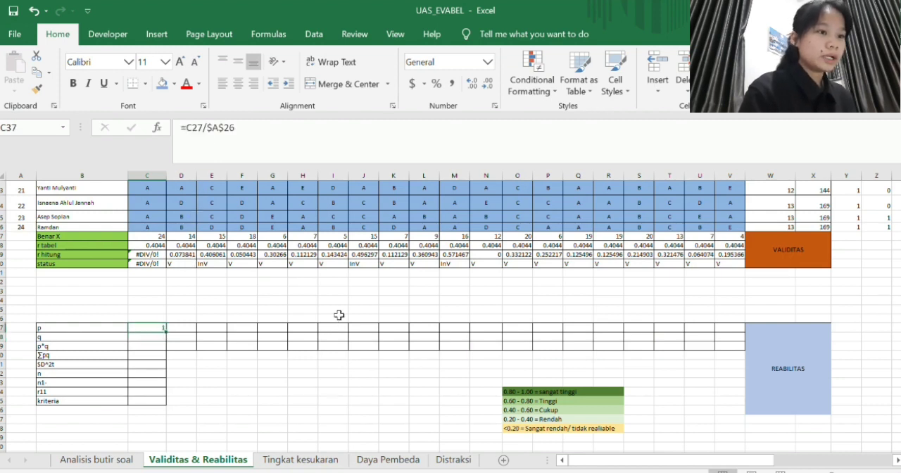
pyautogui.moveTo(166, 330); pyautogui.dragTo(731, 341)
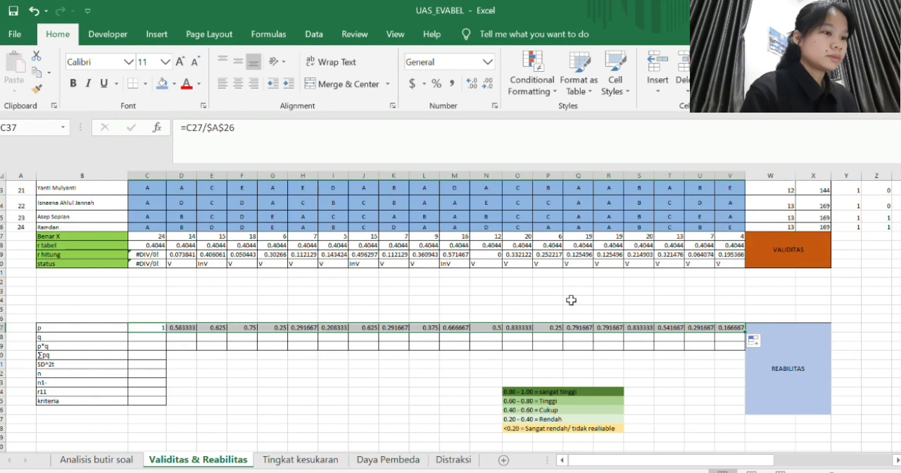
pyautogui.click(486, 84)
pyautogui.click(486, 83)
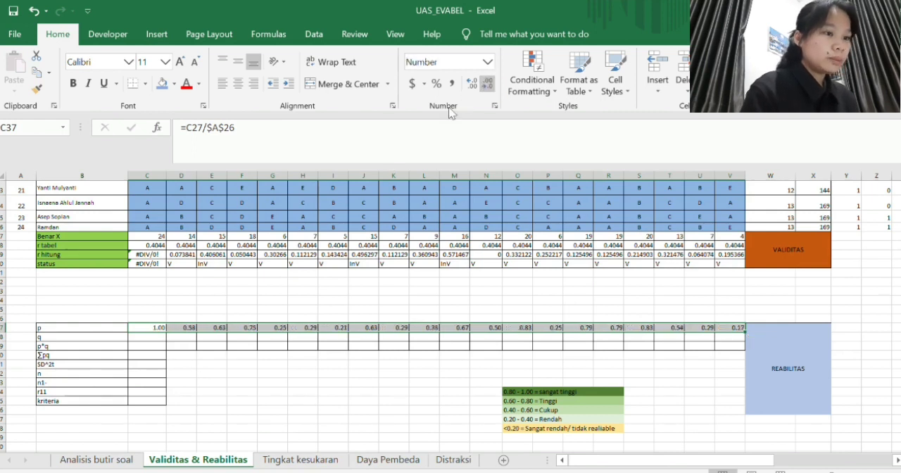
# - Enter =1-C37 in C38 of the q row and fill it across to V38
pyautogui.click(153, 335)
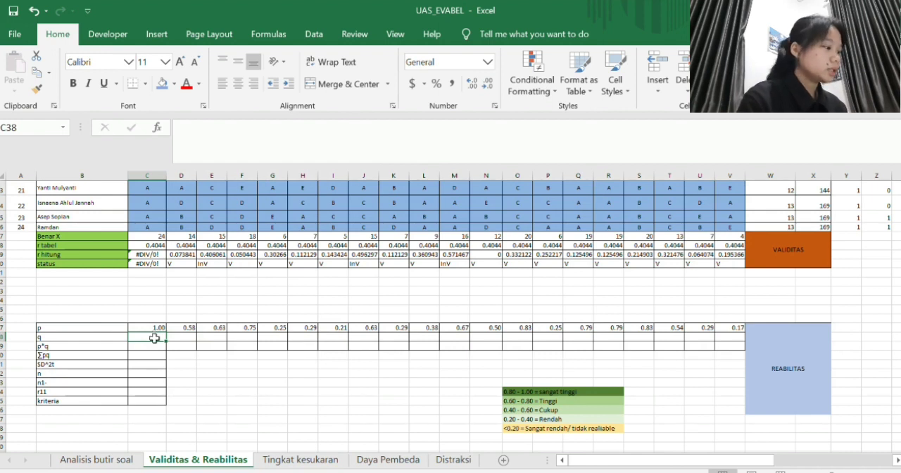
pyautogui.write('=')
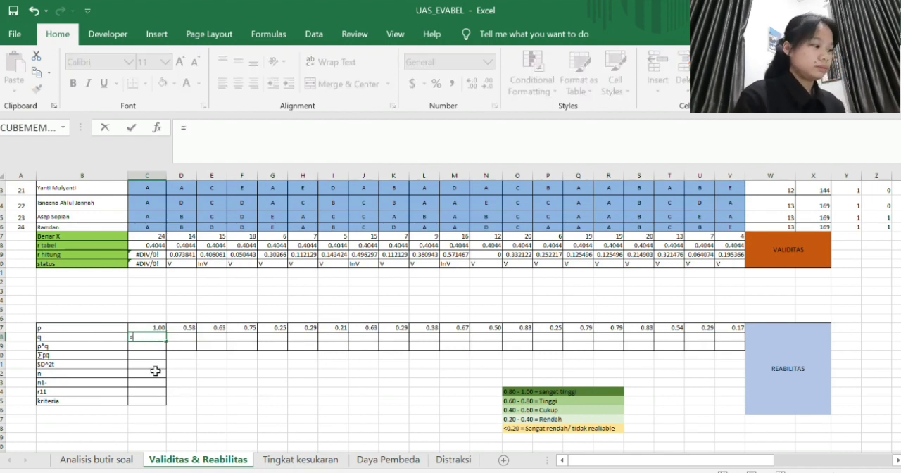
pyautogui.write('1-')
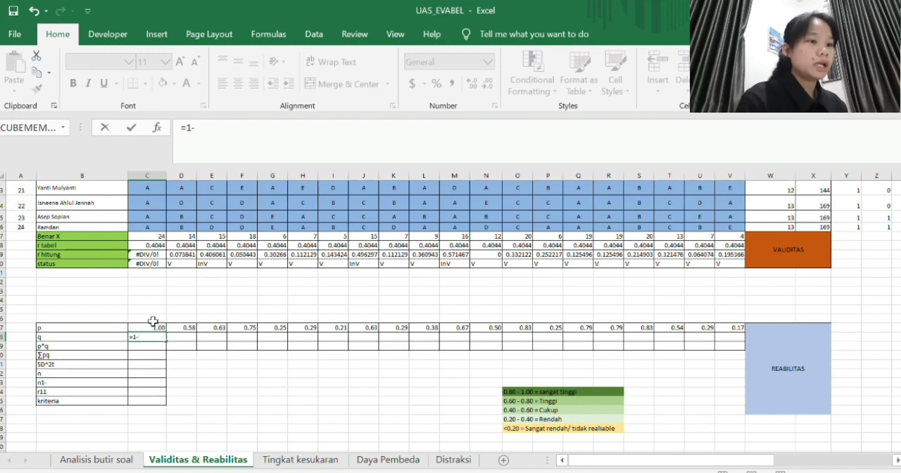
pyautogui.click(153, 329)
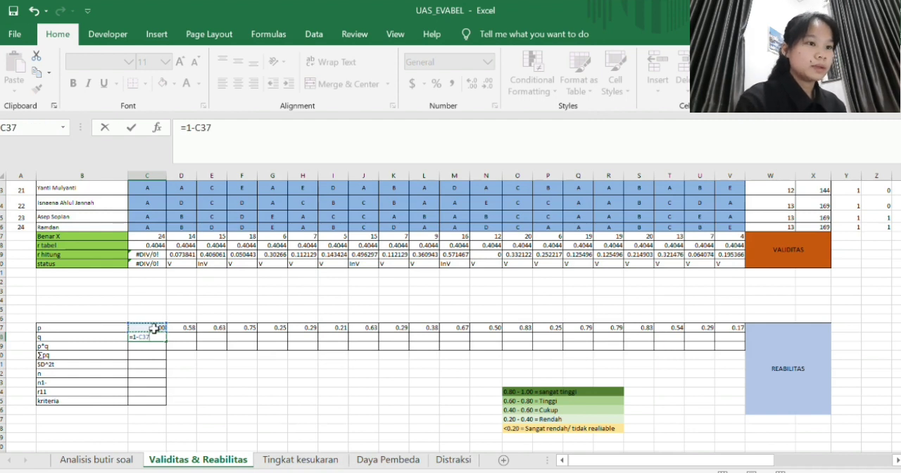
pyautogui.press('Return')
pyautogui.click(159, 338)
pyautogui.moveTo(160, 337); pyautogui.dragTo(735, 349)
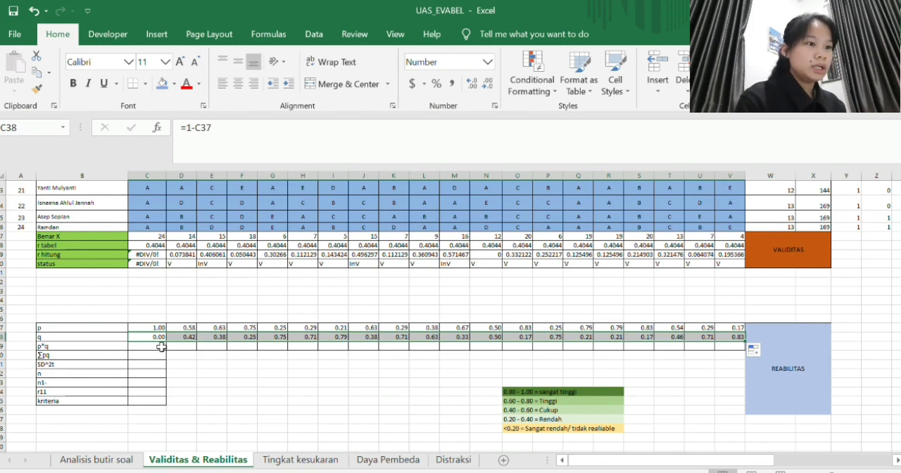
# - Enter =C37*C38 in C39 of the reliability table's p*q row
pyautogui.doubleClick(161, 347)
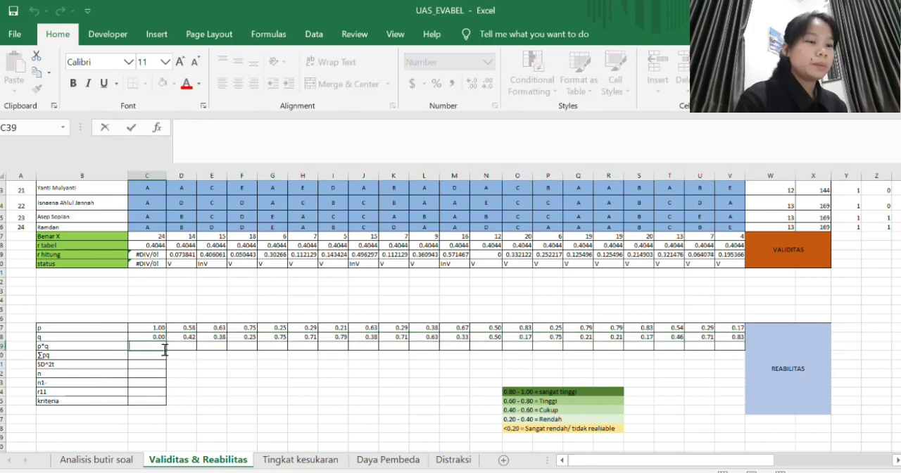
pyautogui.write('=')
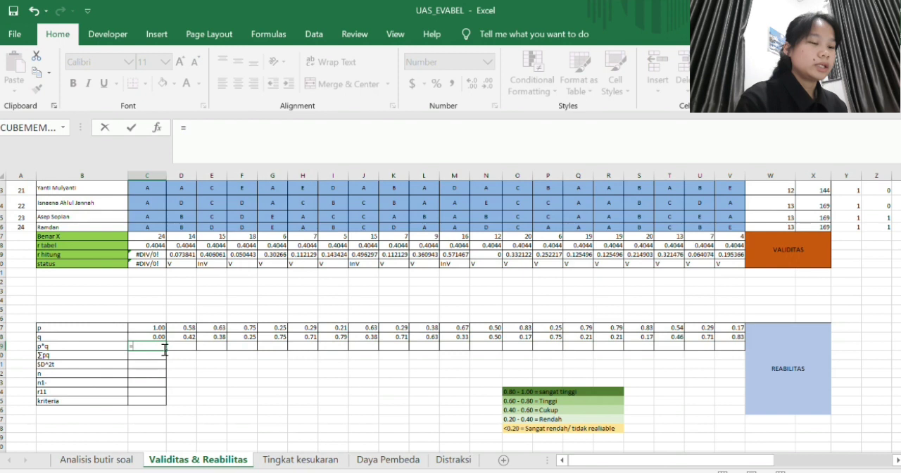
pyautogui.click(159, 327)
pyautogui.write('*')
pyautogui.click(158, 337)
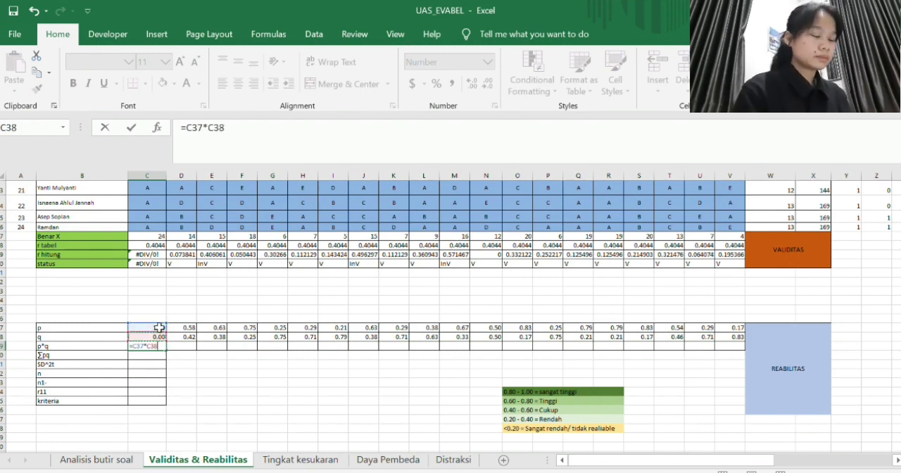
pyautogui.press('Return')
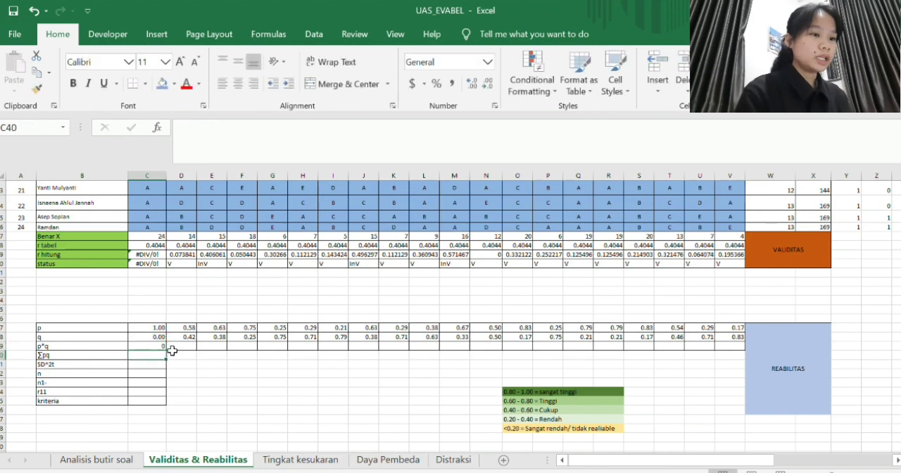
# - Fill the p*q formula from C39 across to V39 and show the row with two decimal places
pyautogui.click(169, 348)
pyautogui.moveTo(170, 350); pyautogui.dragTo(741, 360)
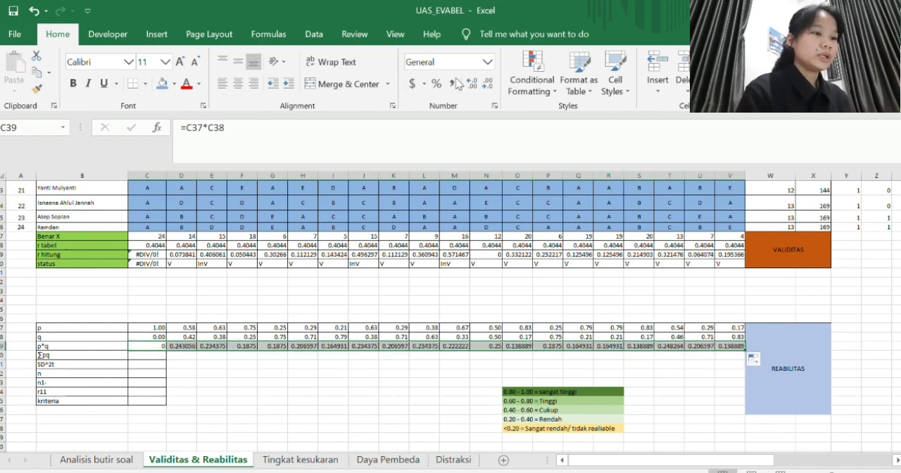
pyautogui.click(485, 85)
pyautogui.click(486, 84)
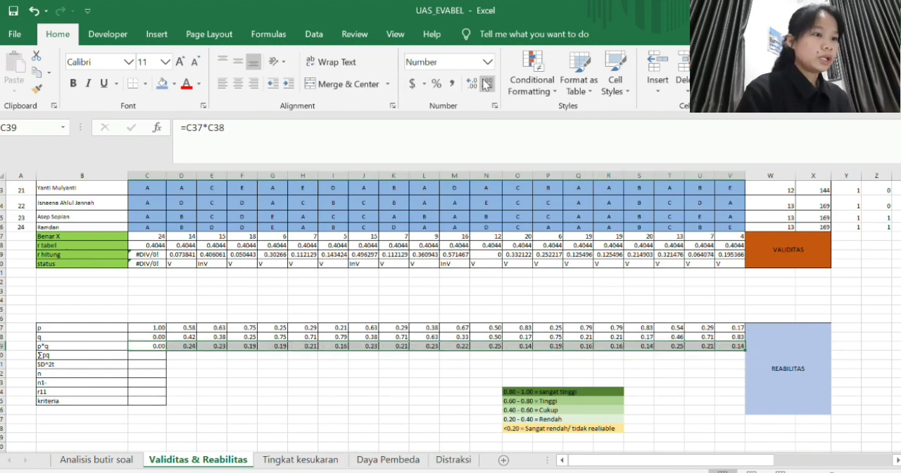
pyautogui.click(237, 362)
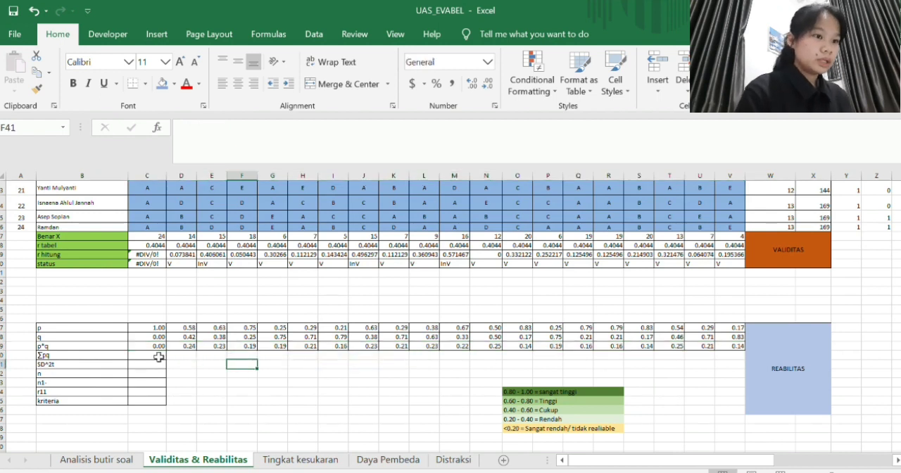
# - Total the p*q row in C40 of the ∑pq row with a SUM formula over C39:V39
pyautogui.click(159, 358)
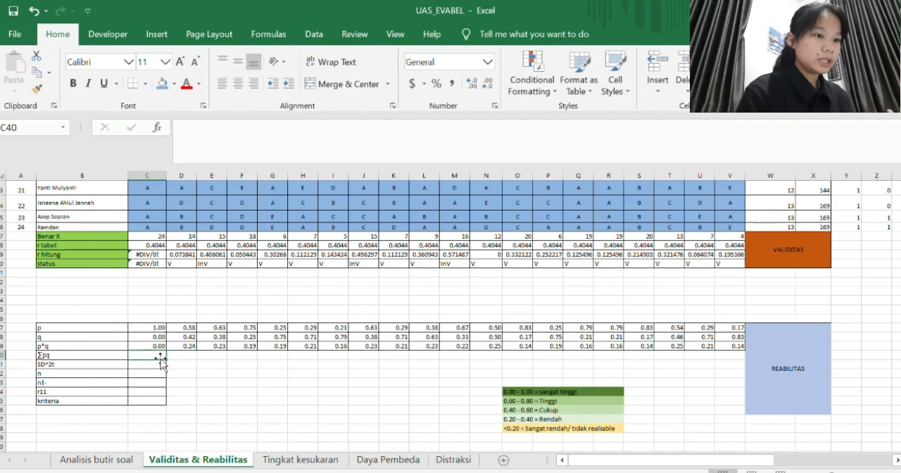
pyautogui.write('=SUM(')
pyautogui.moveTo(150, 346); pyautogui.dragTo(733, 347)
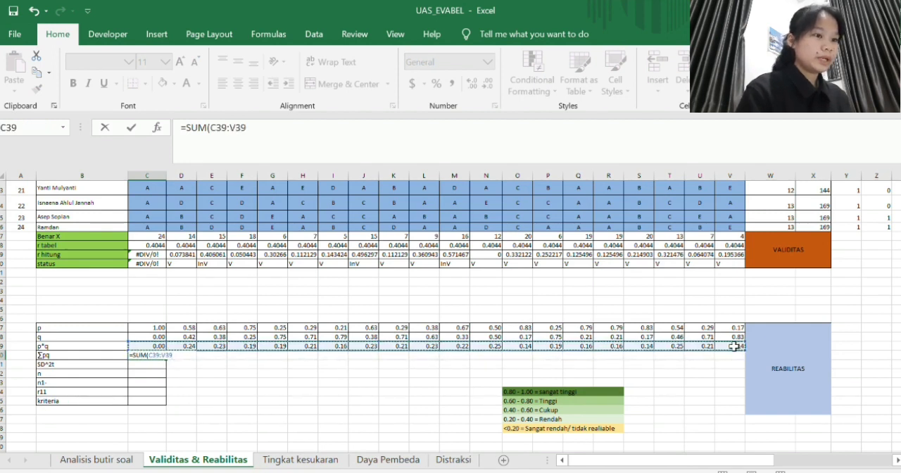
pyautogui.press('Return')
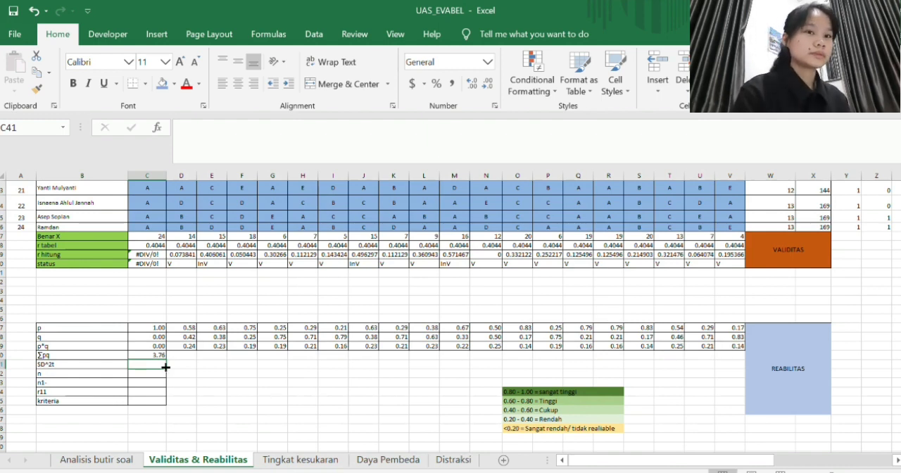
# - Compute the variance of the Benar (Y) scores in C41 of the SD^2t row with =VAR.P(W3:W26)
pyautogui.write('=')
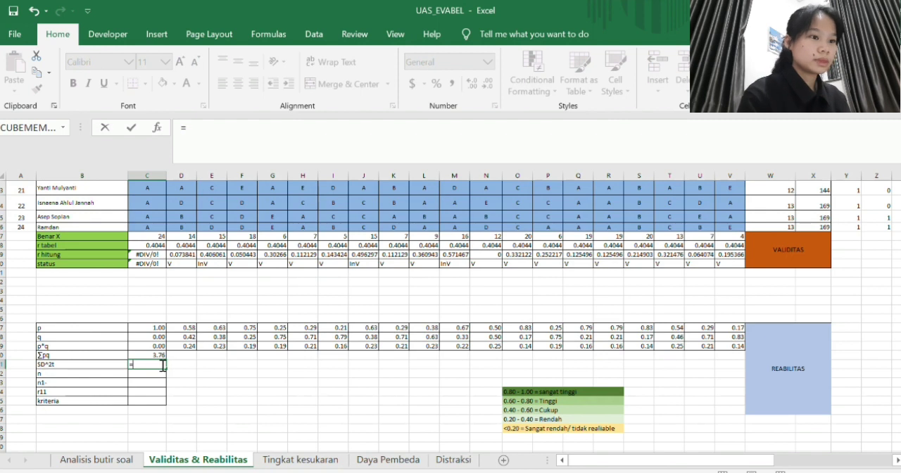
pyautogui.write('VAR')
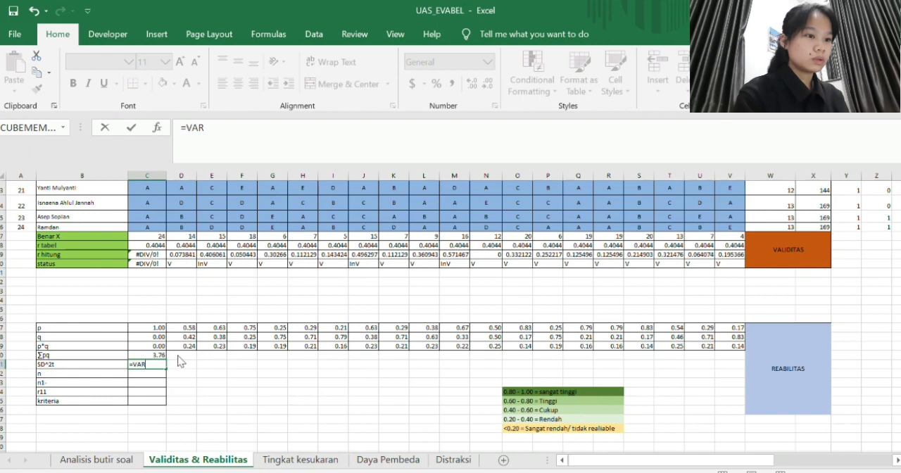
pyautogui.write('.P(')
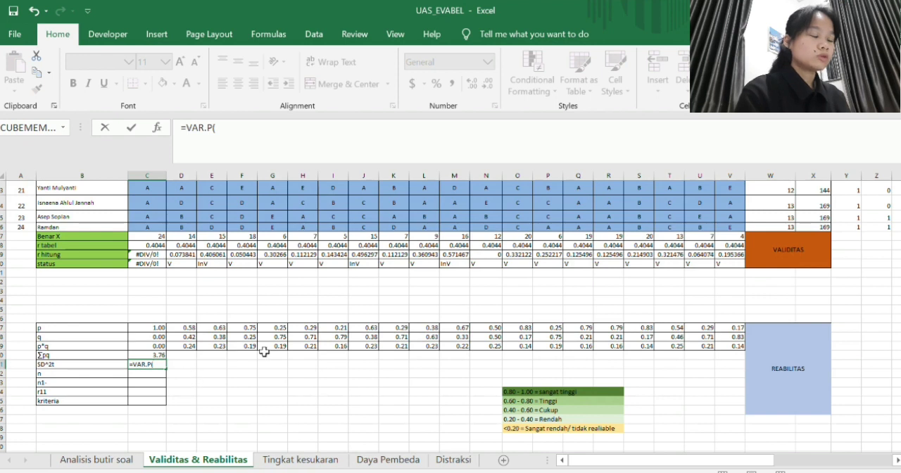
pyautogui.hscroll(2, 598, 283)
pyautogui.scroll(10, 597, 282)
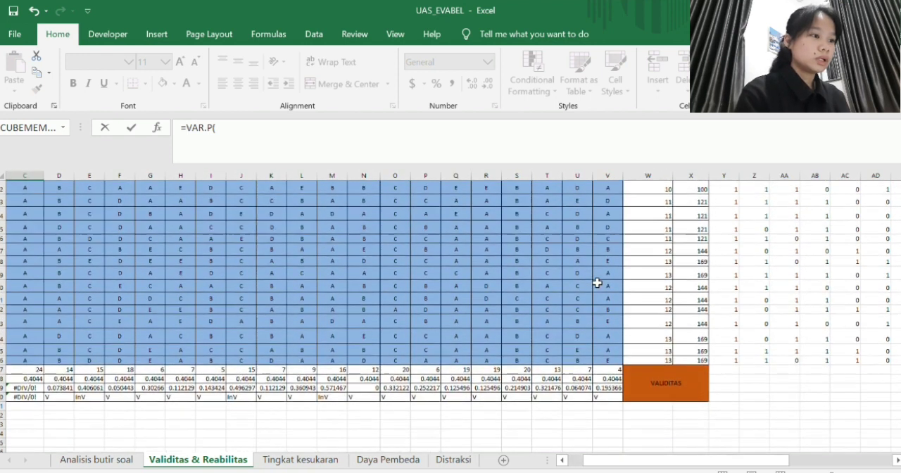
pyautogui.click(649, 238)
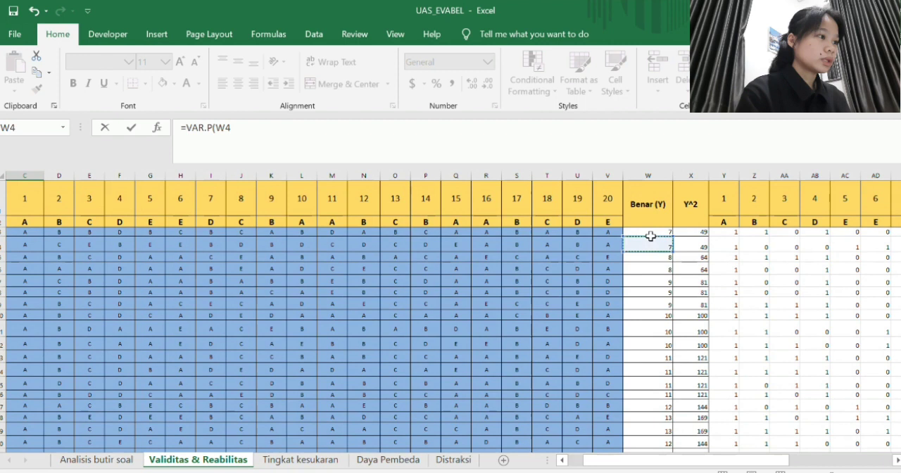
pyautogui.click(651, 227)
pyautogui.moveTo(650, 227); pyautogui.dragTo(640, 423)
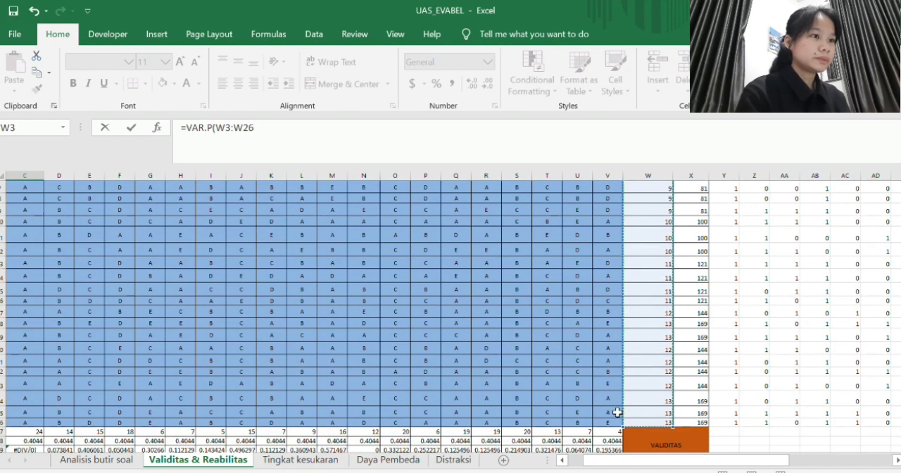
pyautogui.press('Return')
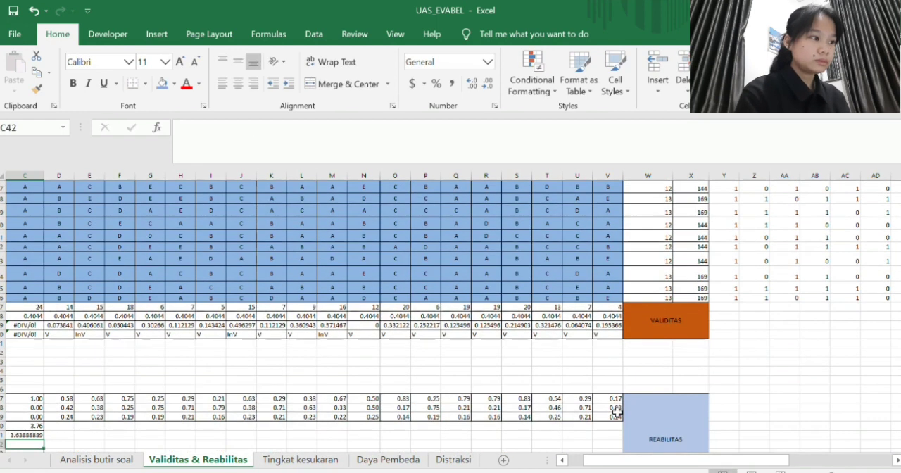
# - Show the SD^2t variance in C41 with two decimal places
pyautogui.hscroll(-2, 210, 381)
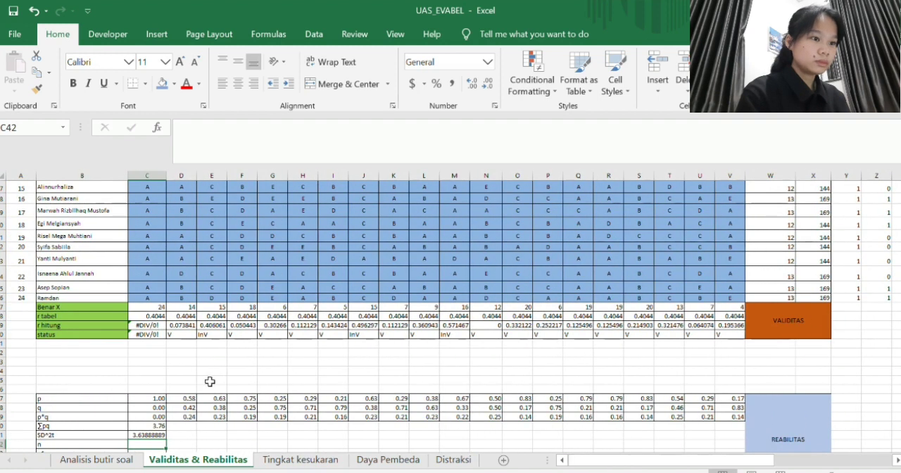
pyautogui.click(156, 435)
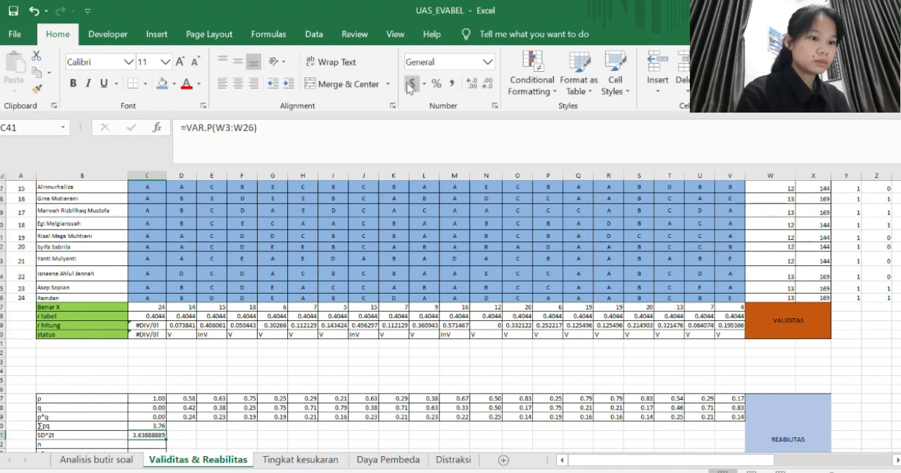
pyautogui.click(485, 85)
pyautogui.click(484, 85)
pyautogui.click(484, 85)
pyautogui.click(485, 85)
pyautogui.click(485, 85)
pyautogui.click(485, 85)
# - Enter the number of students in C42 of the n row as a reference to A26
pyautogui.scroll(-2, 215, 275)
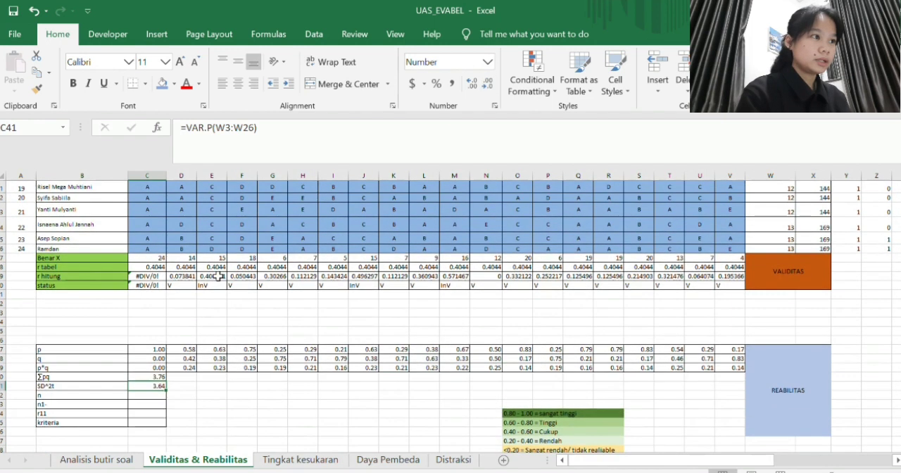
pyautogui.click(157, 397)
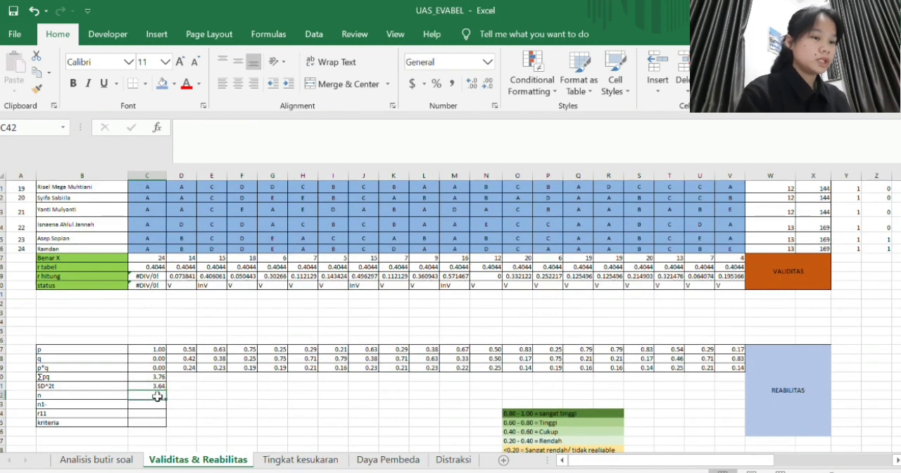
pyautogui.write('=')
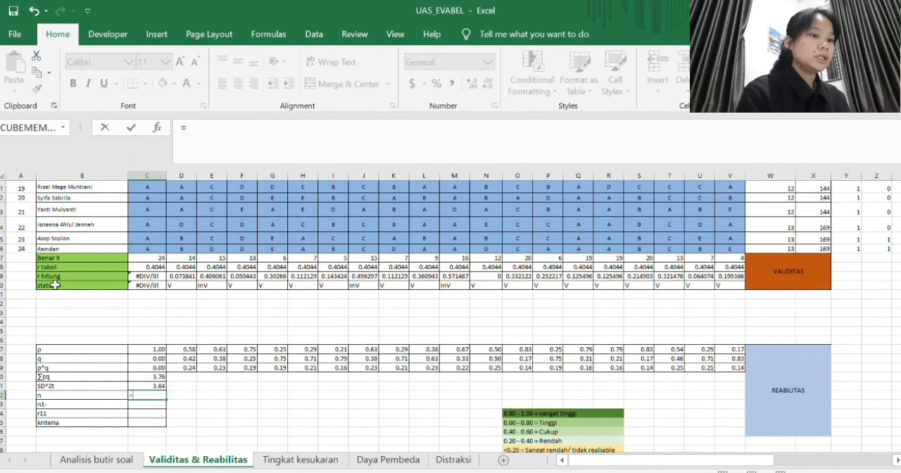
pyautogui.click(23, 250)
pyautogui.press('Return')
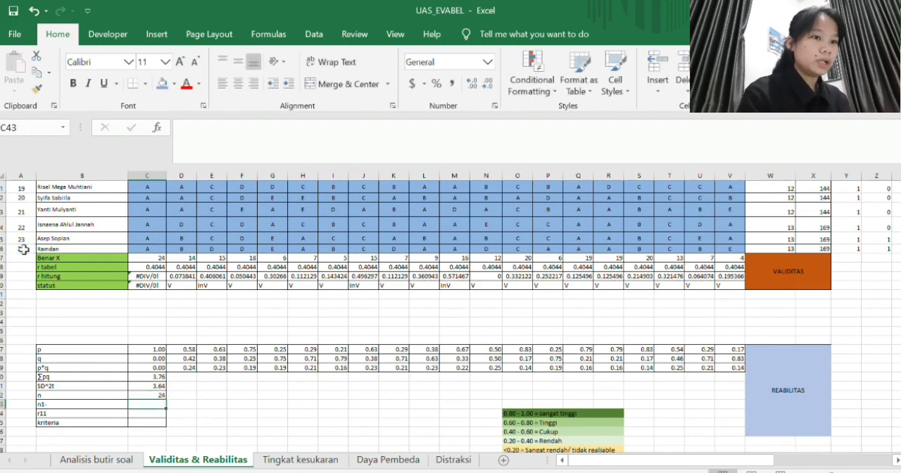
# - Enter =C42-1 in C43 of the n1- row
pyautogui.write('=')
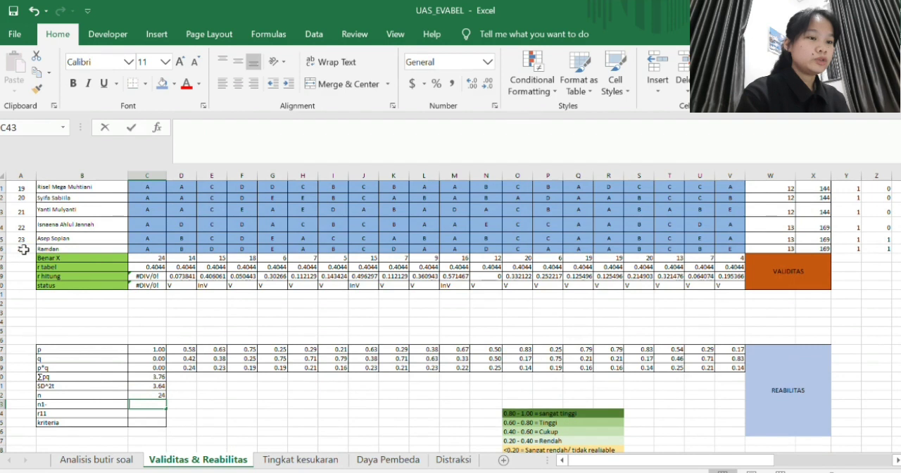
pyautogui.press('Up')
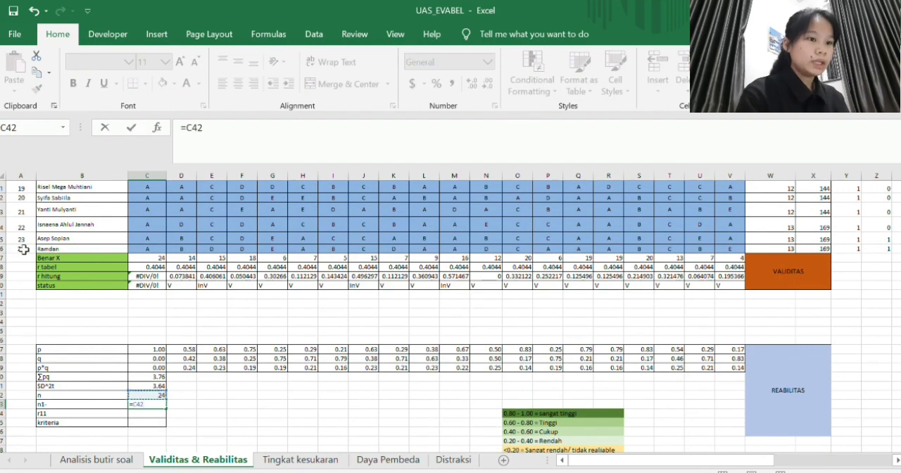
pyautogui.write('-1')
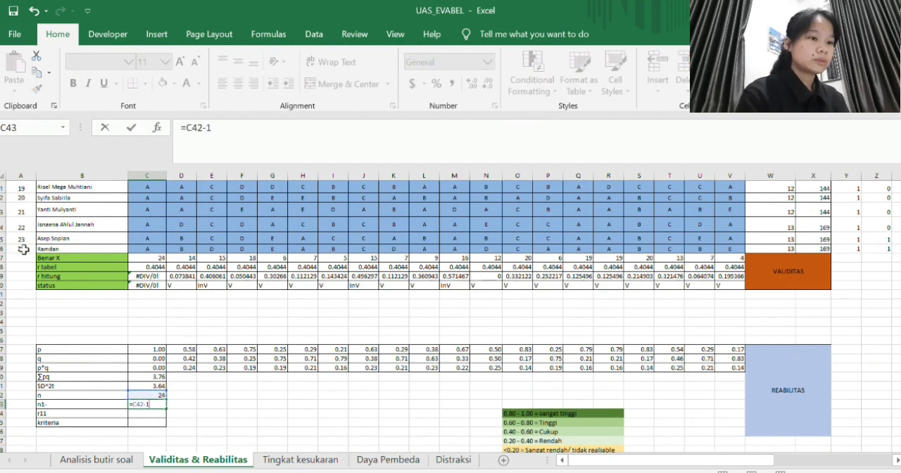
pyautogui.press('Return')
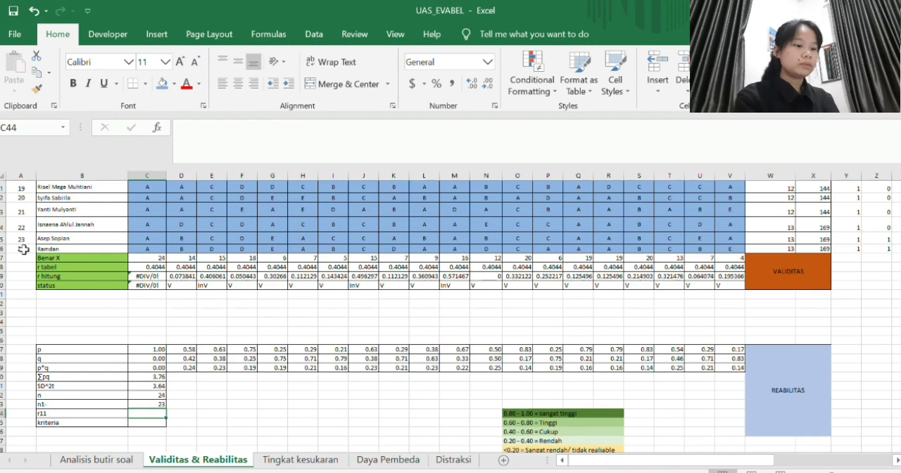
# - In C44 of the r11 row, start a formula dividing C42 by C43
pyautogui.write('=')
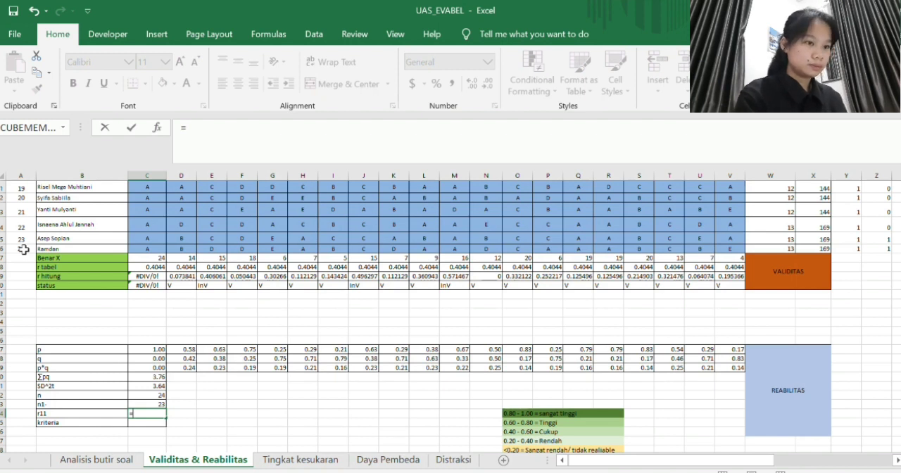
pyautogui.click(156, 396)
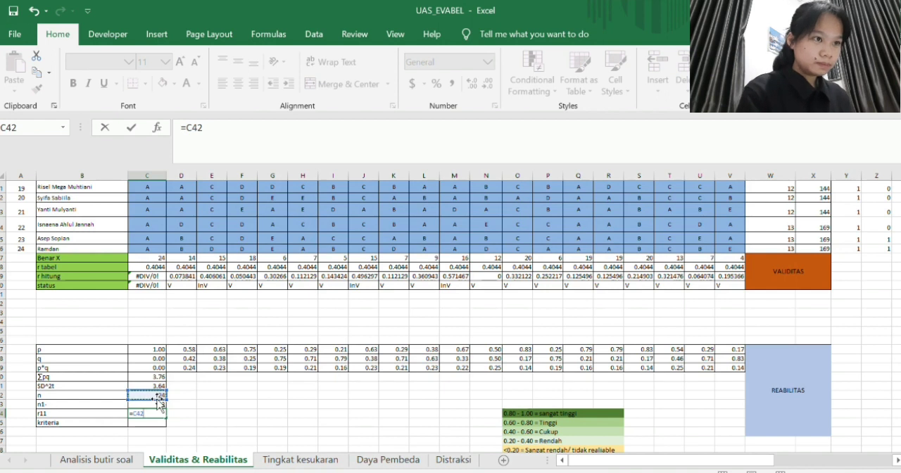
pyautogui.write('/')
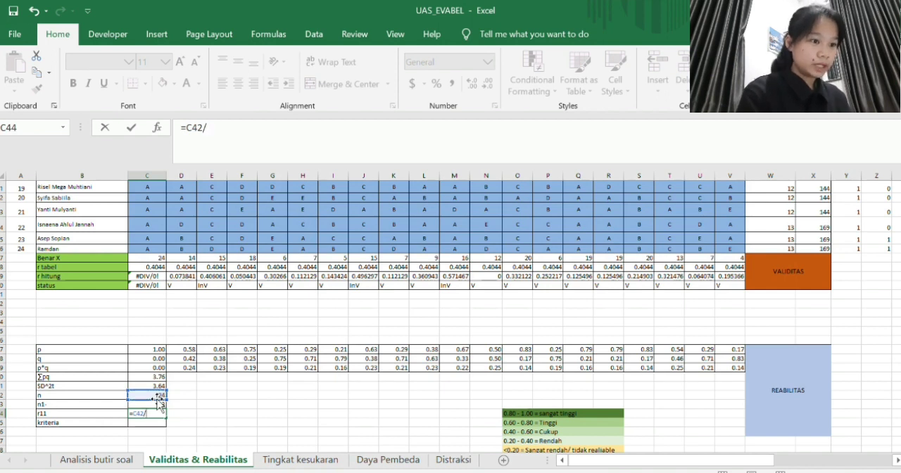
pyautogui.press('Down')
pyautogui.press('Up')
pyautogui.press('Up')
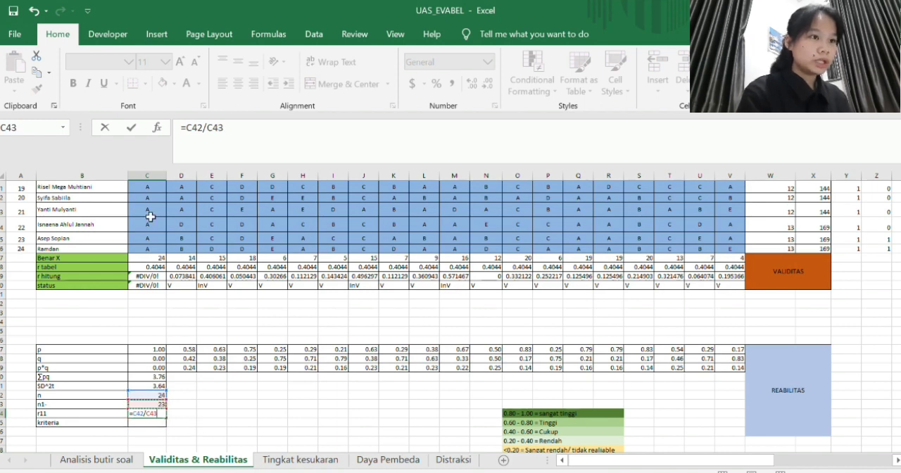
# - Enclose the C42/C43 division in parentheses in the r11 formula of C44
pyautogui.click(189, 130)
pyautogui.write('(')
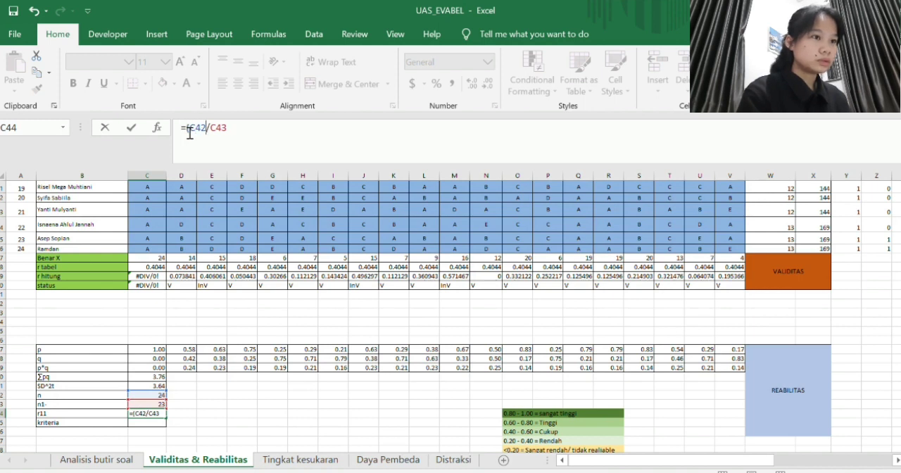
pyautogui.press('Right')
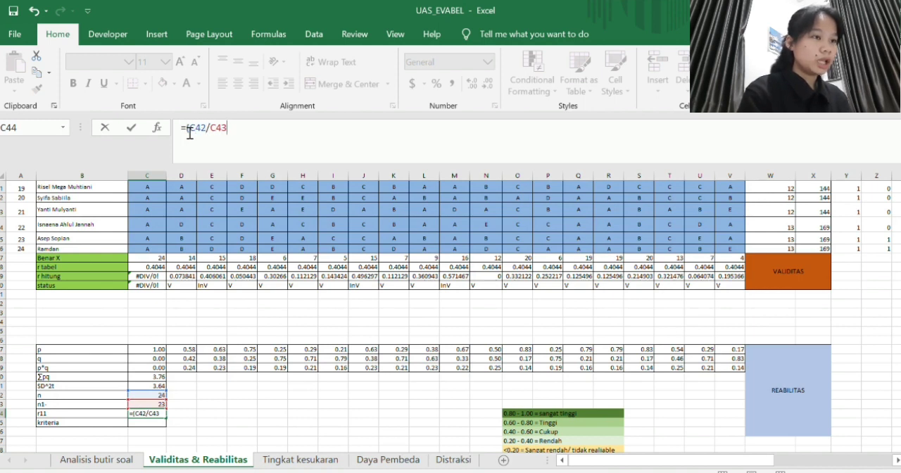
pyautogui.write(')*')
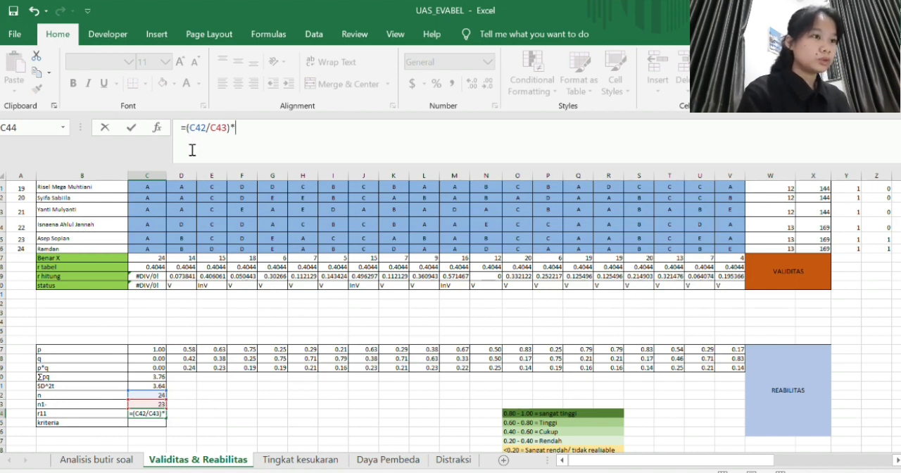
# - Complete the r11 formula in C44 as =(C42/C43)*((C41-C40)/C41)
pyautogui.write('((')
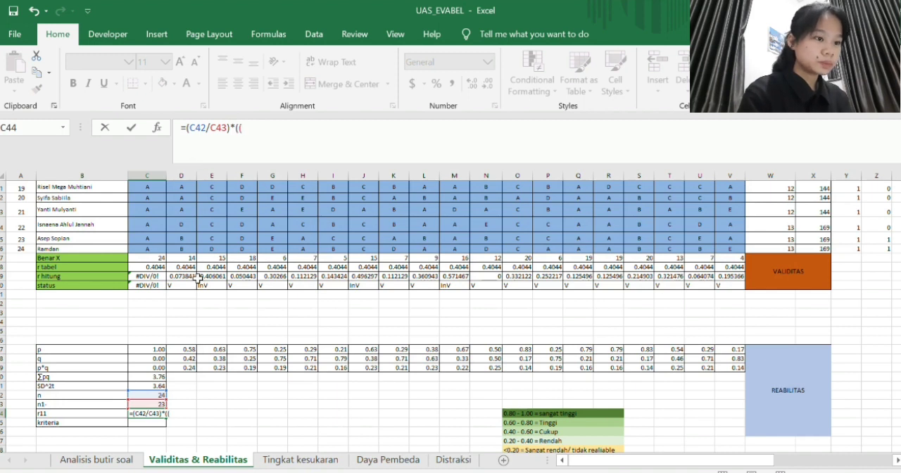
pyautogui.click(159, 386)
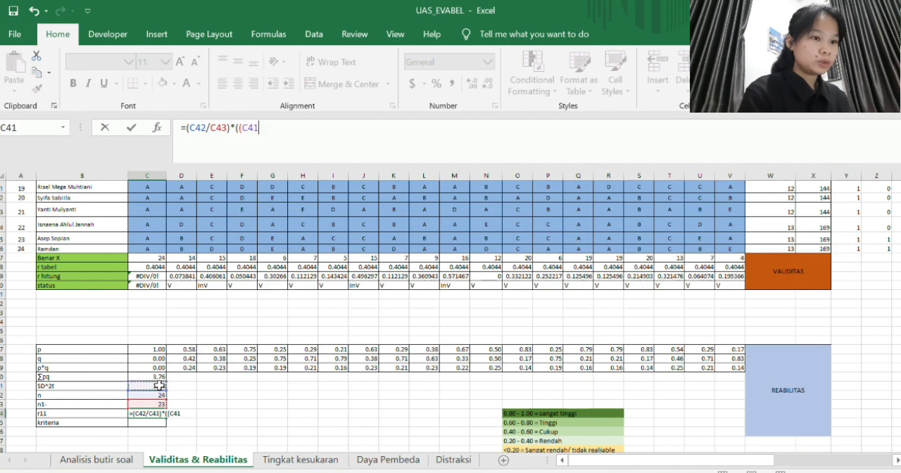
pyautogui.write('-')
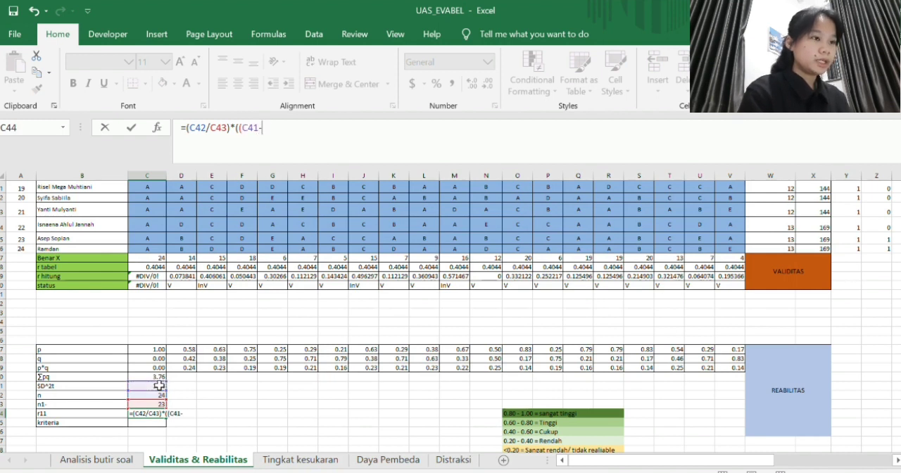
pyautogui.click(162, 378)
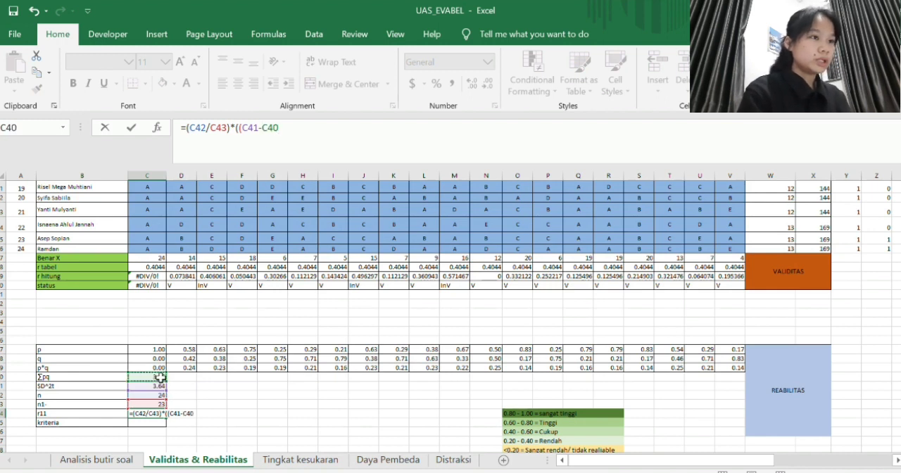
pyautogui.write(')')
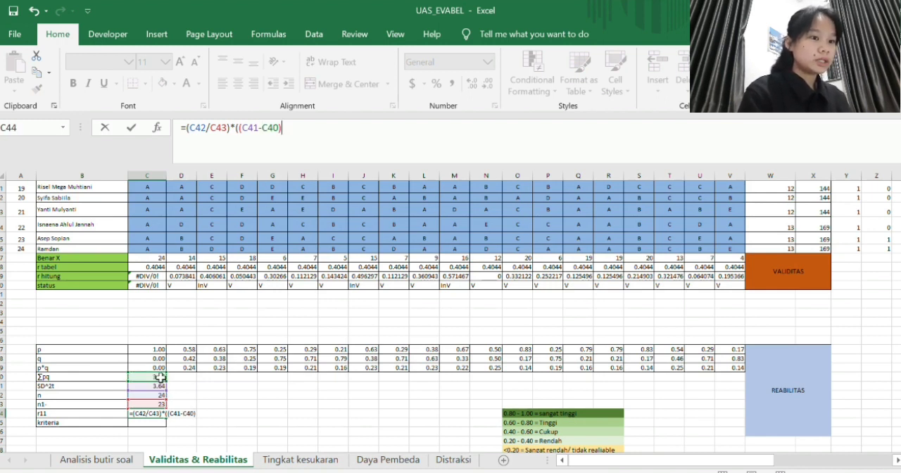
pyautogui.write('/')
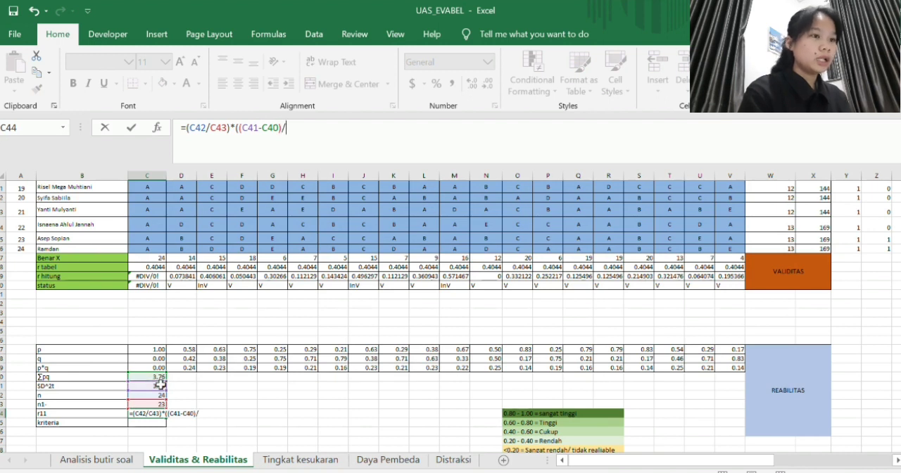
pyautogui.click(161, 385)
pyautogui.write(')')
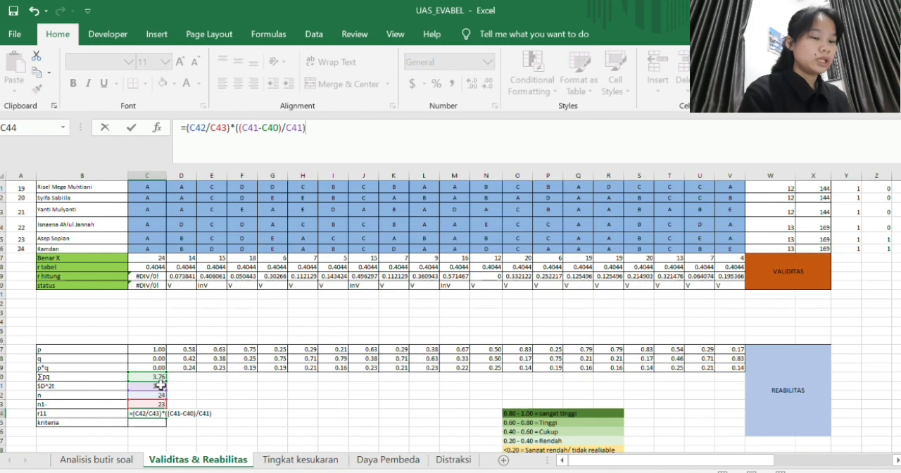
pyautogui.press('Return')
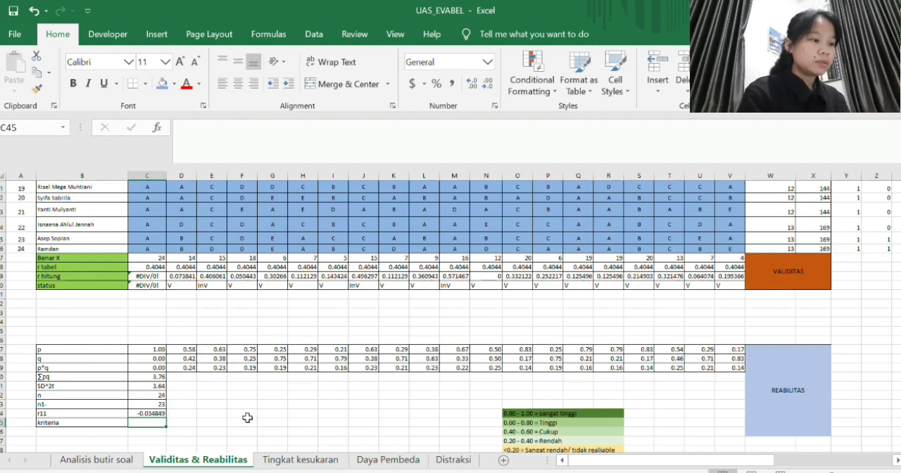
# - Enter SANGAT RENDAH as the kriteria in C45
pyautogui.write('SANG')
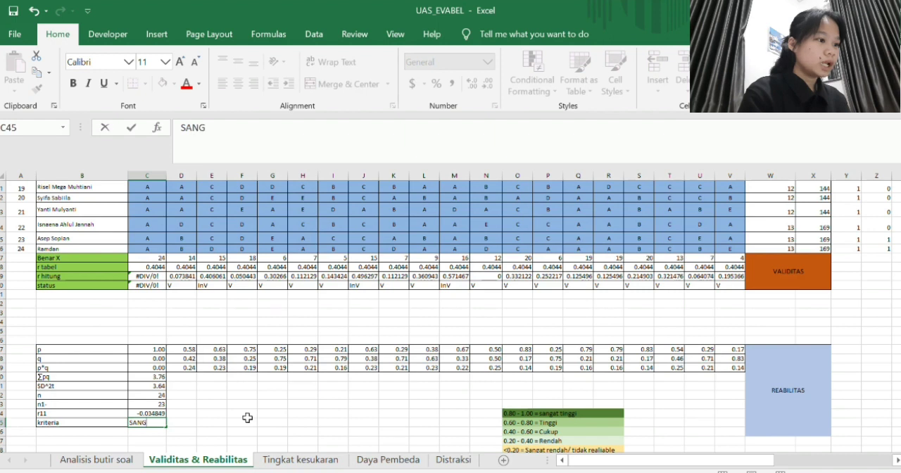
pyautogui.write('AT RENDAH')
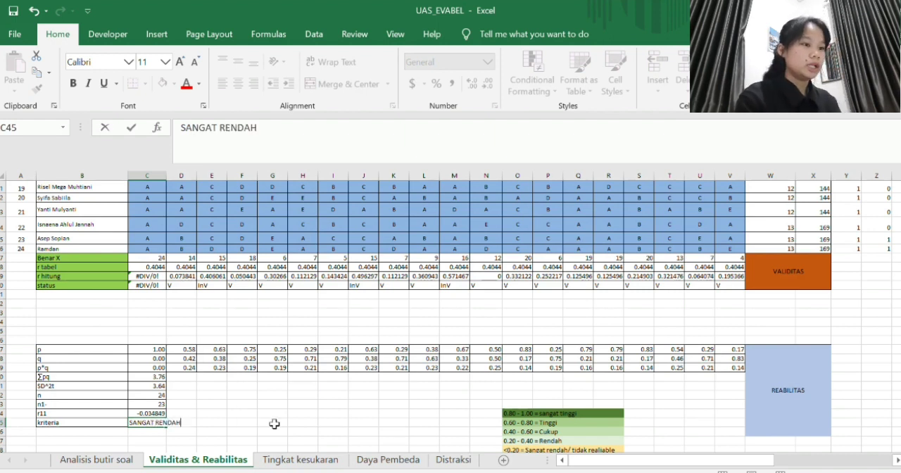
pyautogui.click(274, 423)
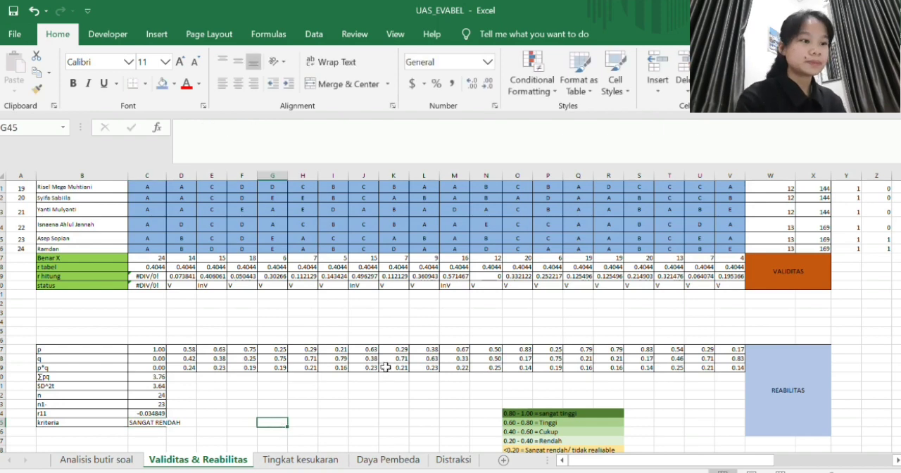
pyautogui.scroll(-1, 387, 368)
pyautogui.scroll(2, 390, 368)
pyautogui.scroll(2, 390, 367)
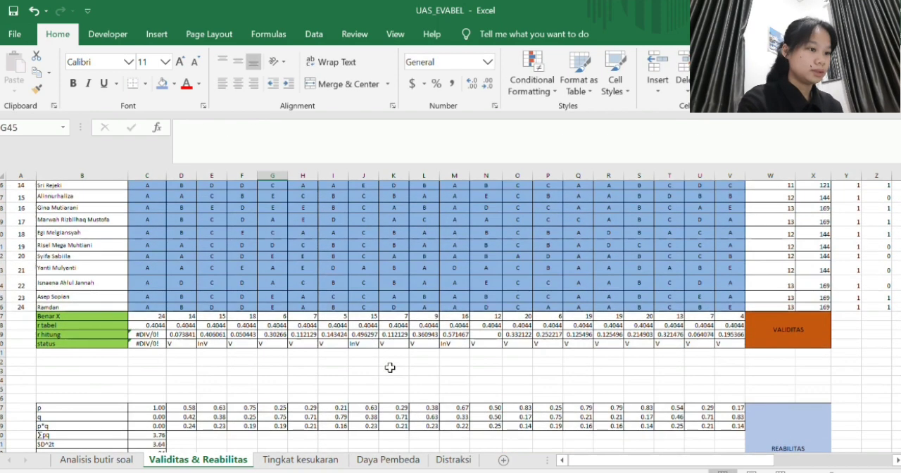
pyautogui.scroll(-3, 391, 367)
pyautogui.moveTo(390, 367); pyautogui.dragTo(275, 447)
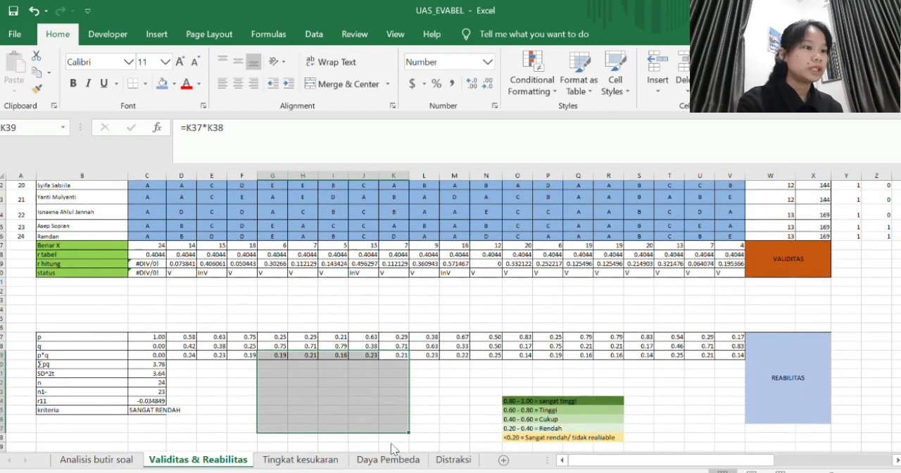
pyautogui.click(456, 410)
# - On the Tingkat kesukaran sheet, enter =SUM(C3:C26) in C27 of the Jumlah benar row and fill it across to V27
pyautogui.click(341, 459)
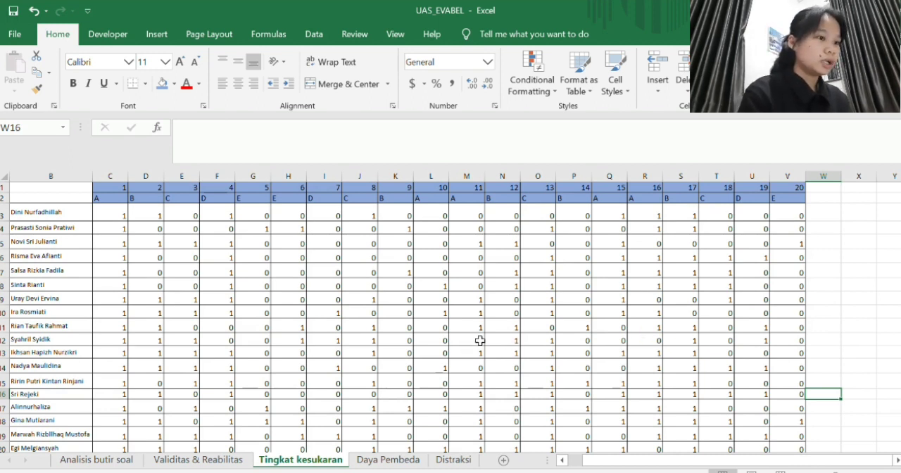
pyautogui.scroll(-1, 480, 341)
pyautogui.scroll(-2, 480, 341)
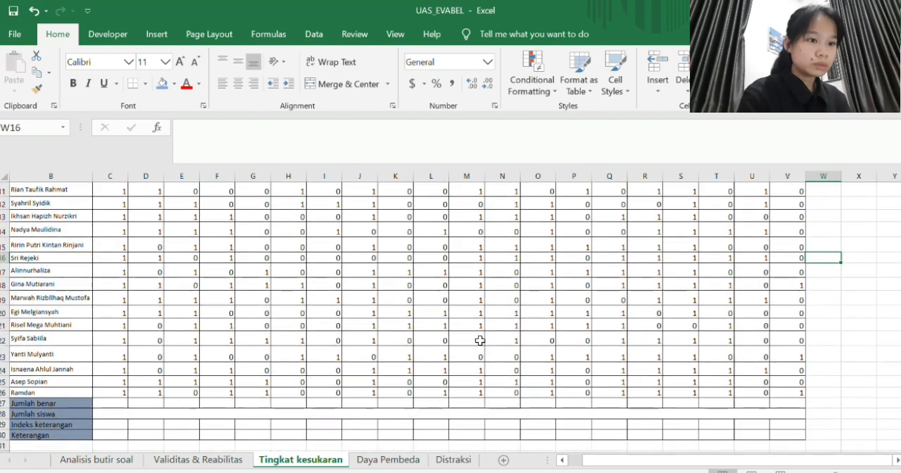
pyautogui.click(123, 401)
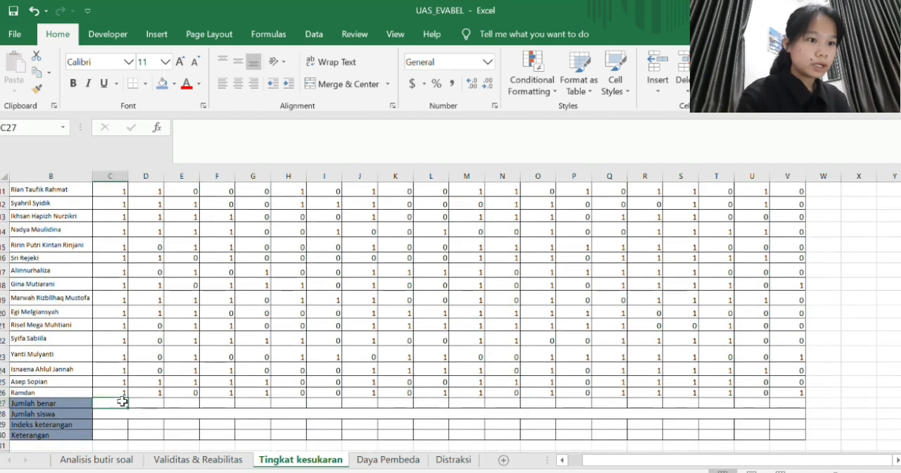
pyautogui.write('=SUM')
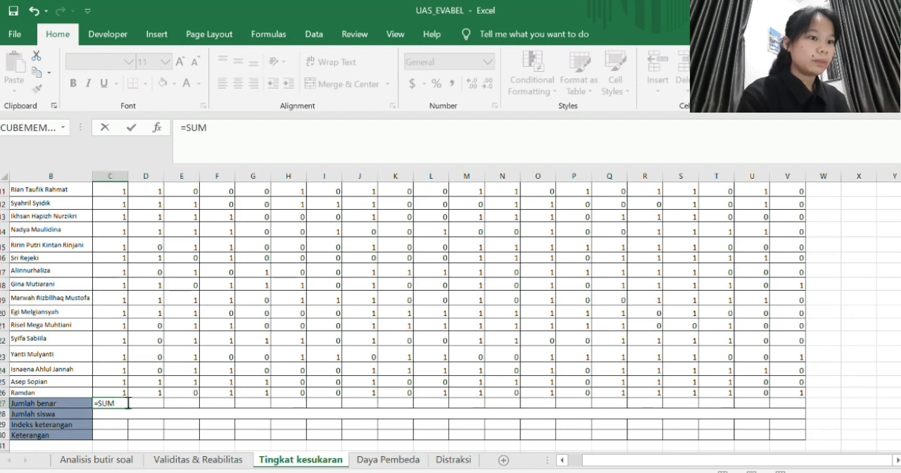
pyautogui.write('(')
pyautogui.scroll(4, 157, 355)
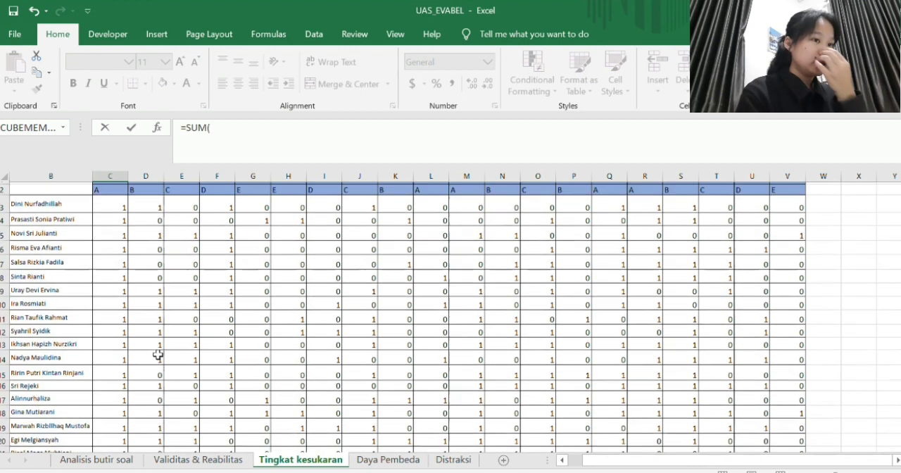
pyautogui.moveTo(111, 213); pyautogui.dragTo(107, 339)
pyautogui.moveTo(105, 407)
pyautogui.mouseDown()
pyautogui.moveTo(111, 443)
pyautogui.moveTo(119, 410)
pyautogui.moveTo(120, 444)
pyautogui.moveTo(116, 396)
pyautogui.moveTo(113, 416)
pyautogui.moveTo(112, 405)
pyautogui.mouseUp()
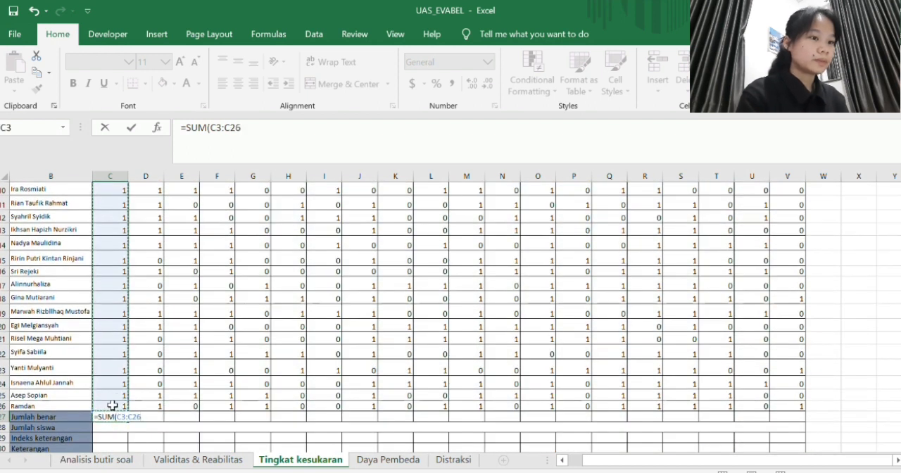
pyautogui.press('Return')
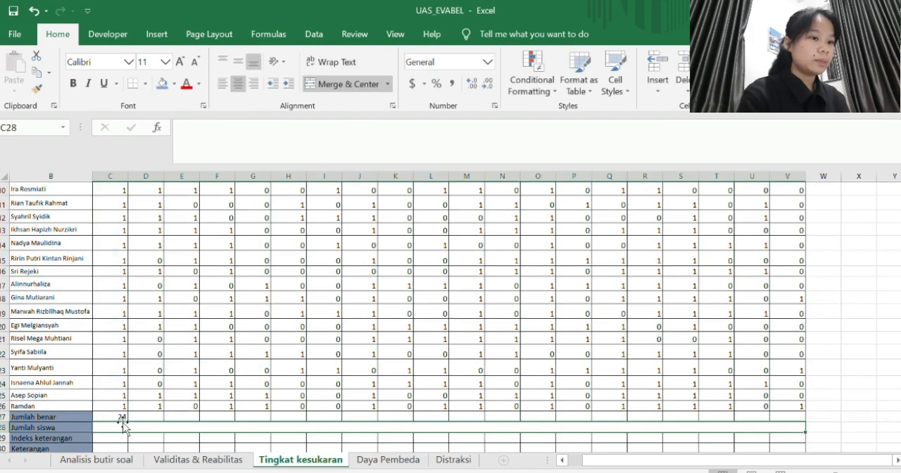
pyautogui.click(121, 418)
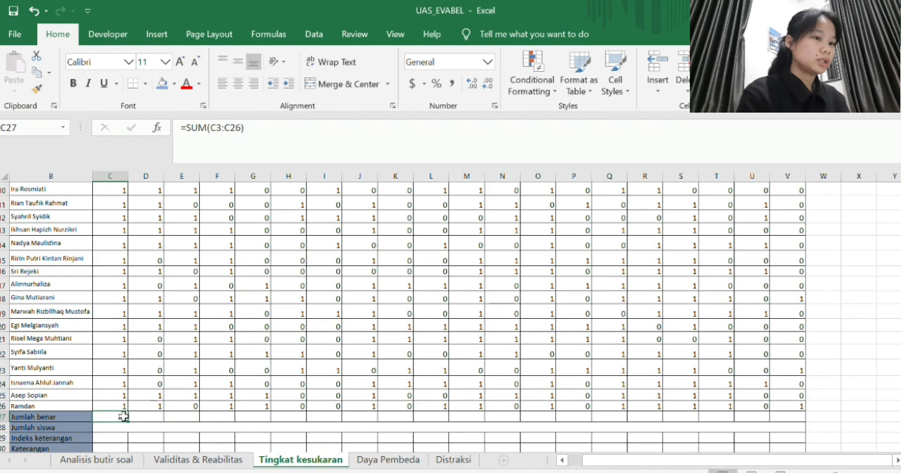
pyautogui.moveTo(127, 416); pyautogui.dragTo(793, 417)
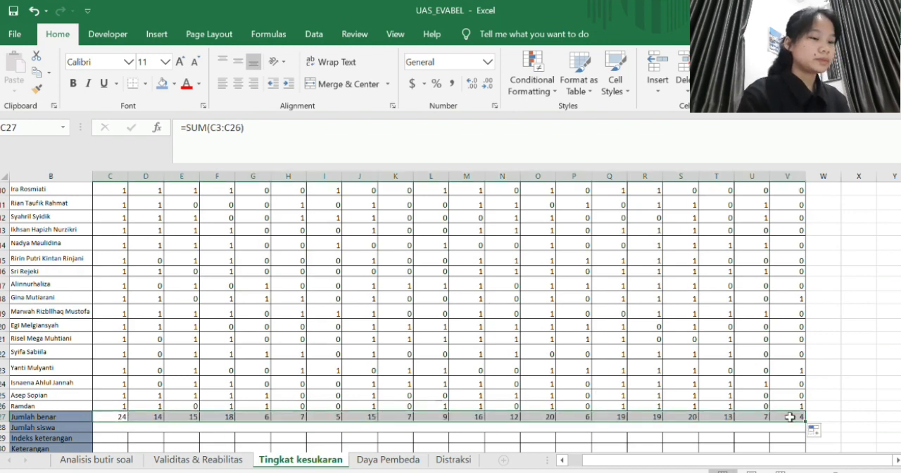
# - Enter the number of students in the merged Jumlah siswa cell C28 as a reference to A26
pyautogui.click(507, 426)
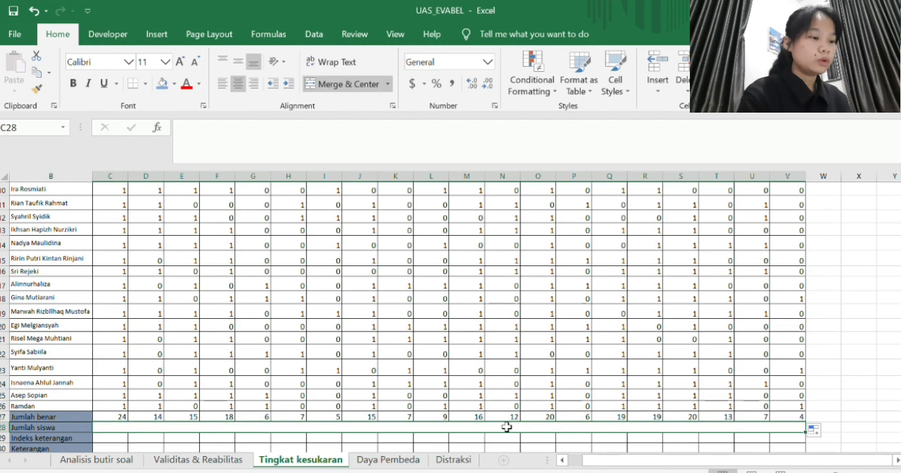
pyautogui.write('=')
pyautogui.hscroll(-1, 352, 416)
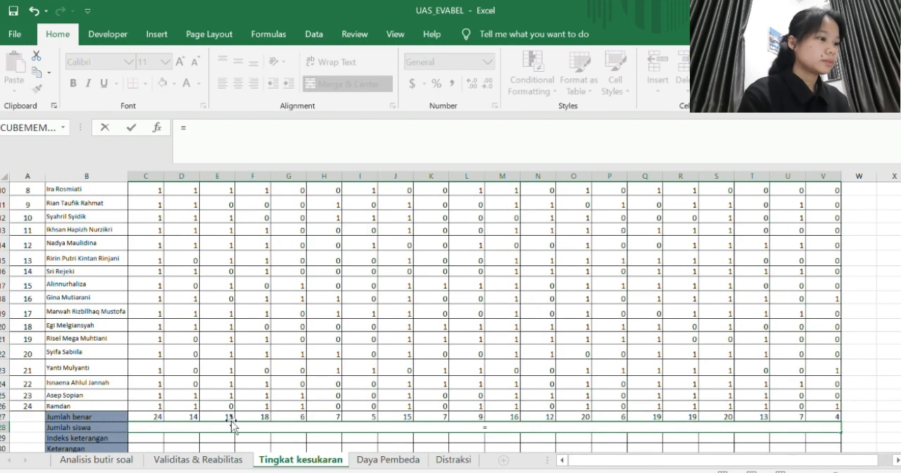
pyautogui.click(37, 405)
pyautogui.press('Return')
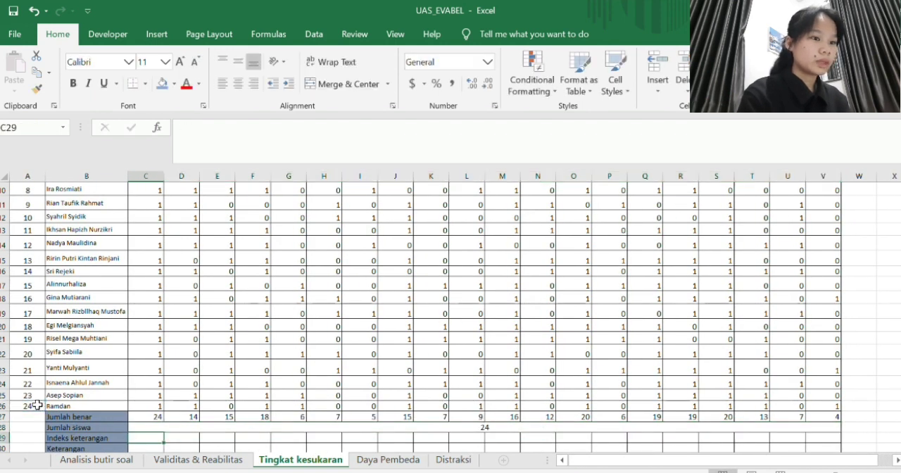
# - Enter =C27/$C$28 in C29 of the Indeks keterangan row, with an absolute reference to the student count
pyautogui.scroll(-2, 199, 417)
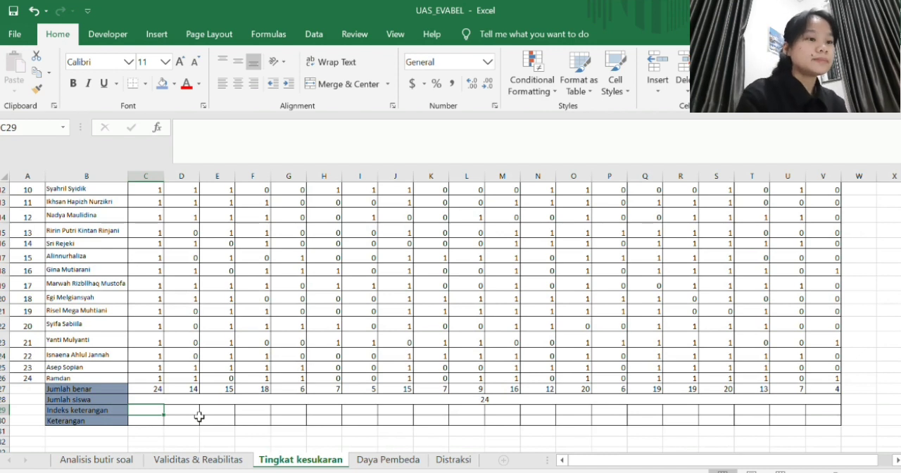
pyautogui.write('=')
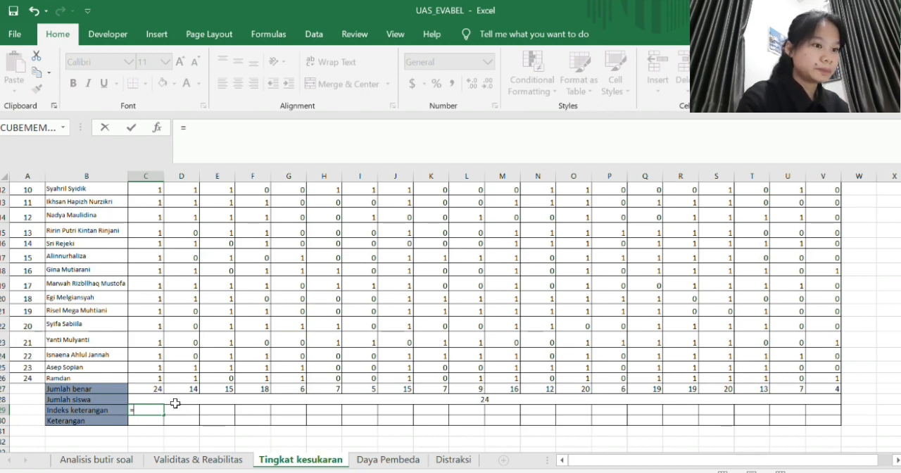
pyautogui.click(157, 391)
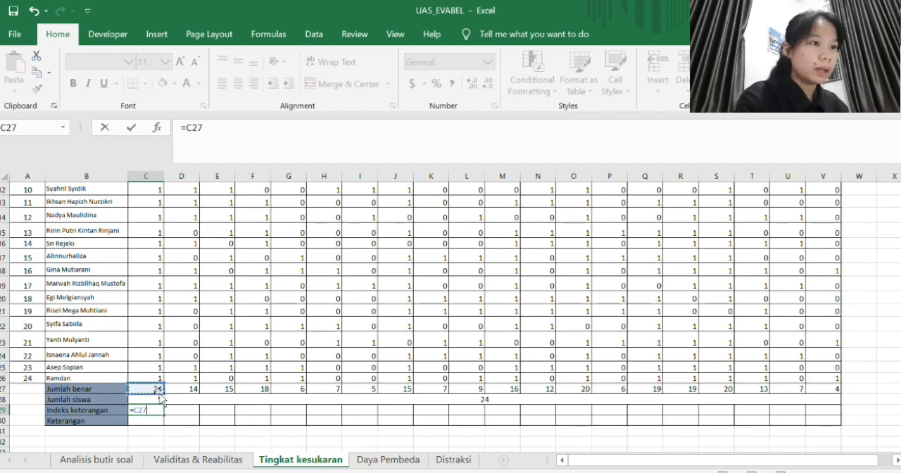
pyautogui.write('/')
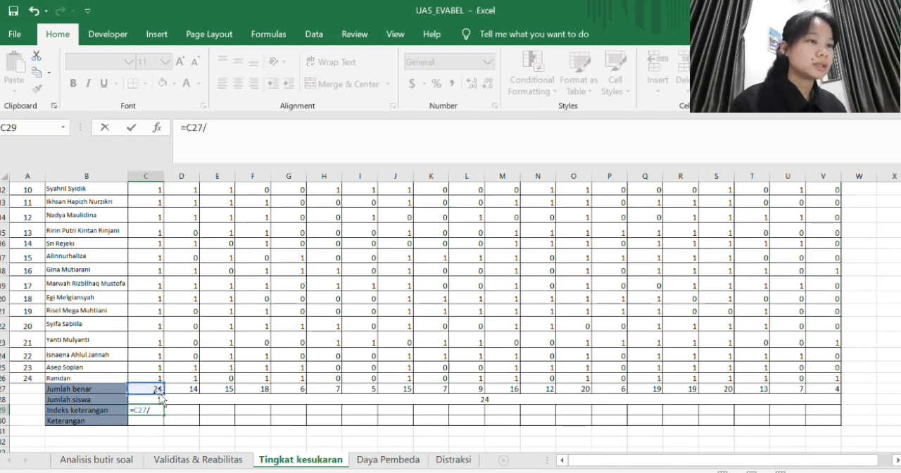
pyautogui.click(158, 400)
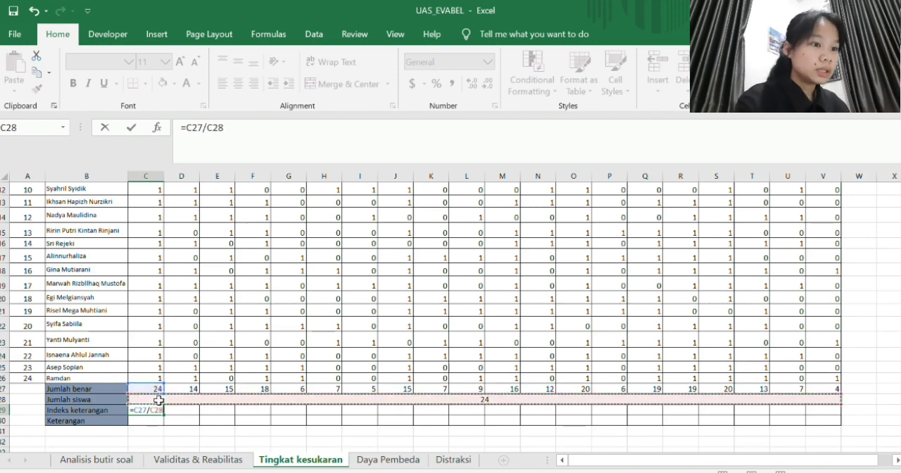
pyautogui.click(208, 128)
pyautogui.write('$C$')
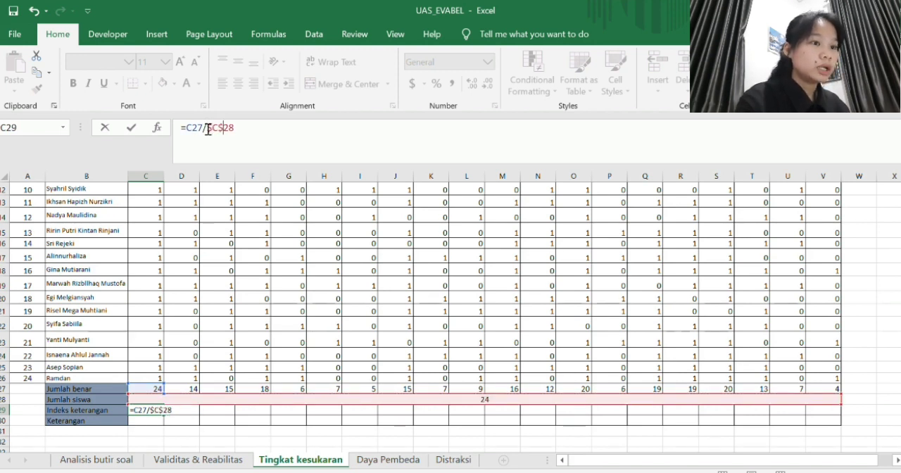
pyautogui.press('Return')
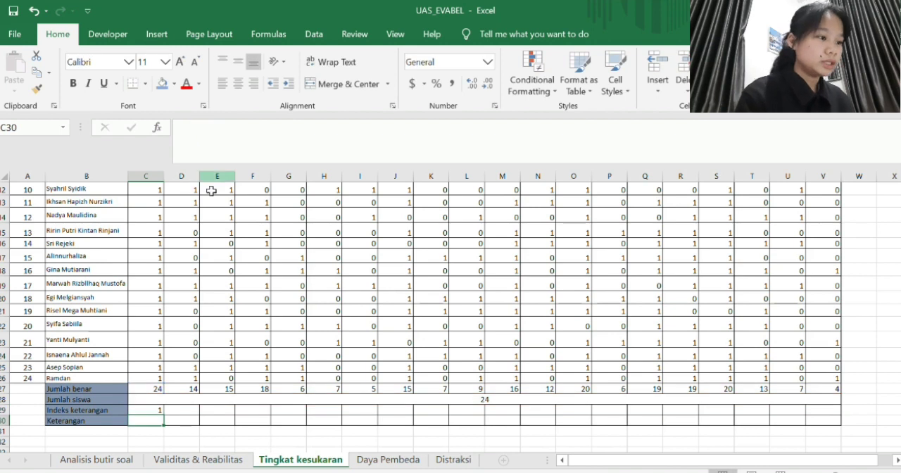
# - Fill the Indeks keterangan formula from C29 across to V29 and format the row as numbers with two decimal places
pyautogui.click(152, 411)
pyautogui.moveTo(163, 418); pyautogui.dragTo(823, 418)
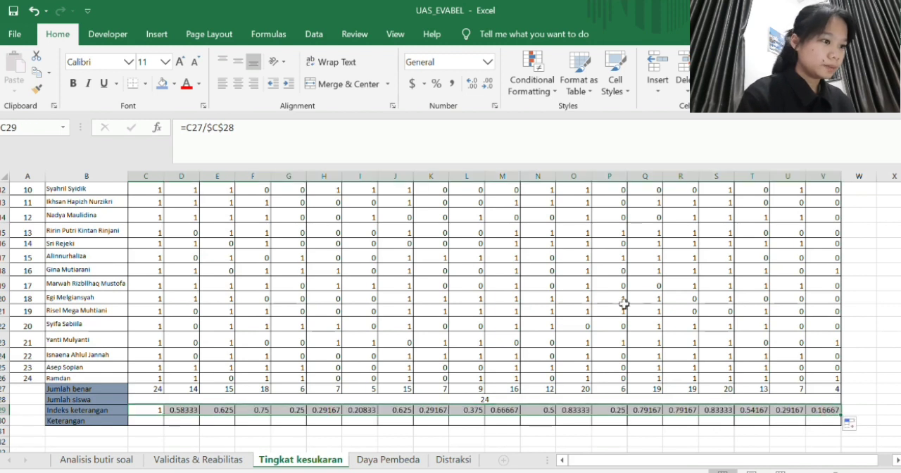
pyautogui.click(486, 85)
pyautogui.click(486, 84)
pyautogui.click(486, 84)
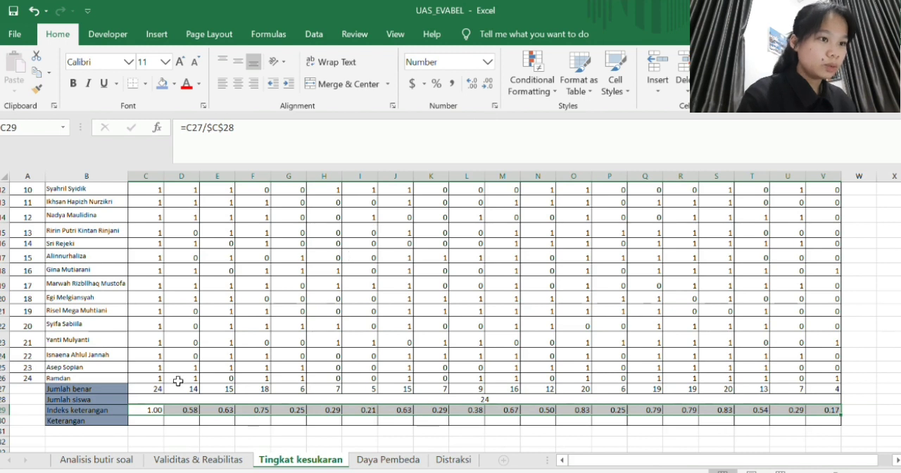
# - Enter the Keterangan ratings of the first four questions in C30:F30 as mudah, sedang, sedang and mudah
pyautogui.scroll(-3, 178, 380)
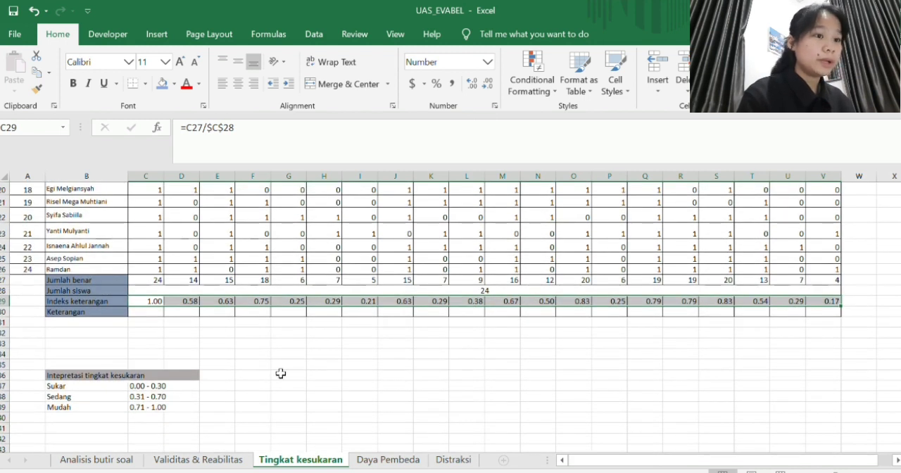
pyautogui.click(151, 320)
pyautogui.click(152, 310)
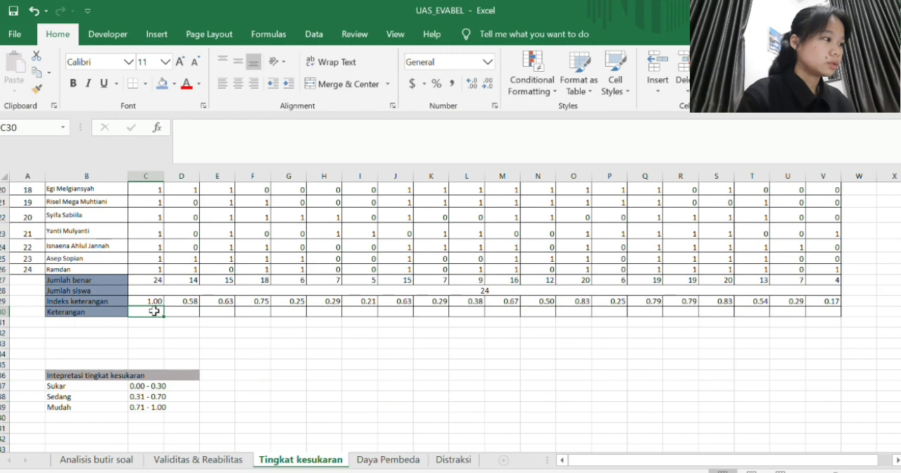
pyautogui.write('mudah')
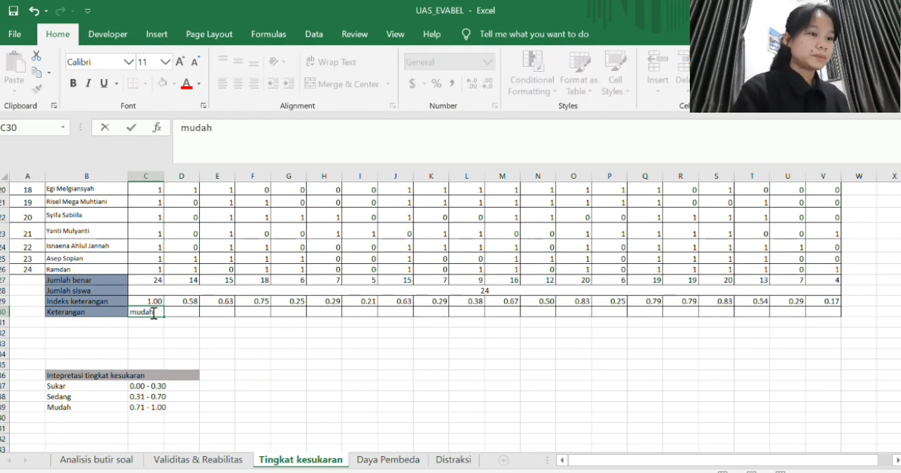
pyautogui.press('Tab')
pyautogui.write('s')
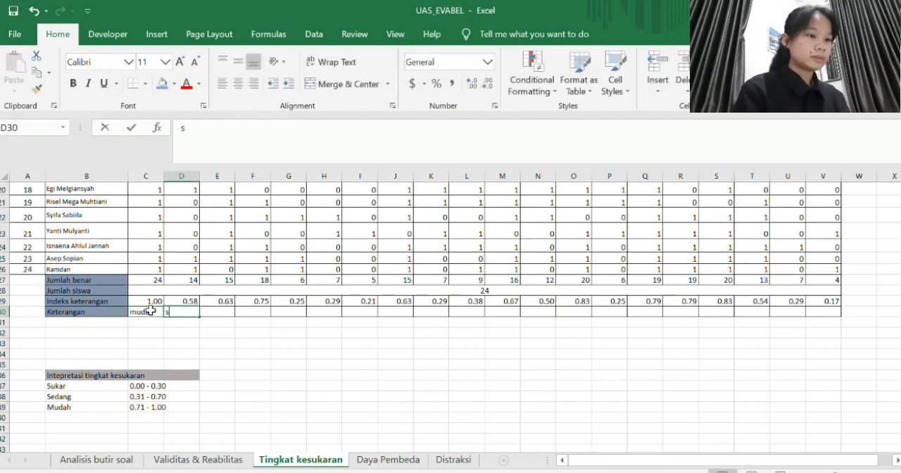
pyautogui.write('edang')
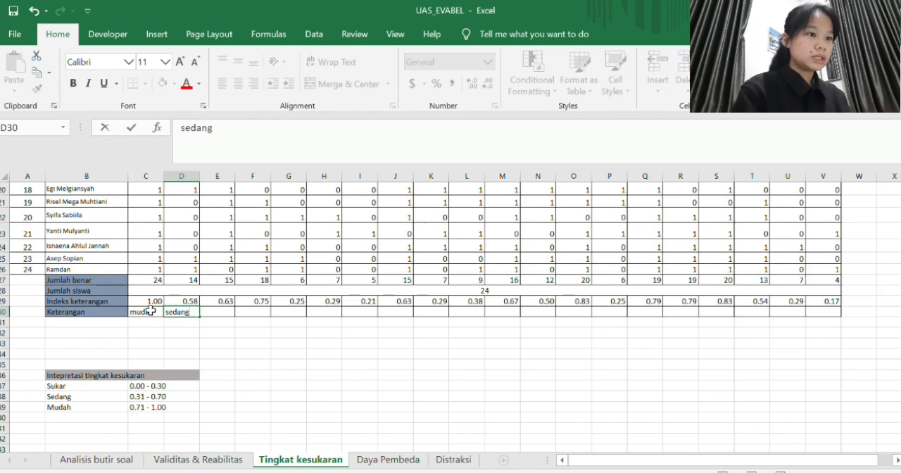
pyautogui.press('Tab')
pyautogui.write('sedang')
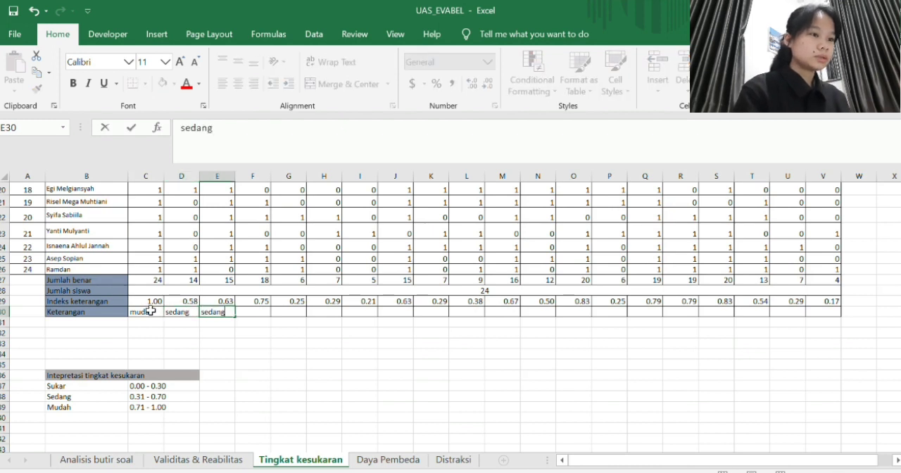
pyautogui.press('Tab')
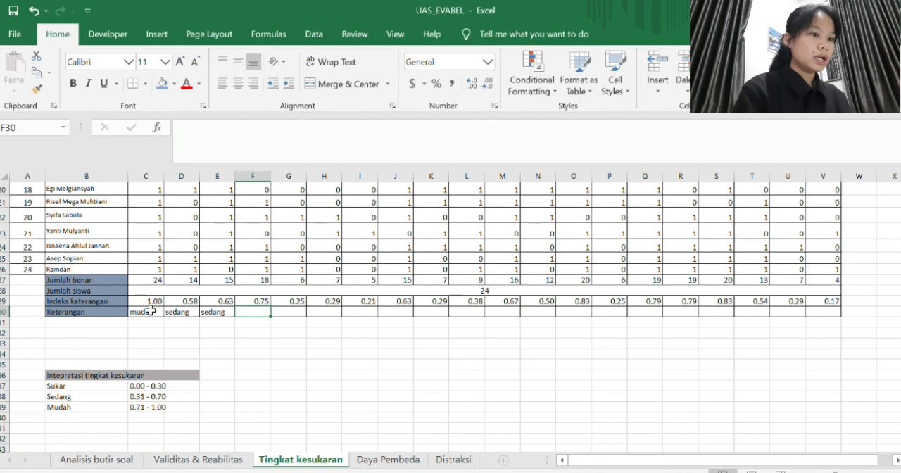
pyautogui.write('mudah')
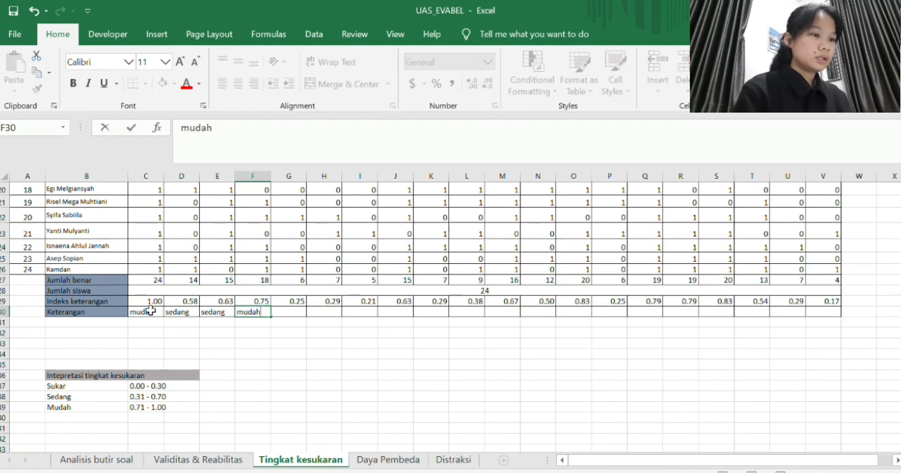
pyautogui.press('Tab')
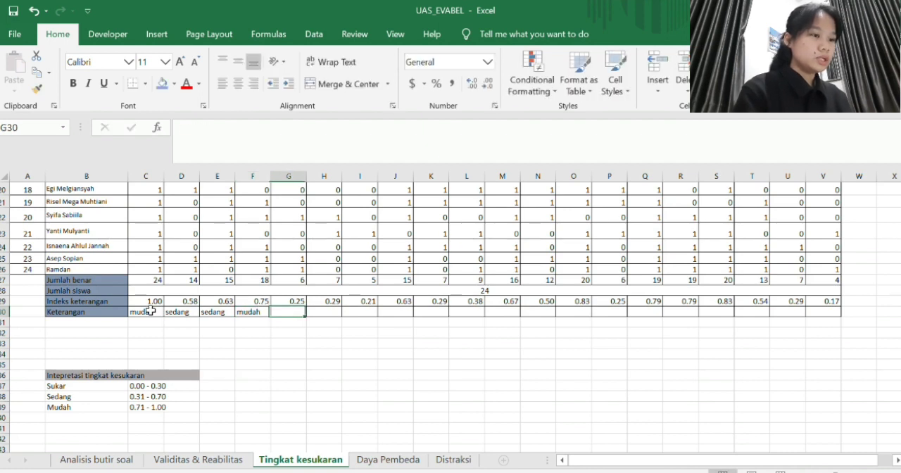
# - Rate questions 5 to 7 as sukar in cells G30, H30 and I30 of the Keterangan row
pyautogui.write('sukar')
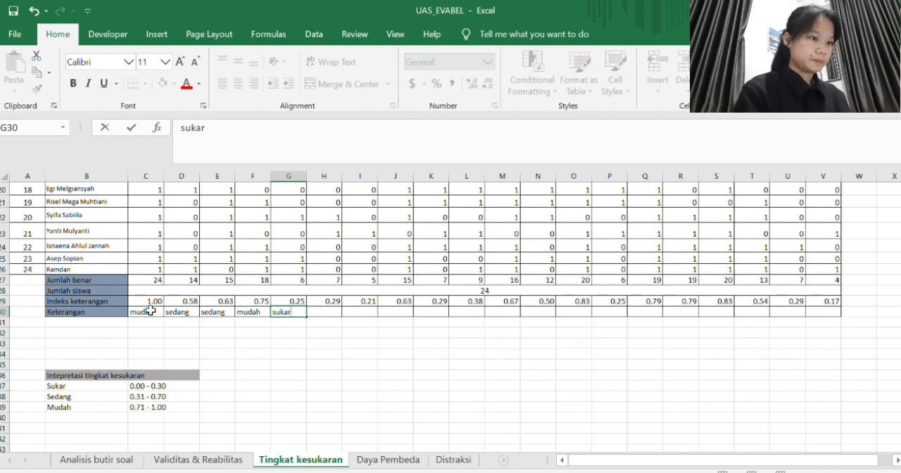
pyautogui.press('Tab')
pyautogui.write('sukar')
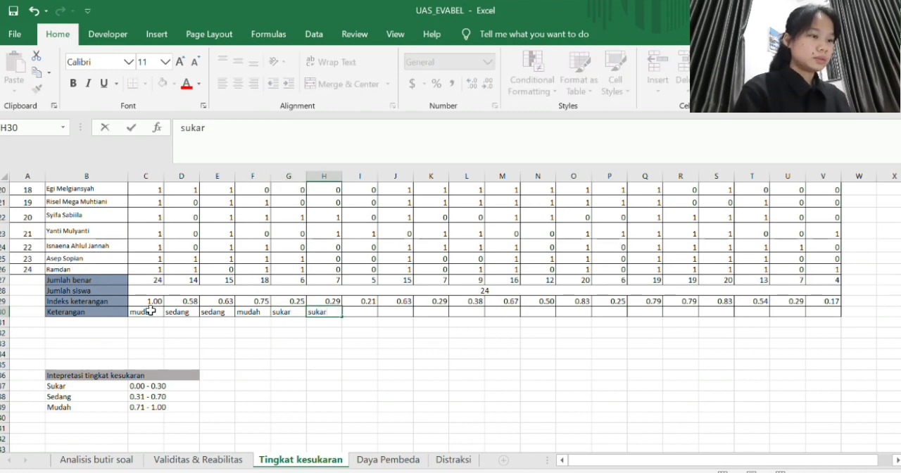
pyautogui.press('Tab')
pyautogui.write('sukar')
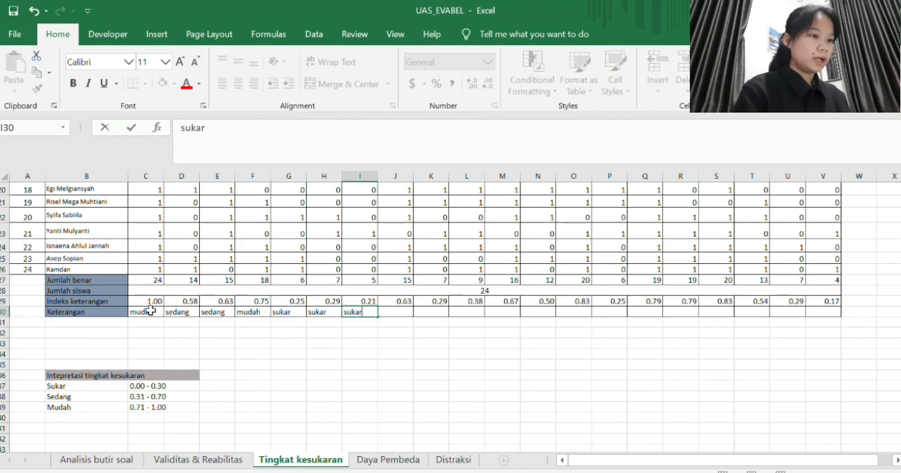
pyautogui.press('Tab')
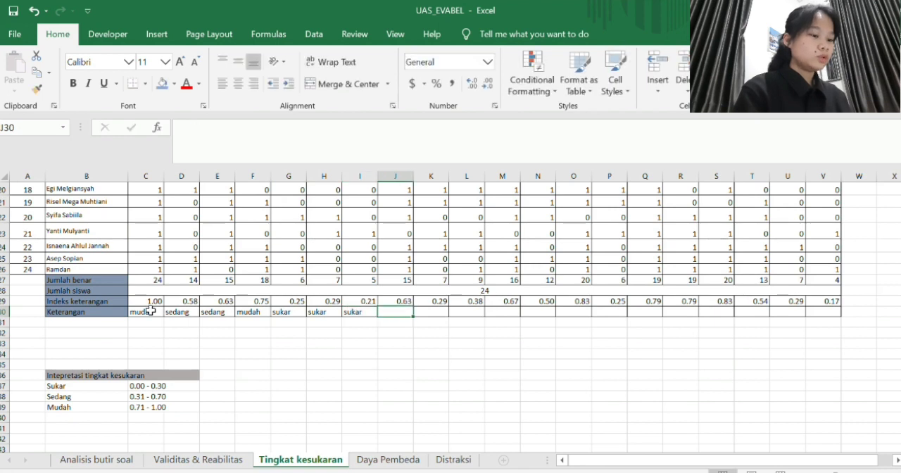
# - Enter the Keterangan ratings sedang, sukar, sedang and sedang in cells J30 to M30
pyautogui.write('sedang')
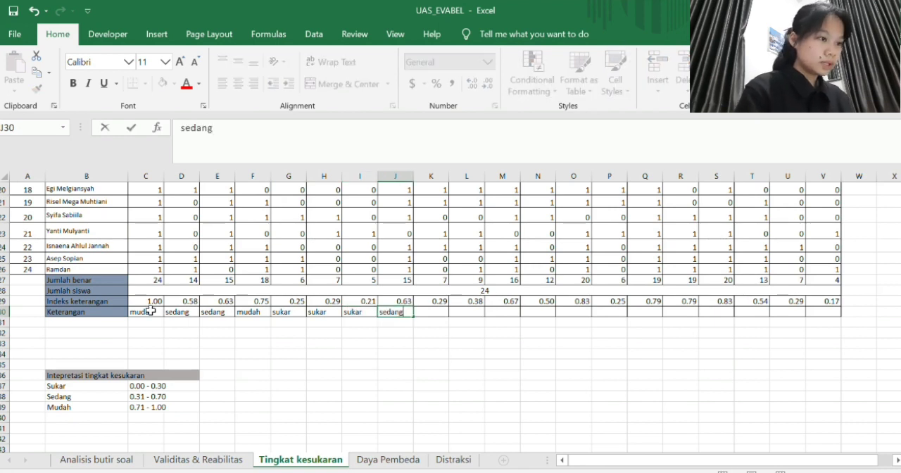
pyautogui.press('Tab')
pyautogui.write('sukar')
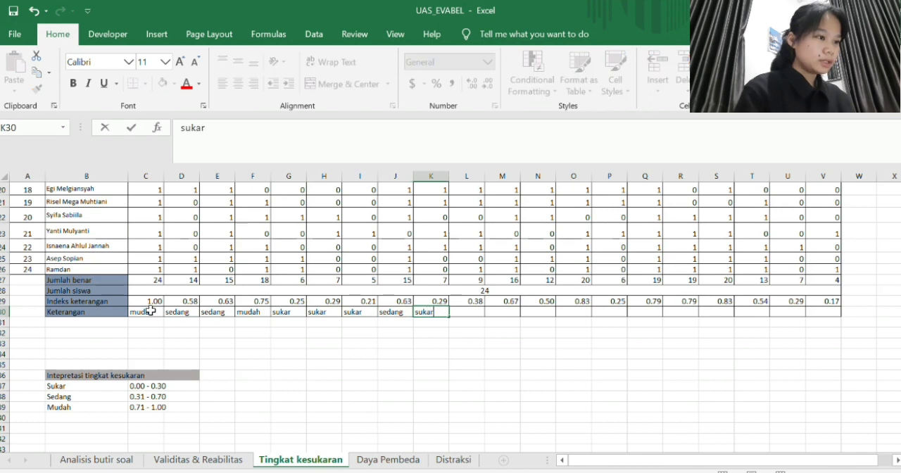
pyautogui.press('Tab')
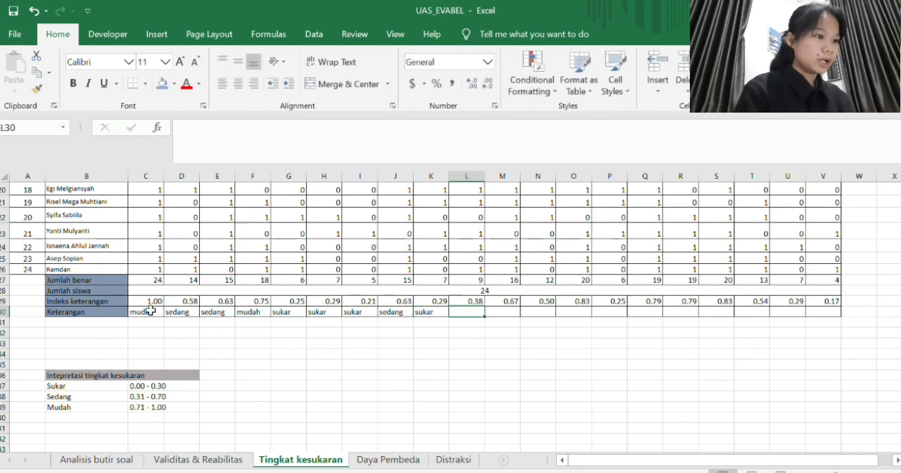
pyautogui.write('sedang')
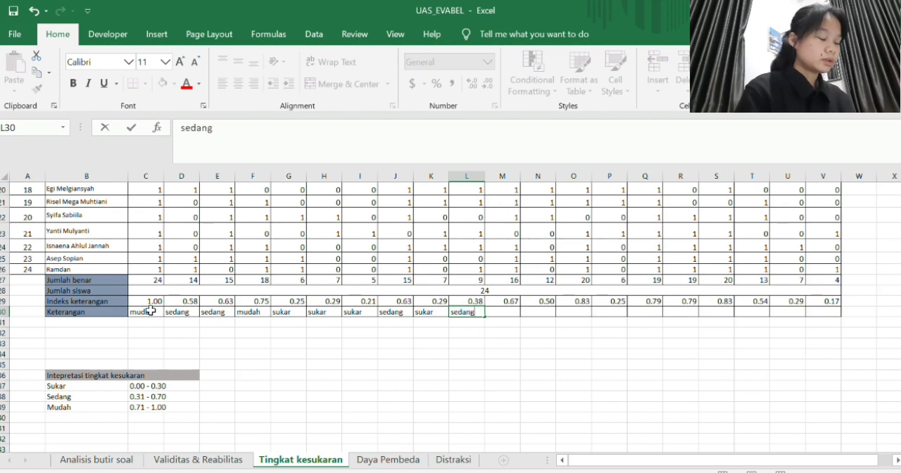
pyautogui.press('Tab')
pyautogui.write('sedang')
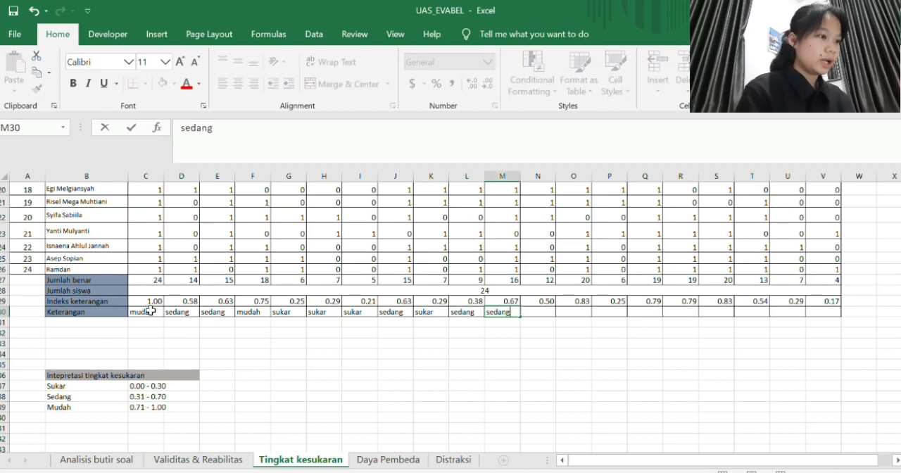
pyautogui.press('Tab')
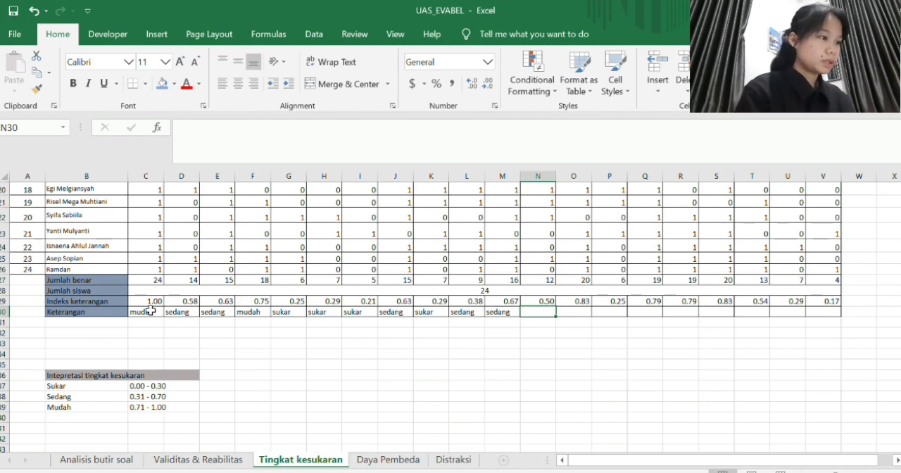
# - Enter sedang in N30, mudah in O30 and sukar in P30 of the Keterangan row
pyautogui.write('sedan')
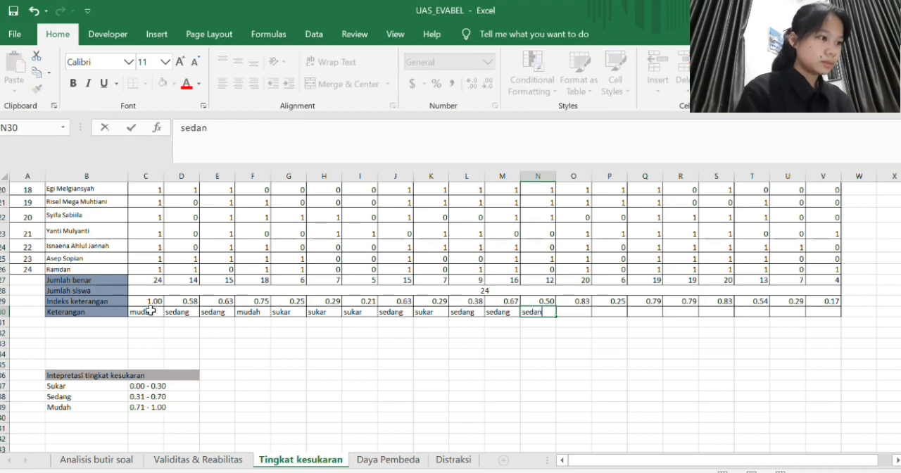
pyautogui.write('g')
pyautogui.press('Tab')
pyautogui.write('mudah')
pyautogui.press('Tab')
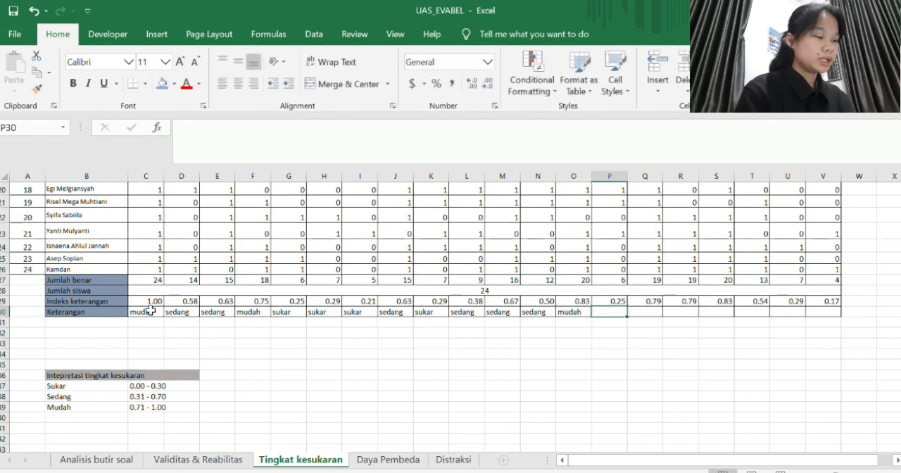
pyautogui.write('sukar')
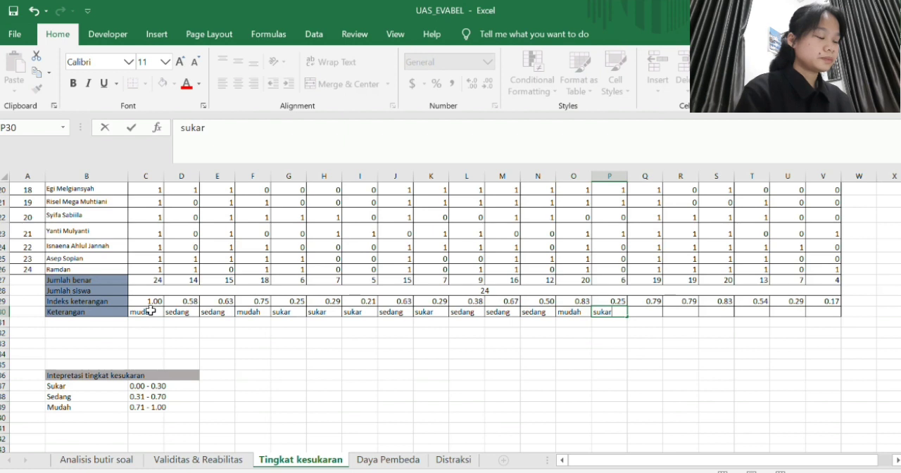
pyautogui.press('Tab')
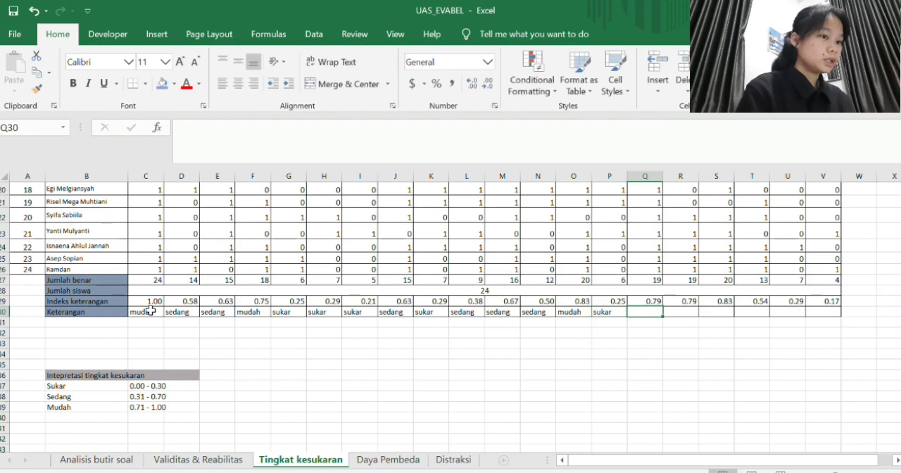
# - Enter mudah as the Keterangan rating in each of the cells Q30, R30 and S30
pyautogui.write('mudah')
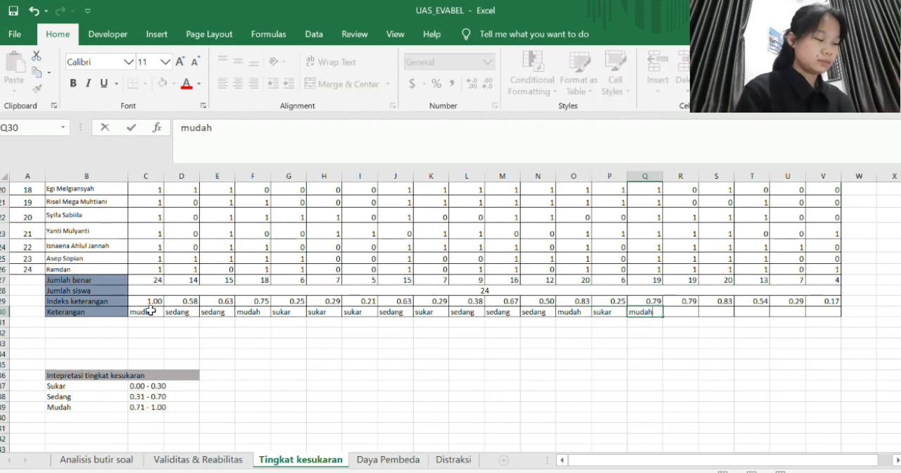
pyautogui.press('Tab')
pyautogui.write('muda')
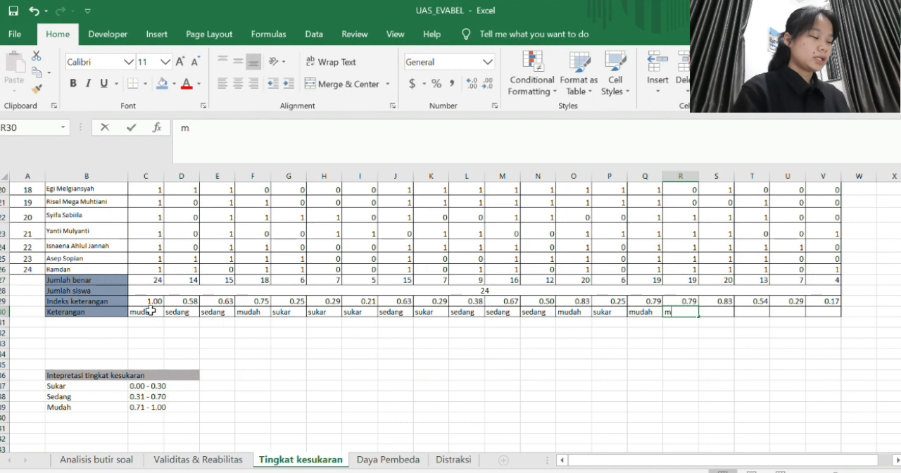
pyautogui.press('Tab')
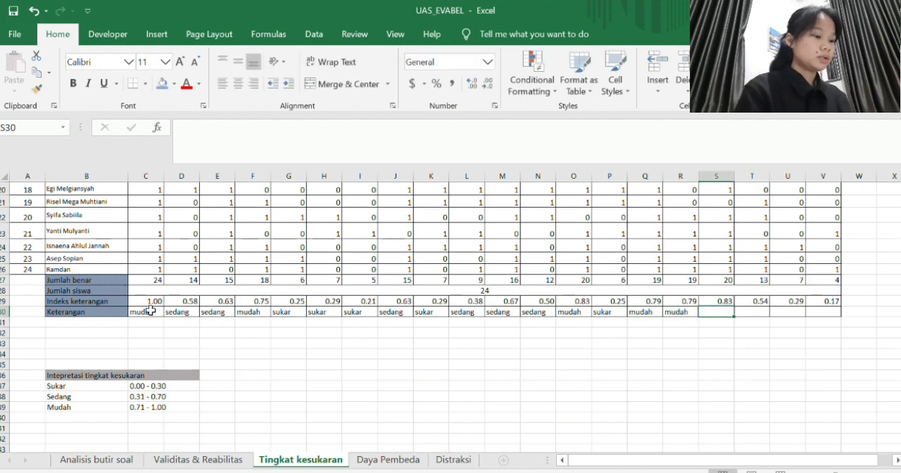
pyautogui.write('mudah')
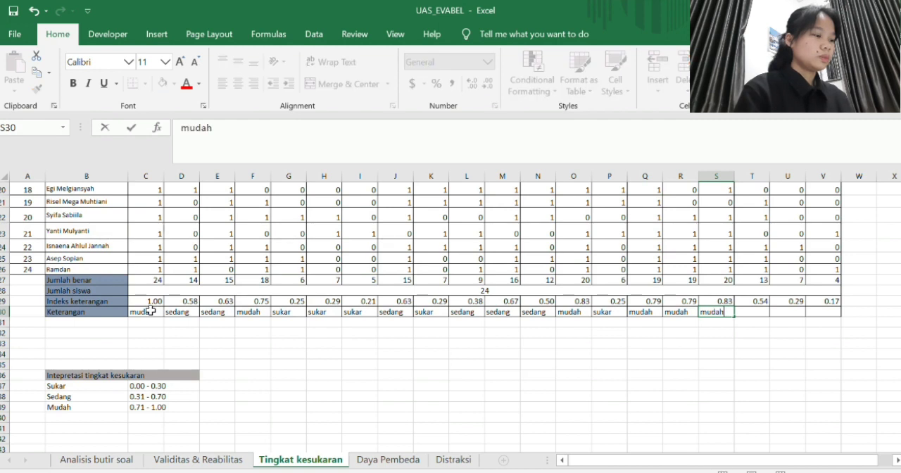
pyautogui.press('Tab')
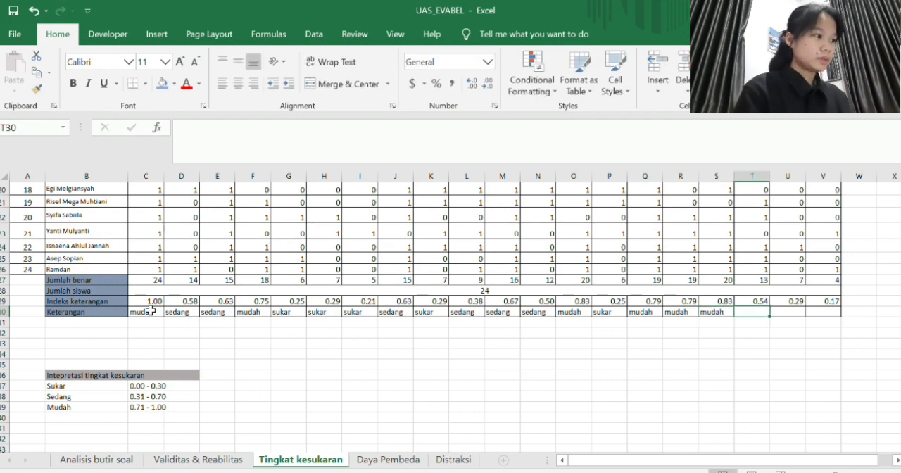
# - Complete the Keterangan row with sedang in T30 and sukar in both U30 and V30
pyautogui.write('sedang')
pyautogui.press('Tab')
pyautogui.write('s')
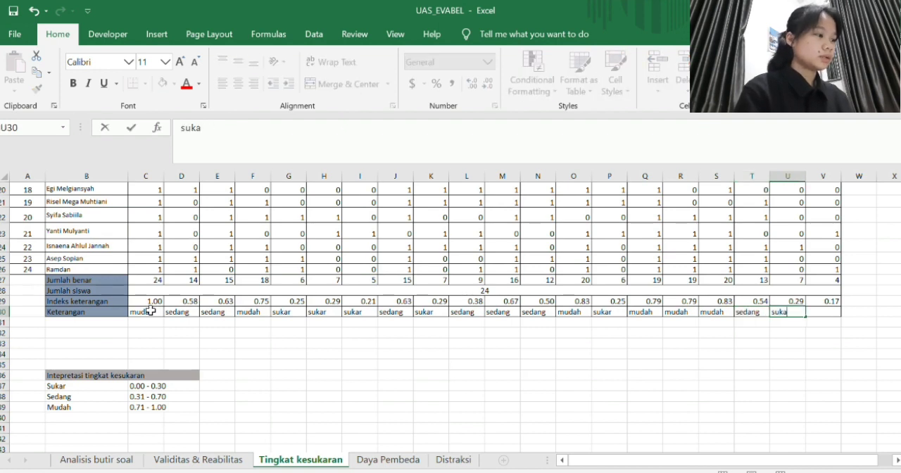
pyautogui.write('ukar')
pyautogui.press('Tab')
pyautogui.write('suk')
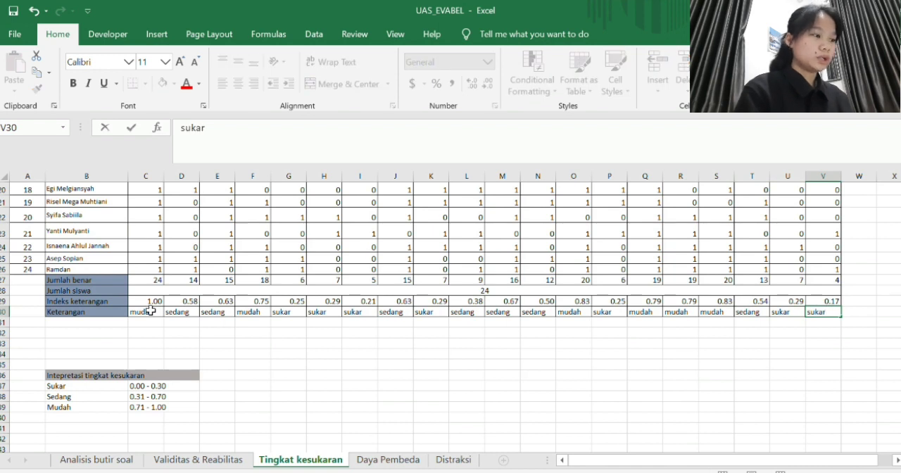
pyautogui.write('ar')
pyautogui.press('Return')
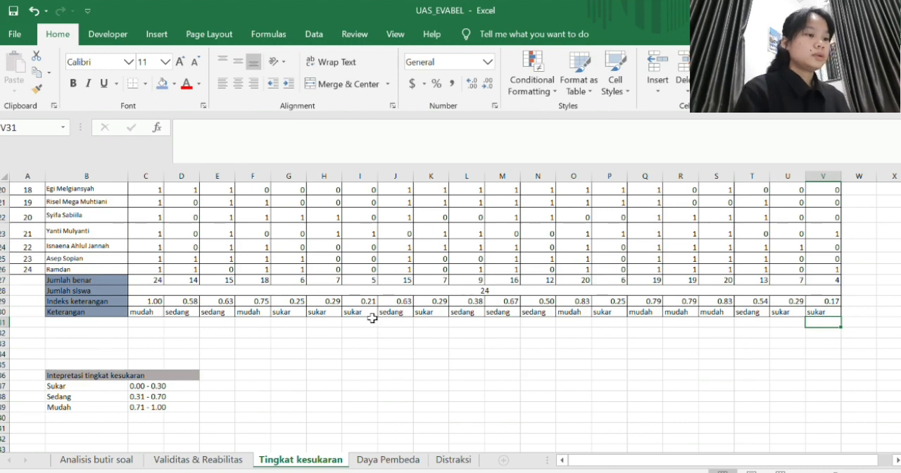
# - Look over the completed Tingkat kesukaran table and open the Daya Pembeda sheet
pyautogui.scroll(3, 372, 318)
pyautogui.scroll(2, 372, 317)
pyautogui.scroll(-5, 372, 318)
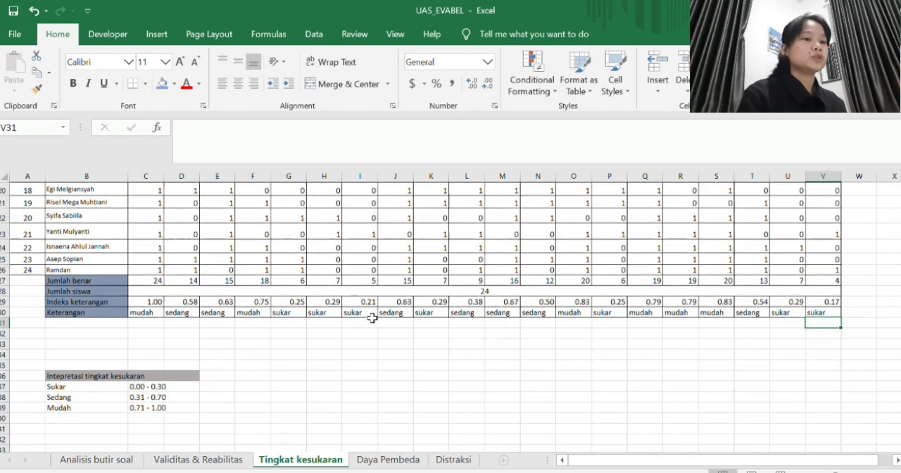
pyautogui.click(388, 458)
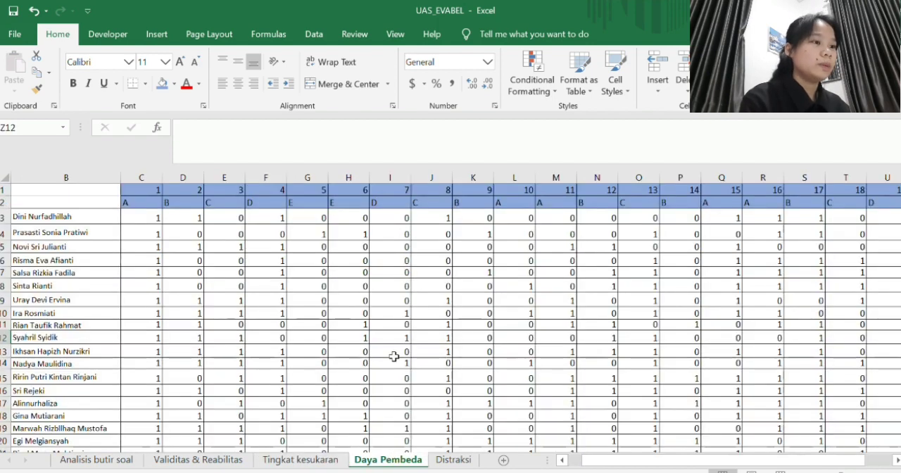
# - Calculate the Skor total in W3 with =SUM(C3:V3) and fill the formula down to W26
pyautogui.scroll(-1, 394, 357)
pyautogui.scroll(1, 394, 357)
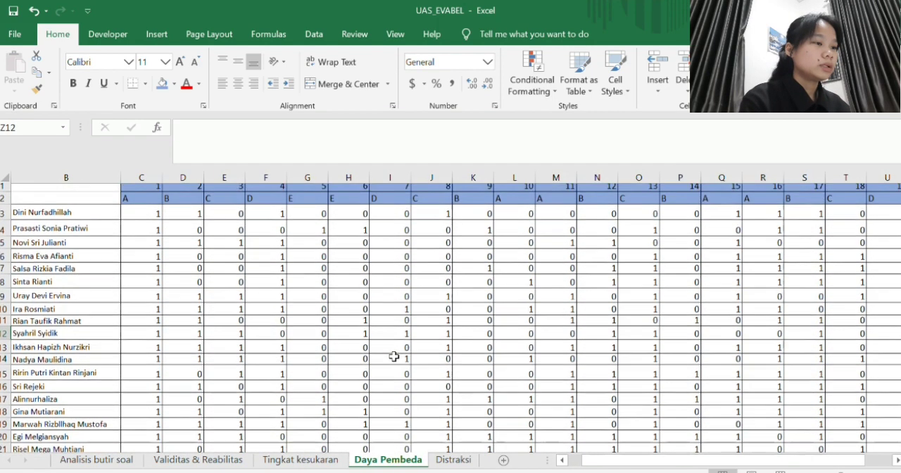
pyautogui.scroll(-4, 393, 357)
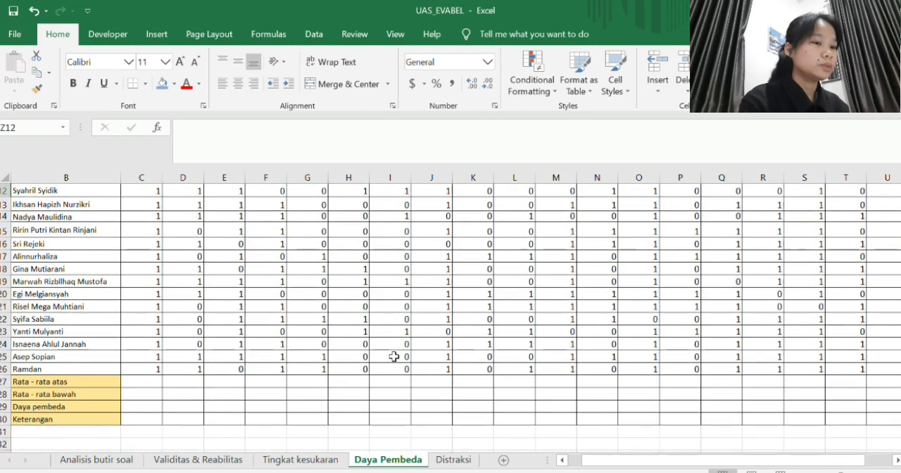
pyautogui.hscroll(2, 394, 357)
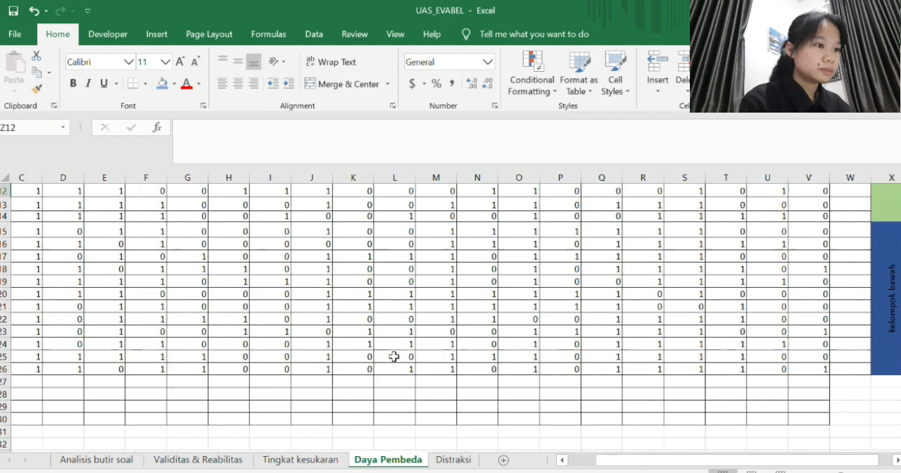
pyautogui.scroll(2, 394, 357)
pyautogui.scroll(2, 393, 357)
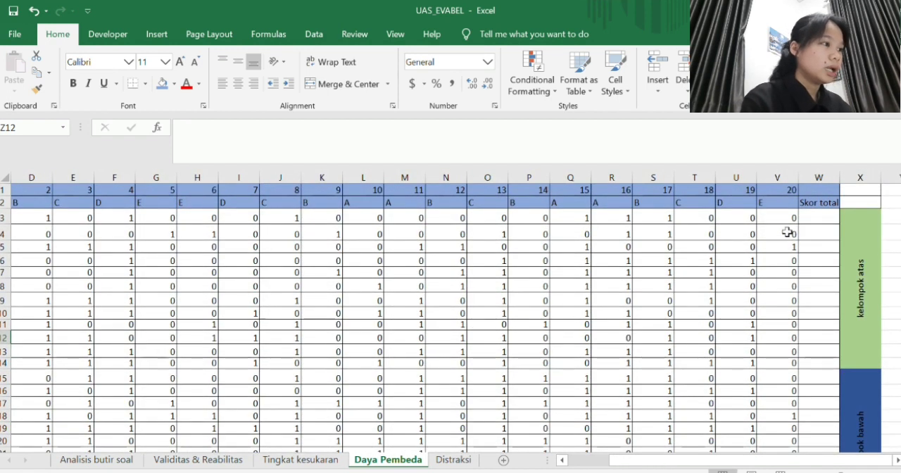
pyautogui.click(828, 215)
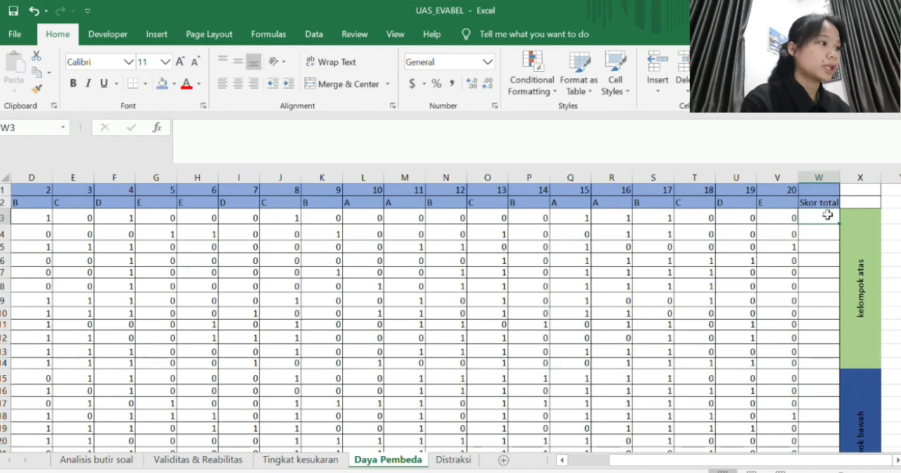
pyautogui.write('=sum')
pyautogui.doubleClick(825, 229)
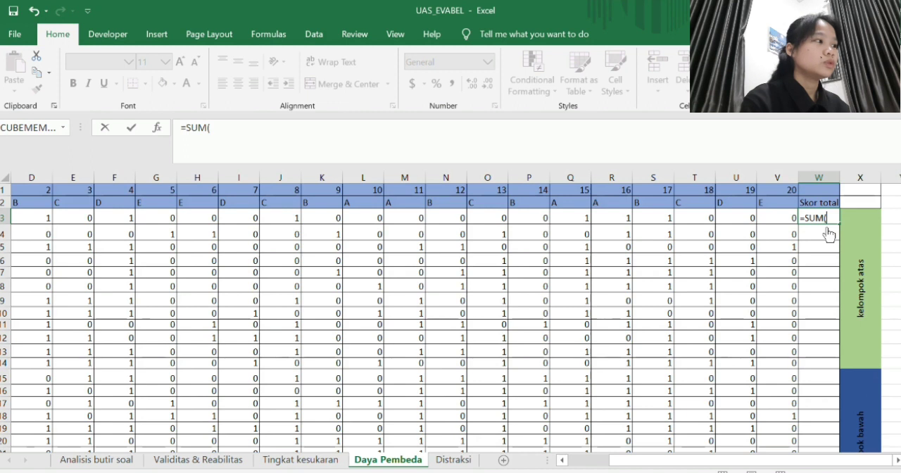
pyautogui.hscroll(-3, 258, 186)
pyautogui.moveTo(181, 215); pyautogui.dragTo(740, 221)
pyautogui.press('Return')
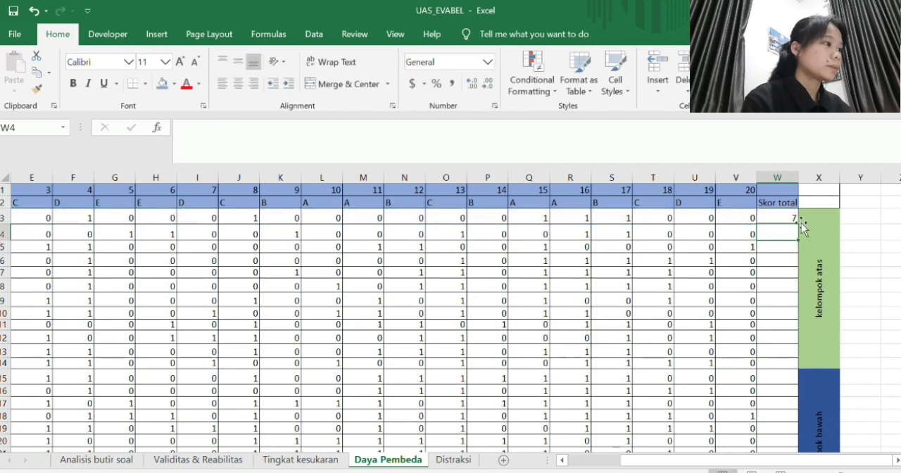
pyautogui.click(772, 215)
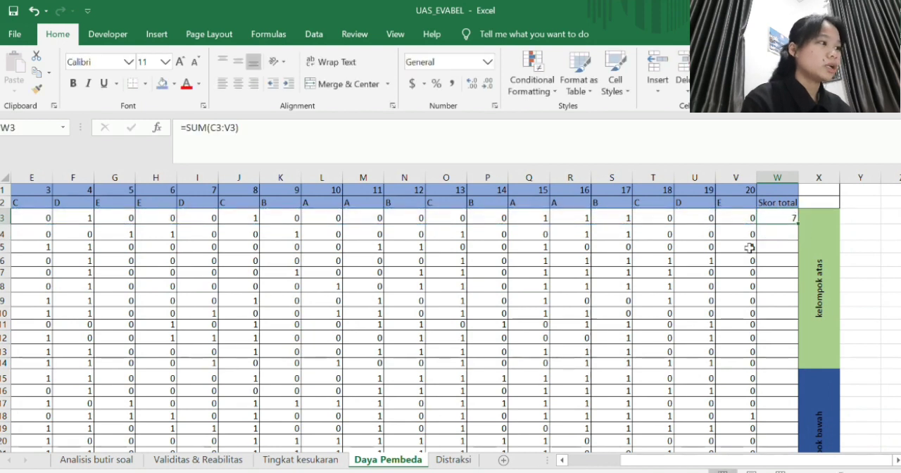
pyautogui.moveTo(798, 223); pyautogui.dragTo(778, 398)
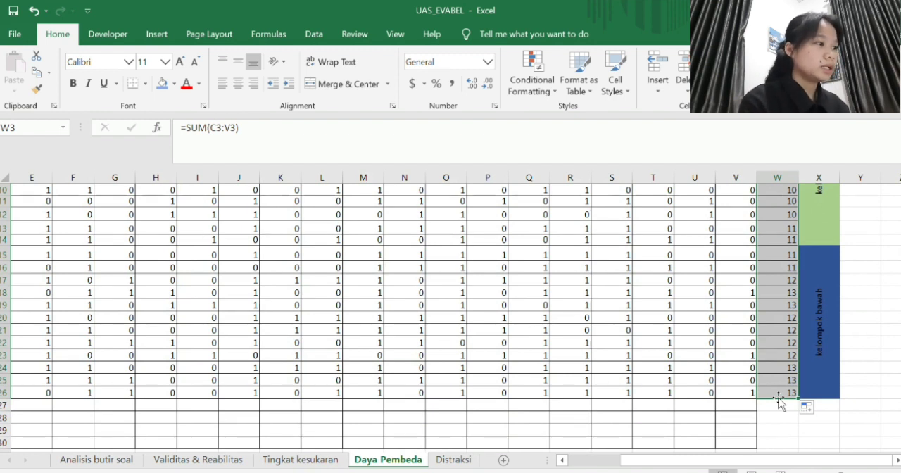
# - Turn on filtering for the score table B2:W26, using row 2 as its header row
pyautogui.hscroll(-2, 746, 357)
pyautogui.scroll(1, 748, 357)
pyautogui.hscroll(-2, 746, 359)
pyautogui.scroll(3, 745, 360)
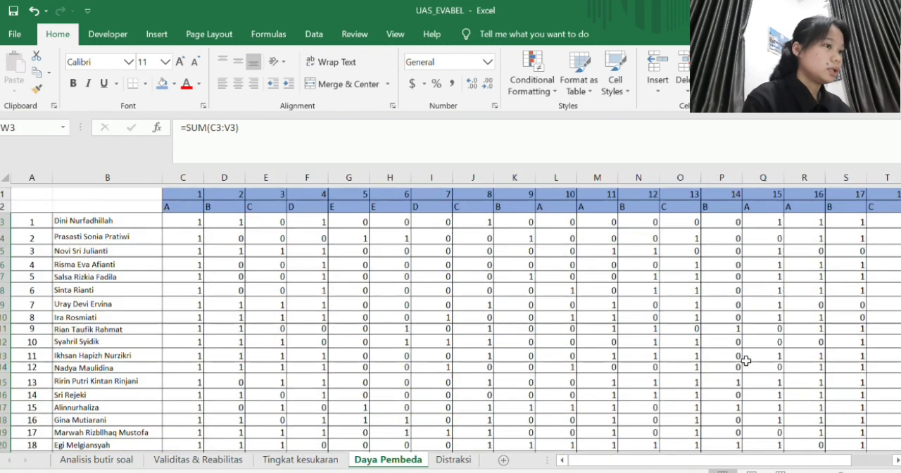
pyautogui.hscroll(1, 822, 233)
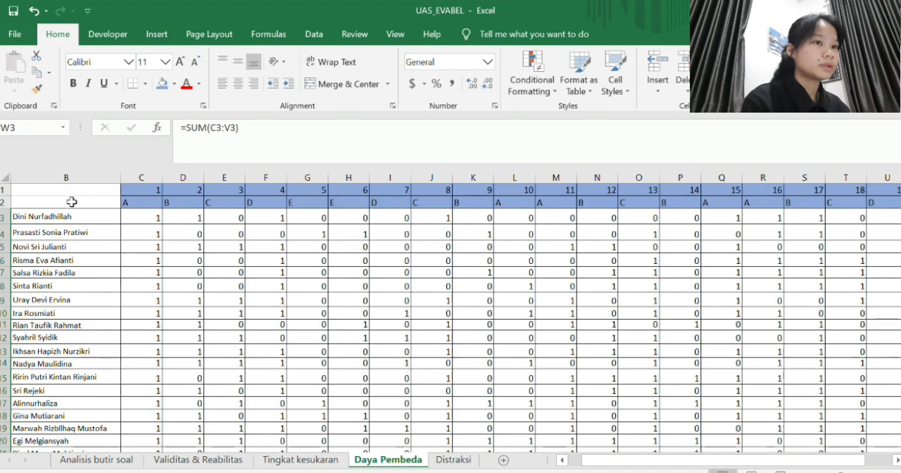
pyautogui.moveTo(71, 202); pyautogui.dragTo(808, 381)
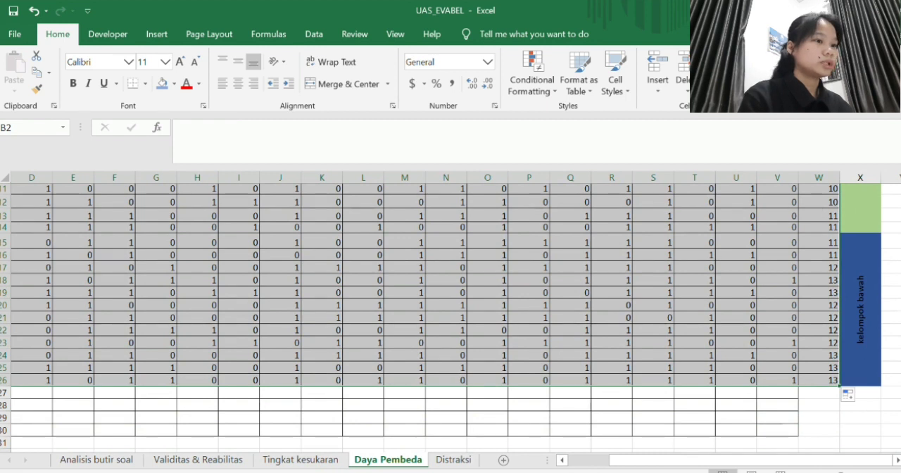
pyautogui.click(835, 159)
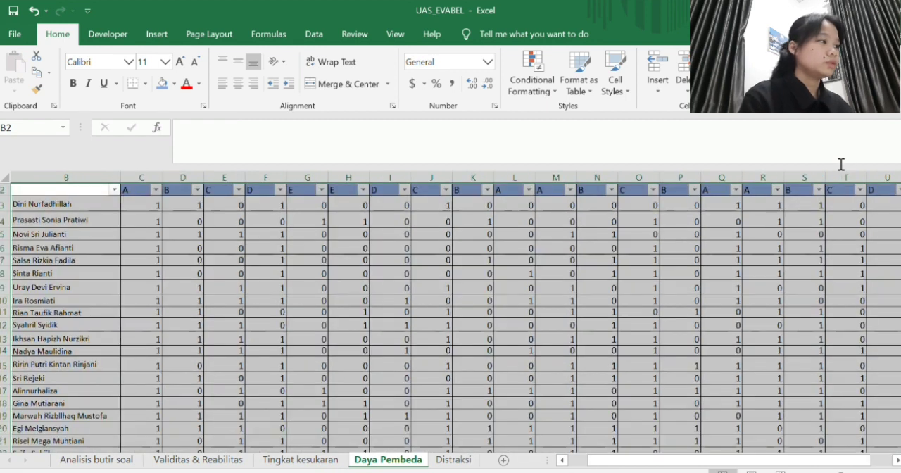
# - Sort the score table by Skor total from largest to smallest and remove the filter
pyautogui.hscroll(3, 848, 243)
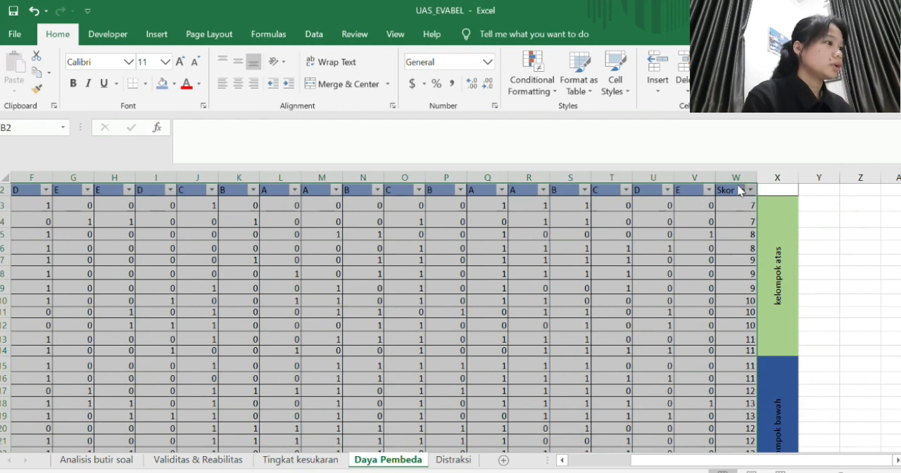
pyautogui.click(671, 204)
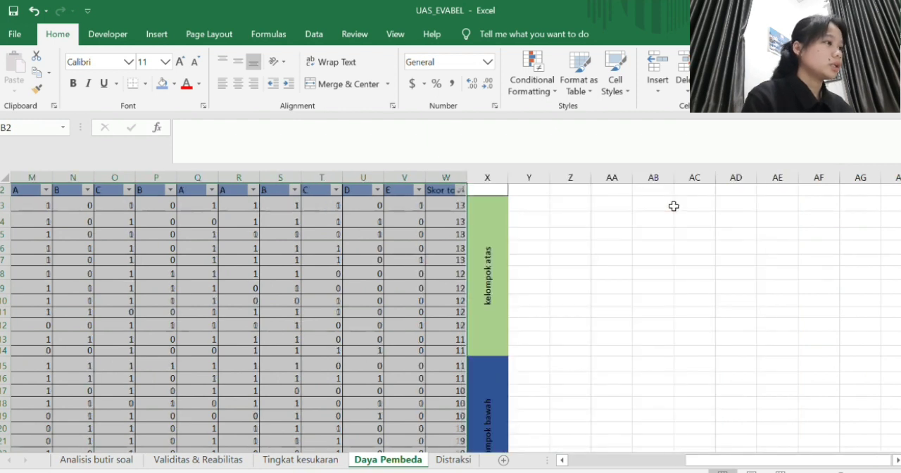
pyautogui.hscroll(-10, 588, 228)
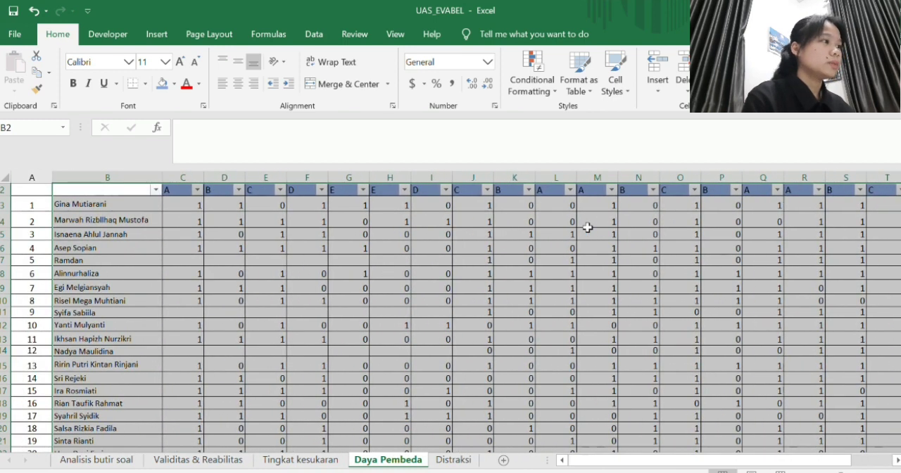
pyautogui.hscroll(5, 577, 226)
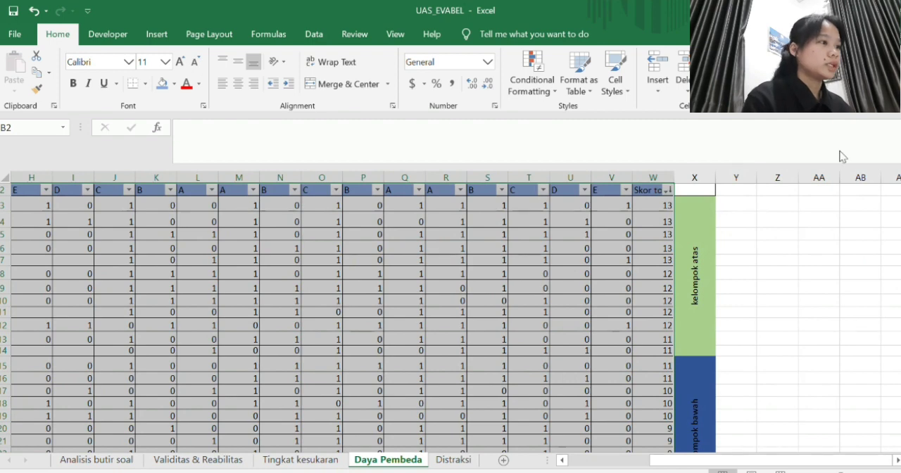
pyautogui.hotkey('ctrl', 'shift', 'l')
pyautogui.hscroll(-5, 703, 250)
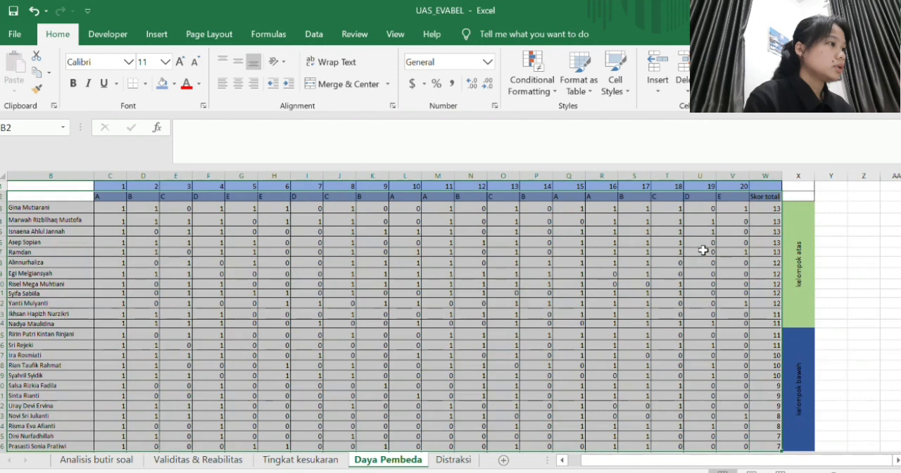
pyautogui.click(824, 283)
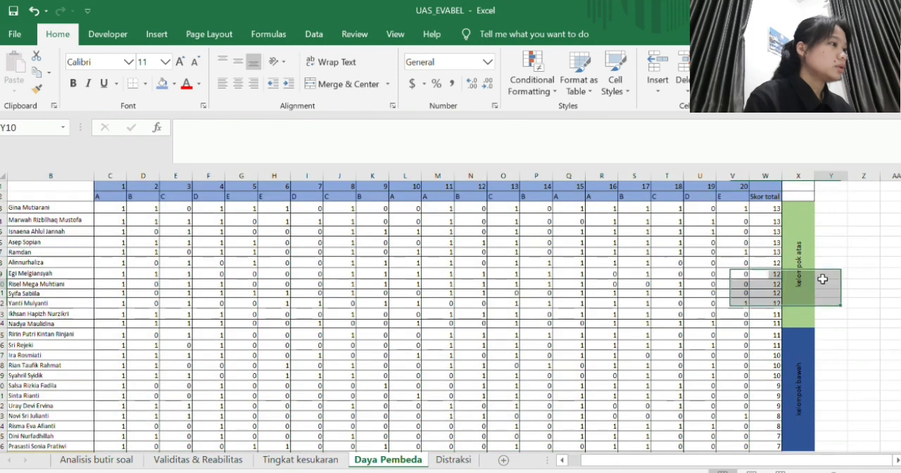
# - Enter =AVERAGE(C3:C14) in C27 as the Rata - rata atas of question 1
pyautogui.hscroll(-1, 590, 294)
pyautogui.scroll(-3, 591, 294)
pyautogui.scroll(1, 590, 294)
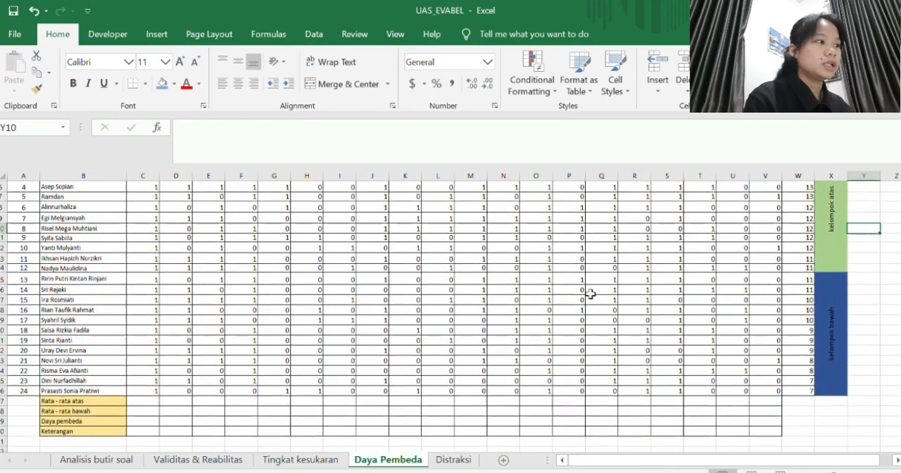
pyautogui.click(155, 401)
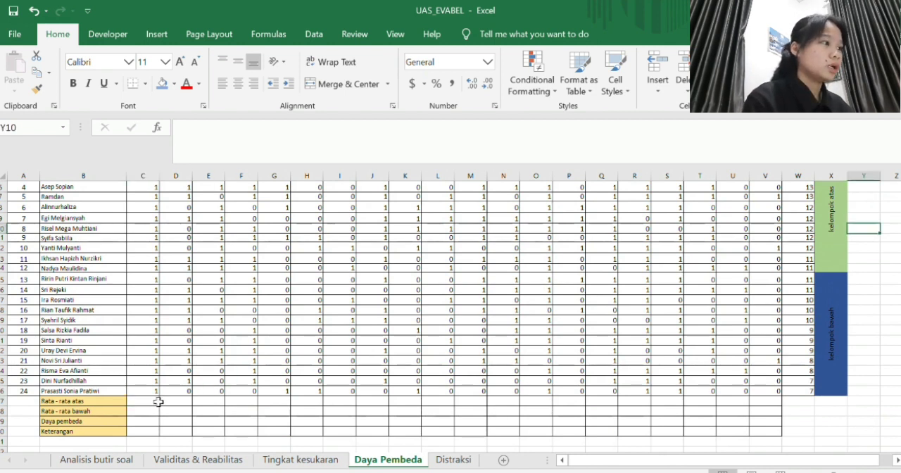
pyautogui.click(155, 401)
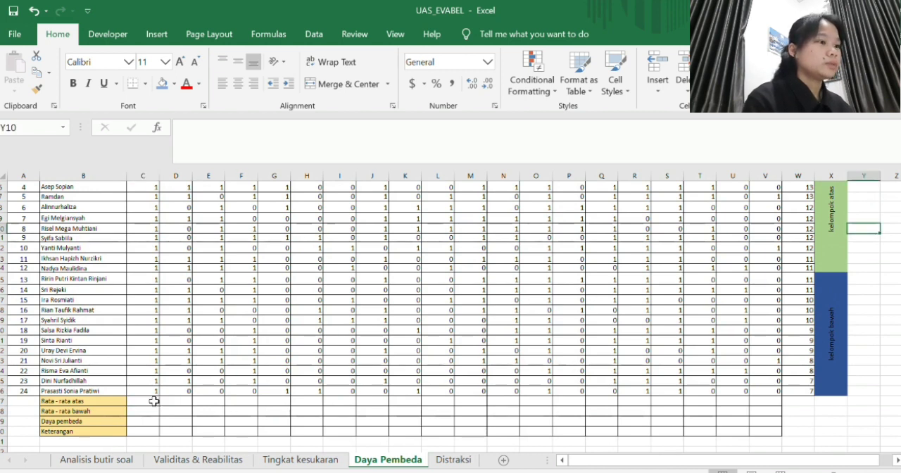
pyautogui.click(154, 401)
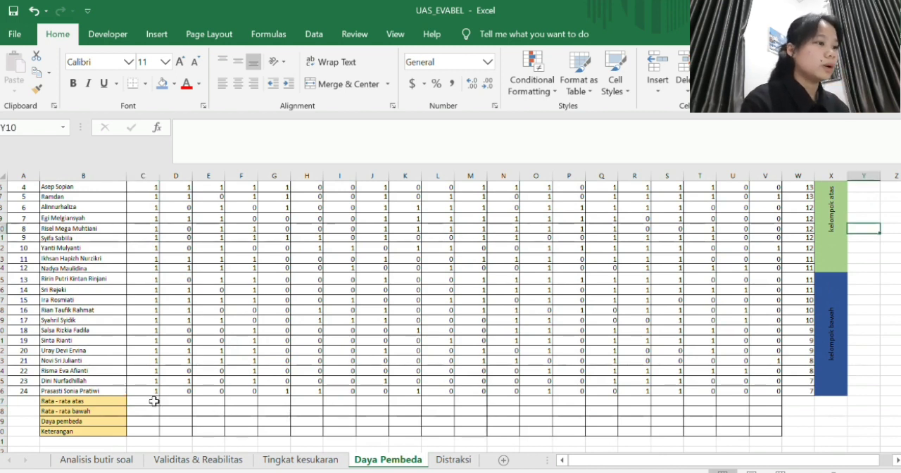
pyautogui.click(154, 402)
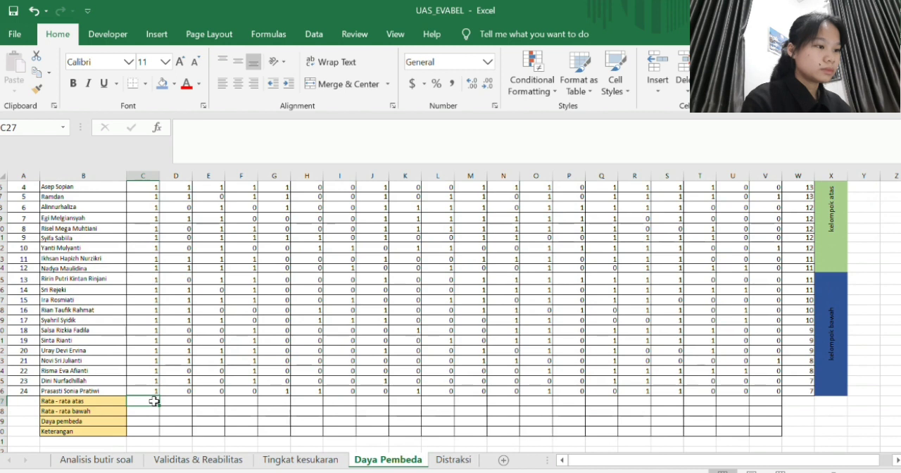
pyautogui.write('=ave')
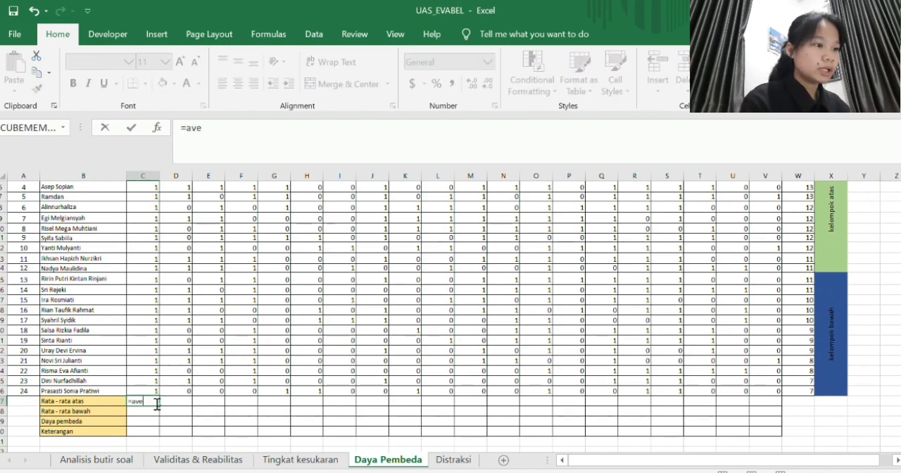
pyautogui.write('r')
pyautogui.press('Tab')
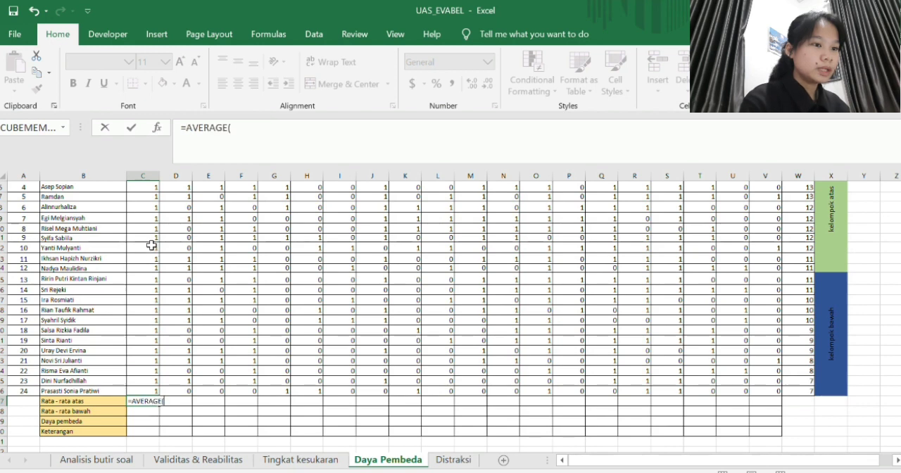
pyautogui.scroll(1, 151, 244)
pyautogui.scroll(3, 152, 243)
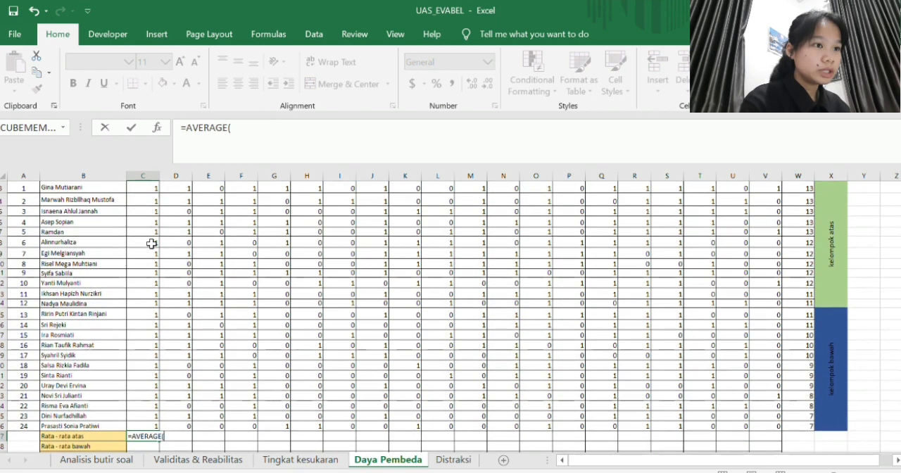
pyautogui.moveTo(147, 198); pyautogui.dragTo(145, 311)
pyautogui.press('Return')
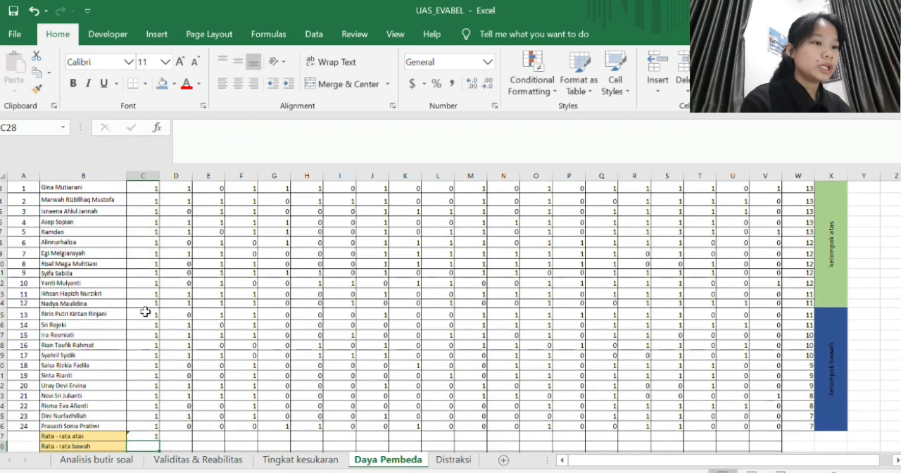
# - Fill the Rata - rata atas formula from C27 across to V27 and format the row to two decimal places
pyautogui.scroll(-2, 171, 321)
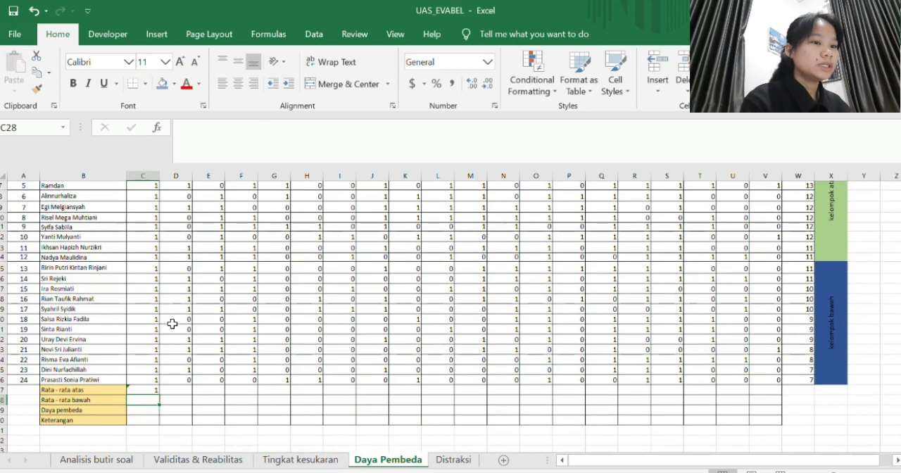
pyautogui.click(151, 388)
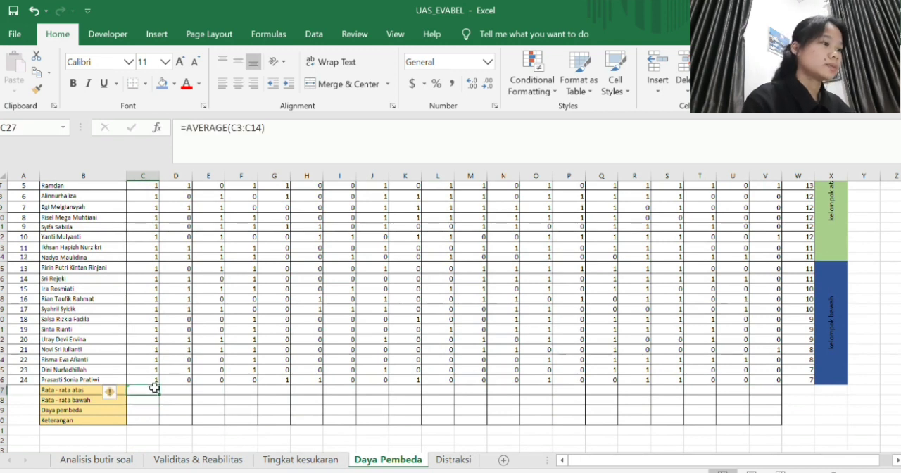
pyautogui.moveTo(162, 397); pyautogui.dragTo(771, 390)
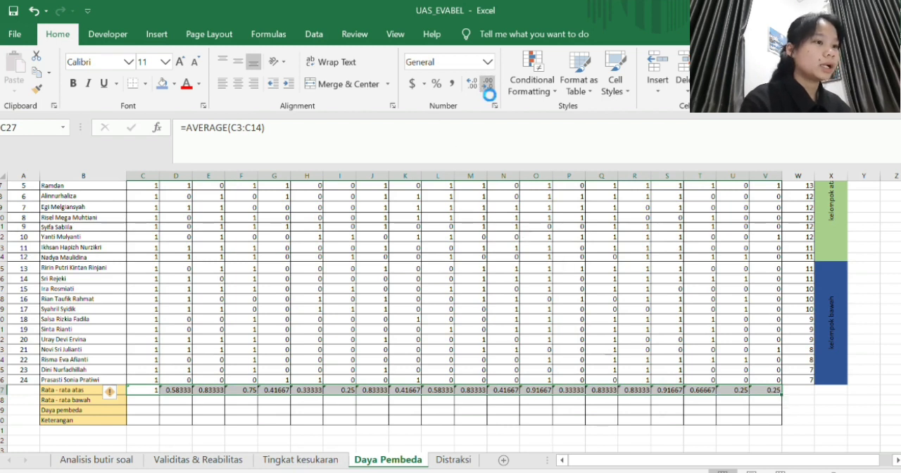
pyautogui.click(483, 85)
pyautogui.click(483, 85)
pyautogui.click(483, 85)
pyautogui.click(483, 86)
pyautogui.click(483, 85)
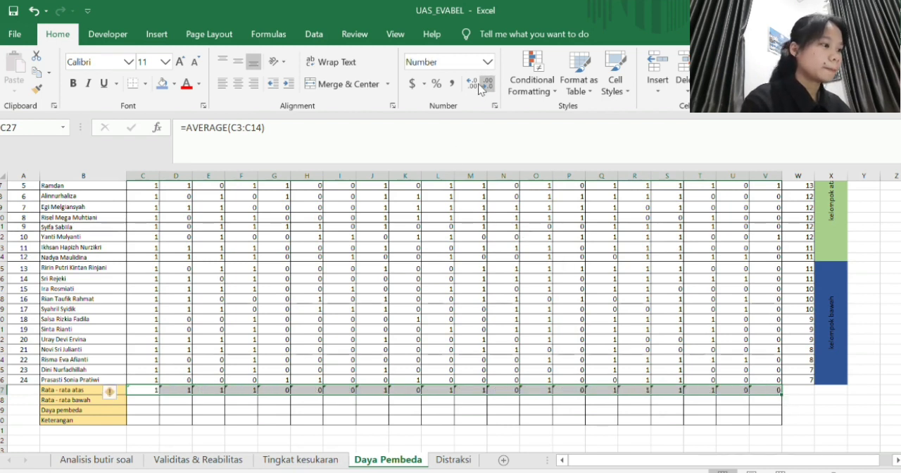
pyautogui.click(470, 83)
pyautogui.click(469, 84)
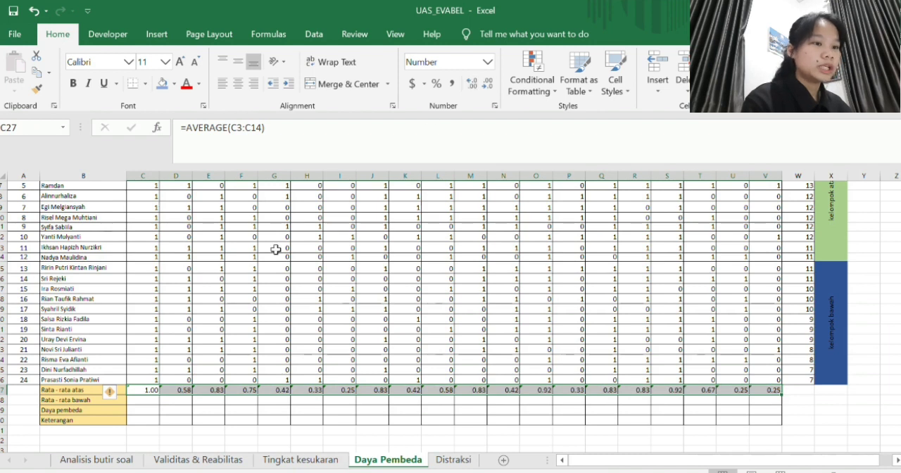
# - Enter =AVERAGE(C15:C26) in C28 as the Rata - rata bawah of question 1
pyautogui.click(152, 400)
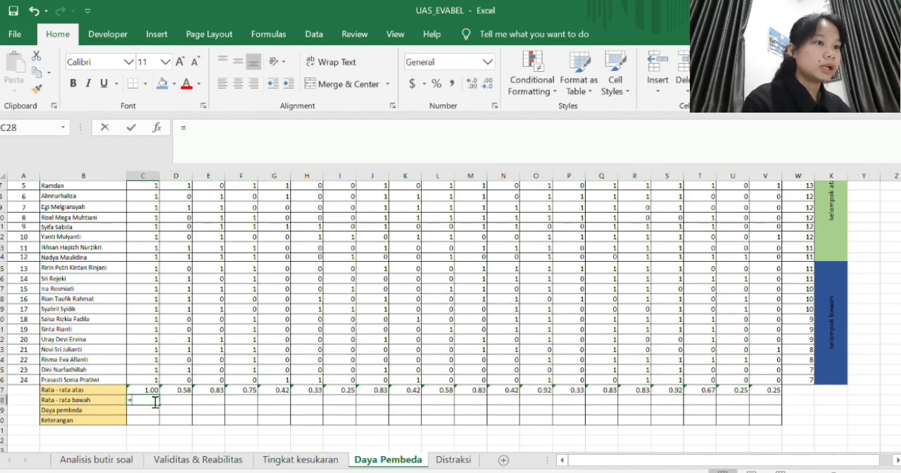
pyautogui.write('=averag')
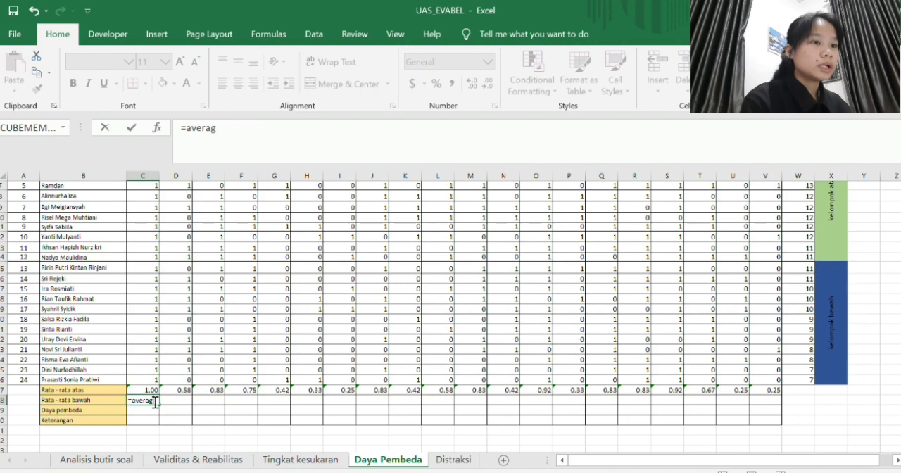
pyautogui.press('Tab')
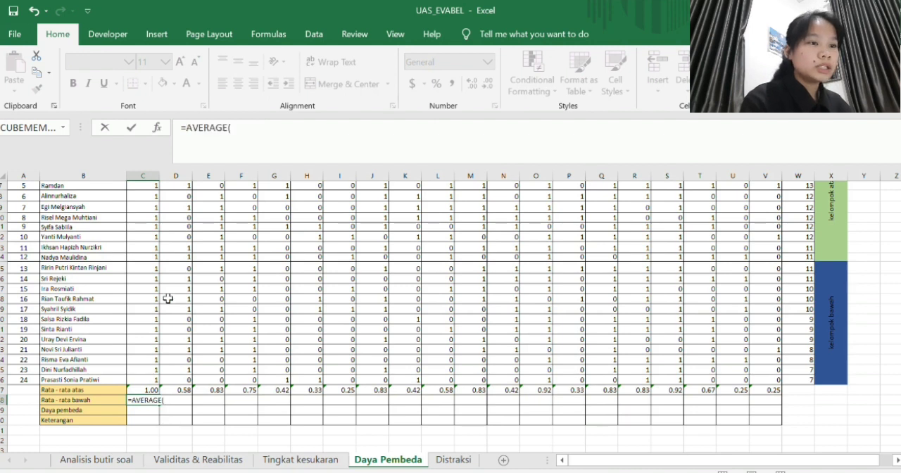
pyautogui.scroll(2, 168, 298)
pyautogui.scroll(-1, 167, 298)
pyautogui.moveTo(142, 289); pyautogui.dragTo(148, 402)
pyautogui.press('Return')
# - Fill the Rata - rata bawah formula from C28 across to V28 and format the row to two decimal places
pyautogui.click(150, 420)
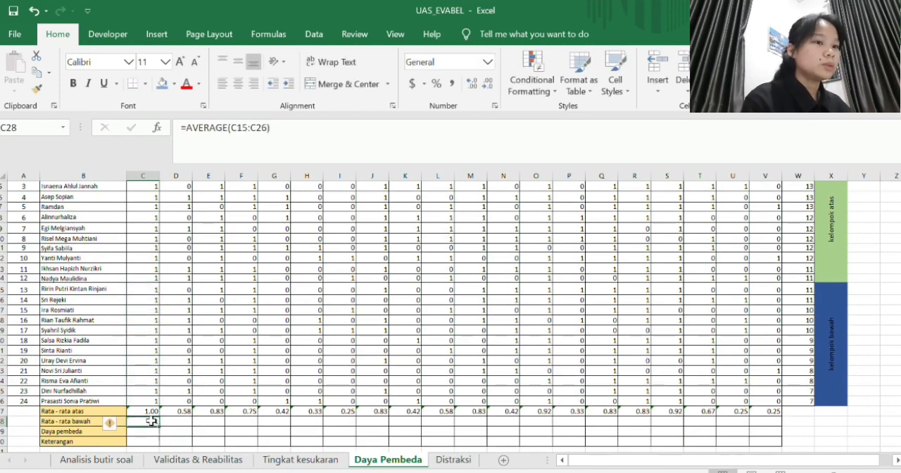
pyautogui.moveTo(285, 424); pyautogui.dragTo(784, 426)
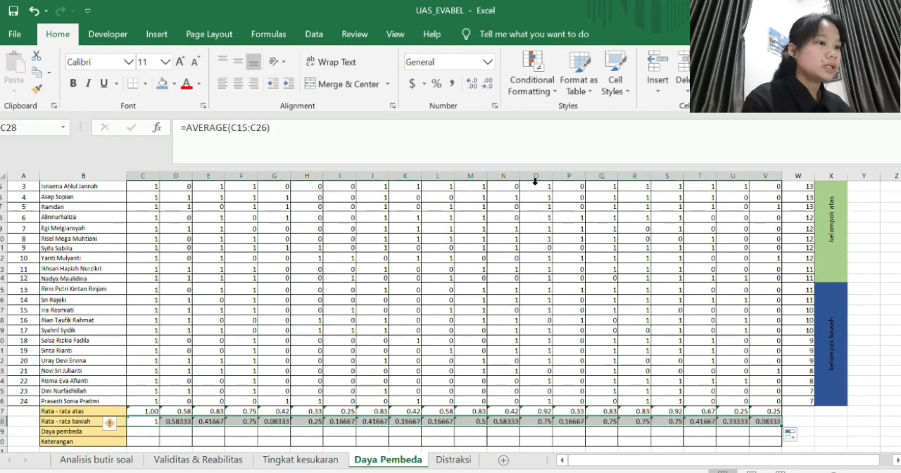
pyautogui.click(480, 86)
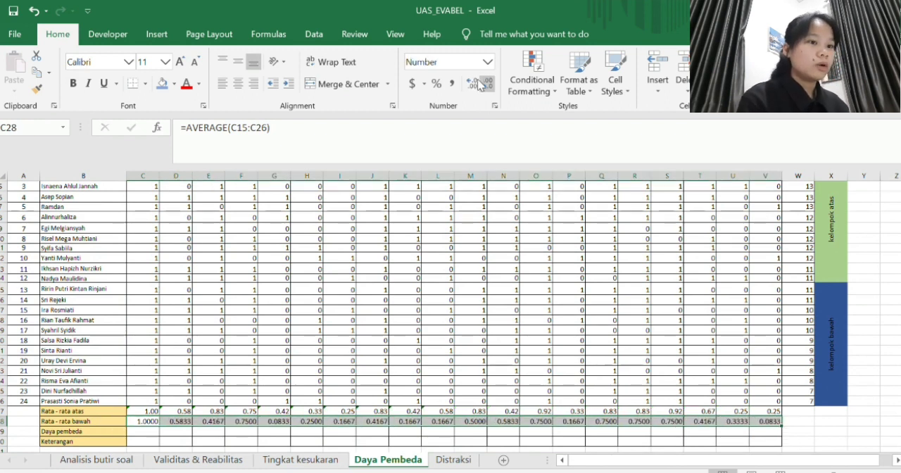
pyautogui.click(479, 85)
pyautogui.click(479, 85)
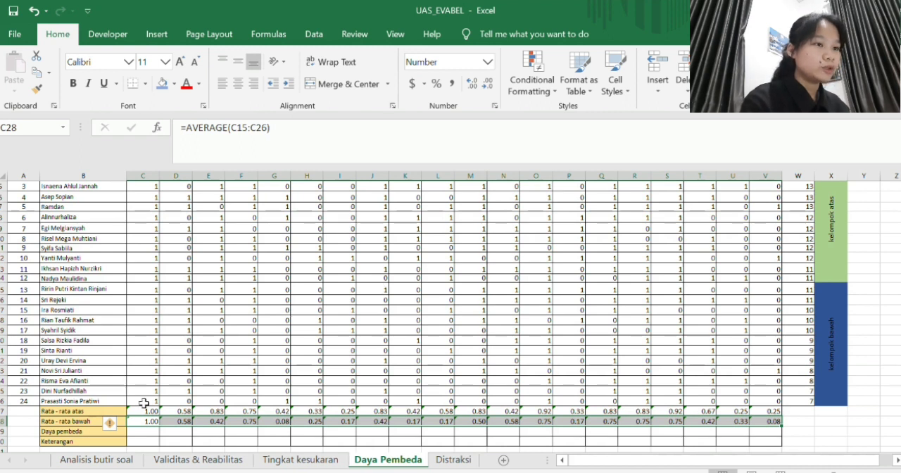
# - Enter =(C27-C28)/1 in C29 as the Daya pembeda of question 1
pyautogui.click(152, 431)
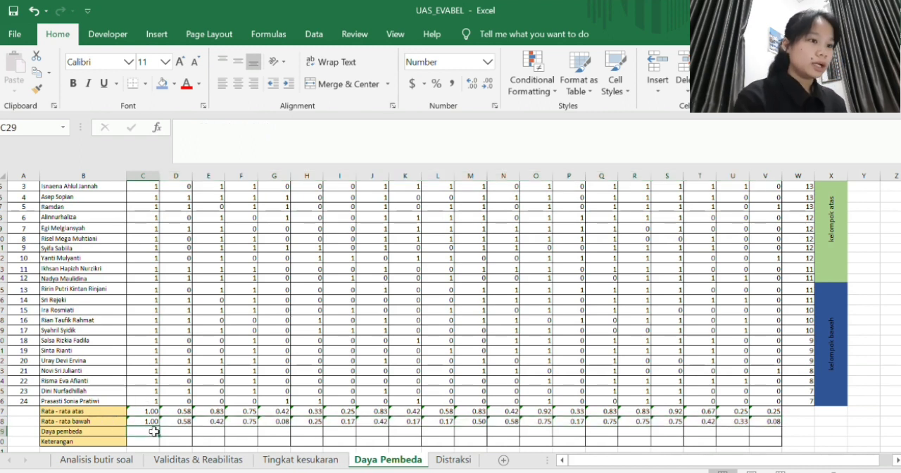
pyautogui.write('=')
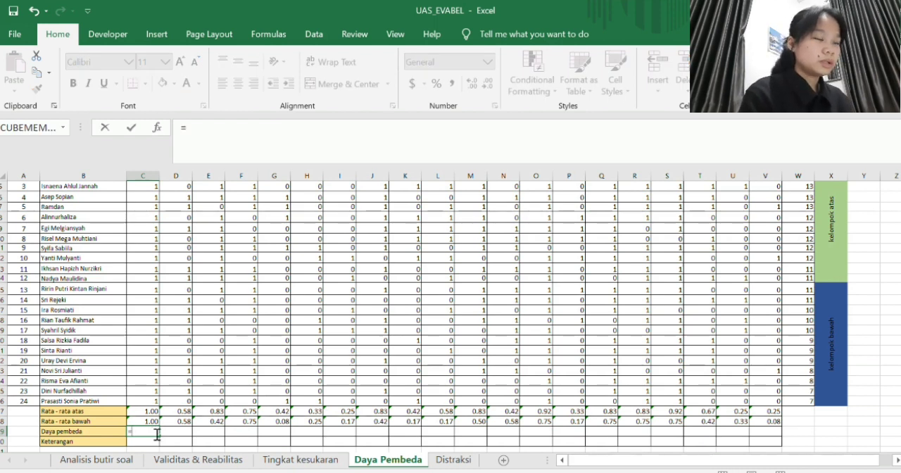
pyautogui.write('(')
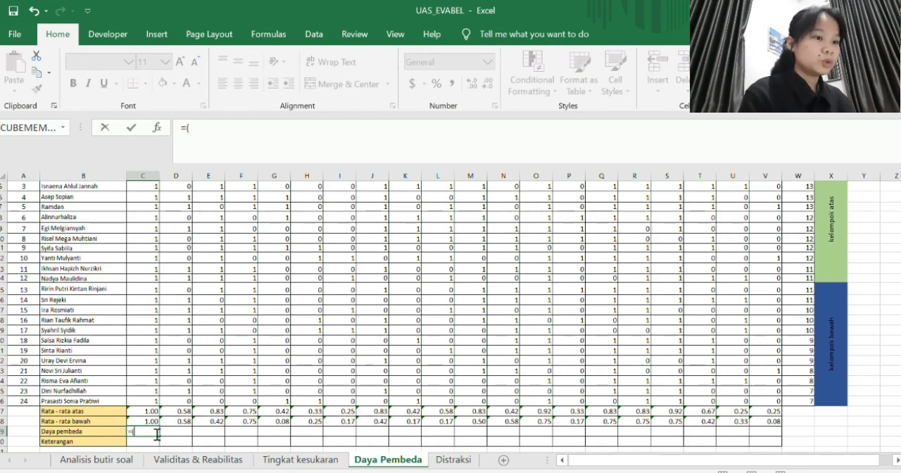
pyautogui.click(145, 411)
pyautogui.write('-')
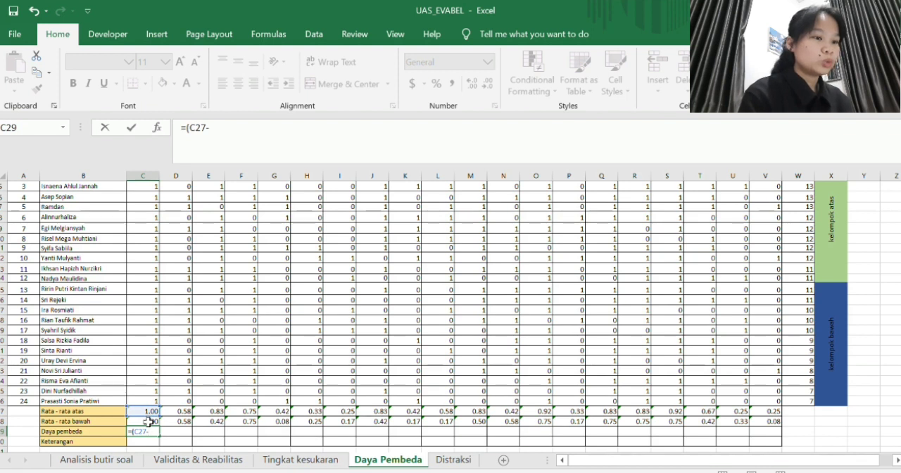
pyautogui.click(149, 422)
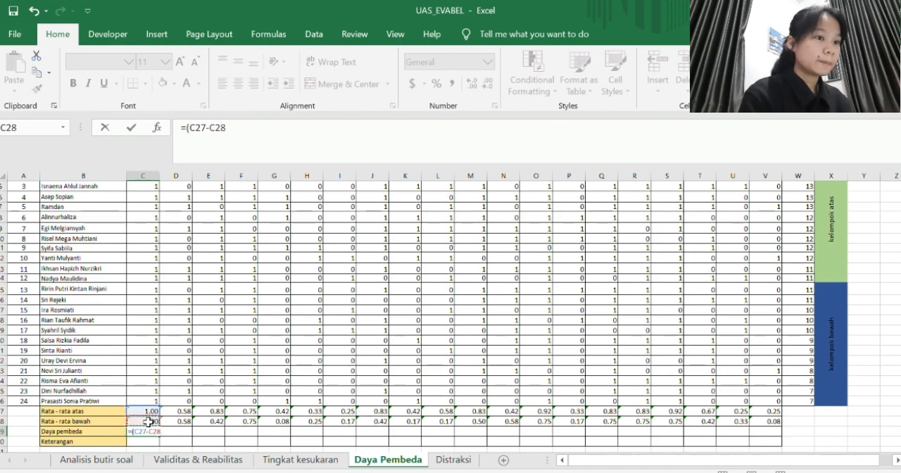
pyautogui.write(')')
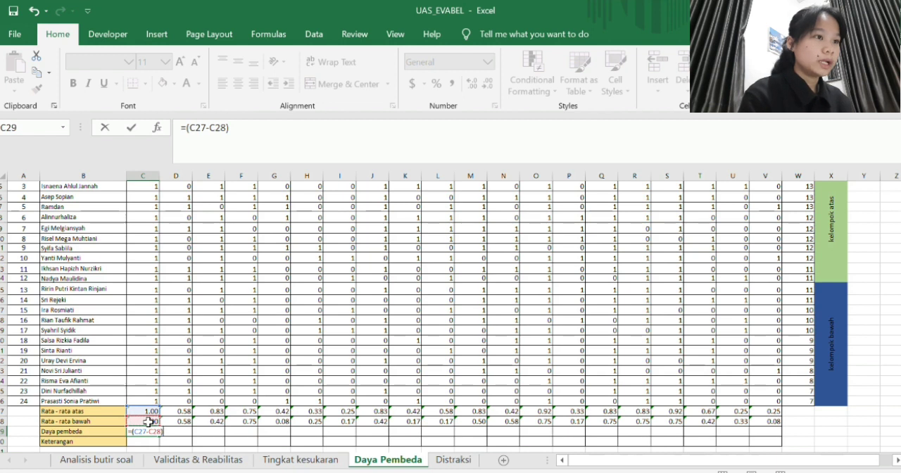
pyautogui.write('/1')
pyautogui.press('Return')
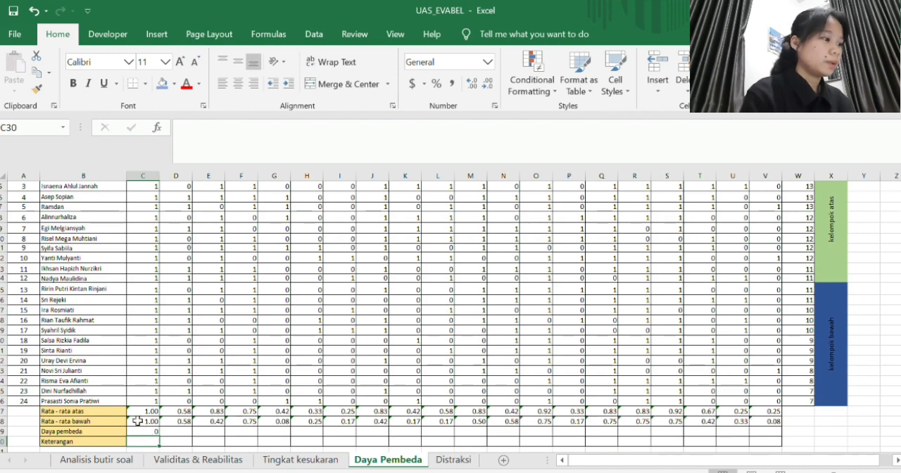
# - Fill the Daya pembeda formula from C29 across to V29 and format the row to two decimal places
pyautogui.click(141, 430)
pyautogui.moveTo(160, 436); pyautogui.dragTo(780, 440)
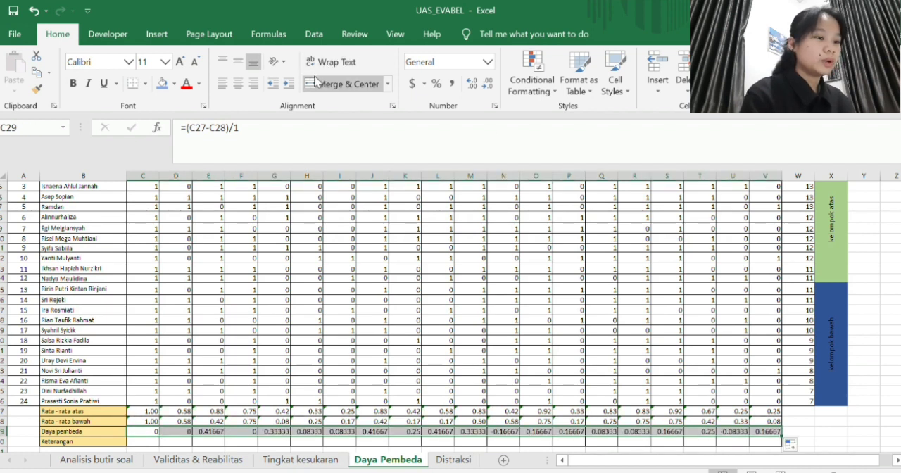
pyautogui.click(485, 83)
pyautogui.click(485, 83)
pyautogui.click(485, 83)
# - Select C30, the Keterangan cell of question 1, keeping the Kriteria Daya pembeda table in view
pyautogui.scroll(-1, 483, 302)
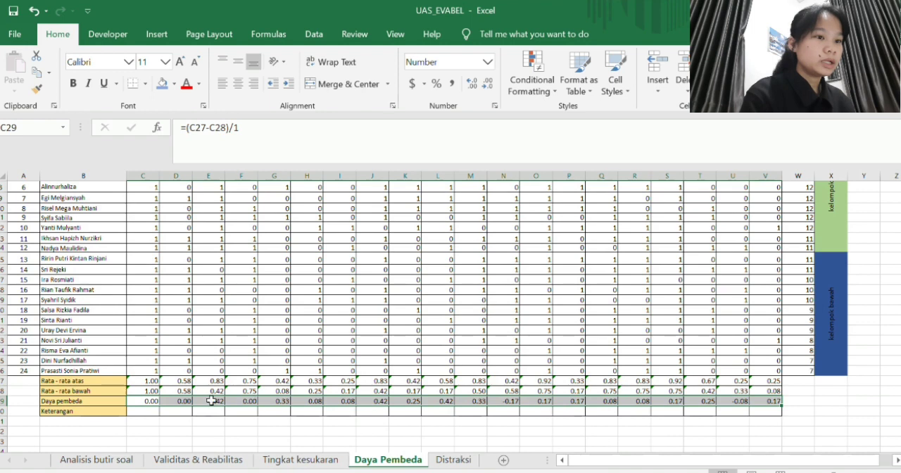
pyautogui.scroll(-3, 211, 400)
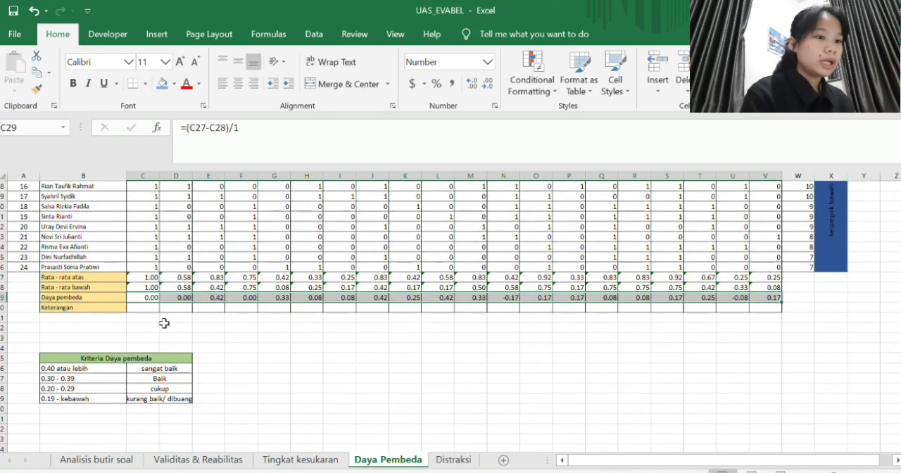
pyautogui.click(146, 306)
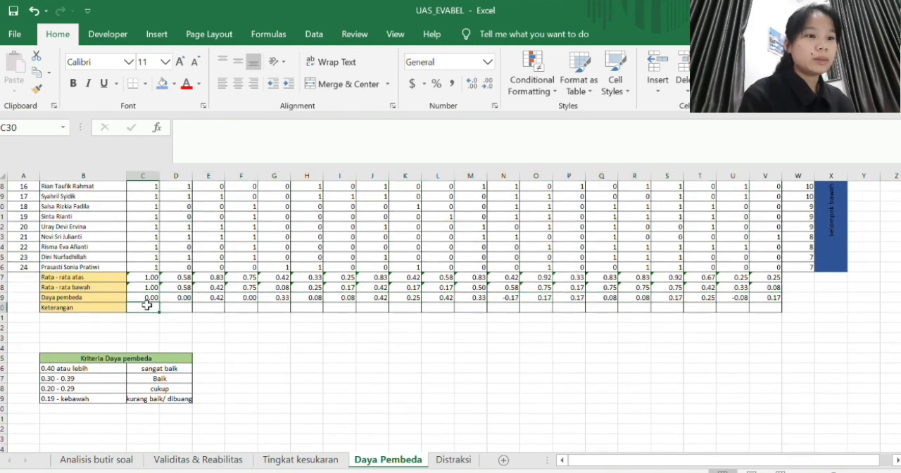
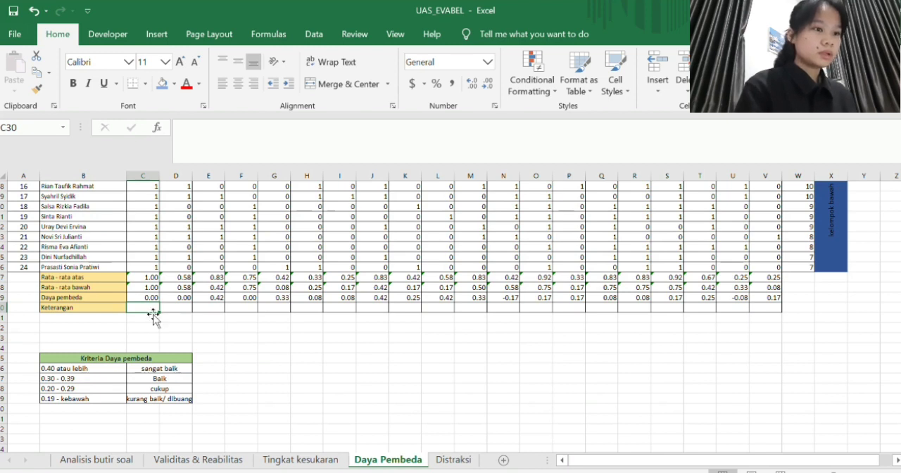
# - Enter "kurang baik" as the Keterangan of questions 1 and 2 in C30 and D30
pyautogui.write('kur')
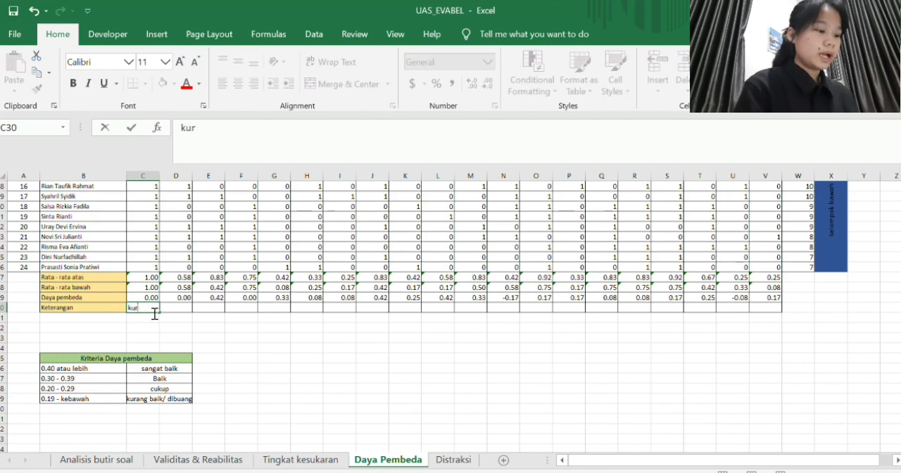
pyautogui.write('ang baik')
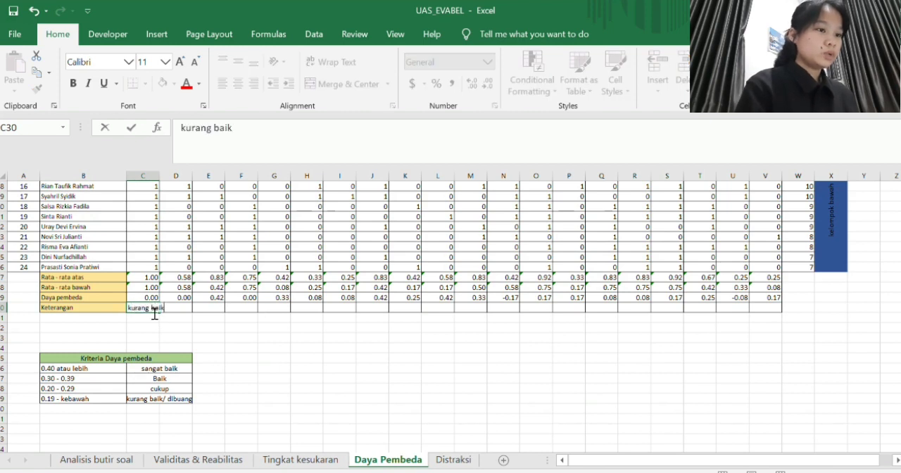
pyautogui.press('Tab')
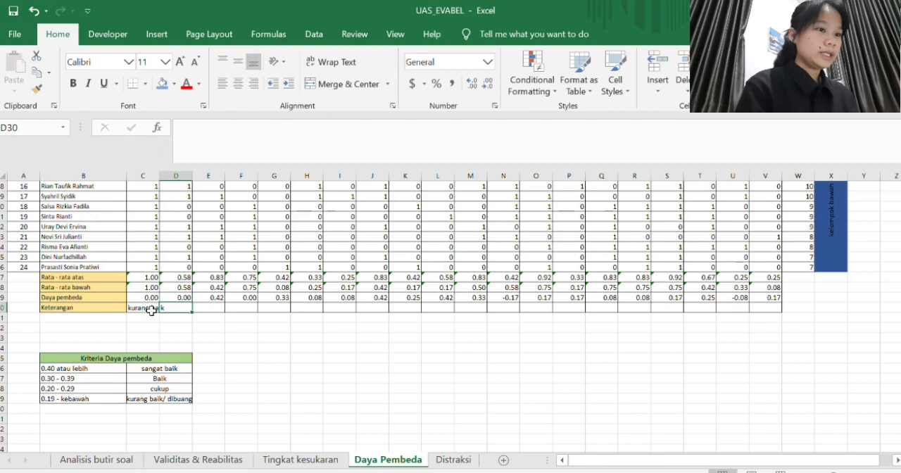
pyautogui.write('kurang baik')
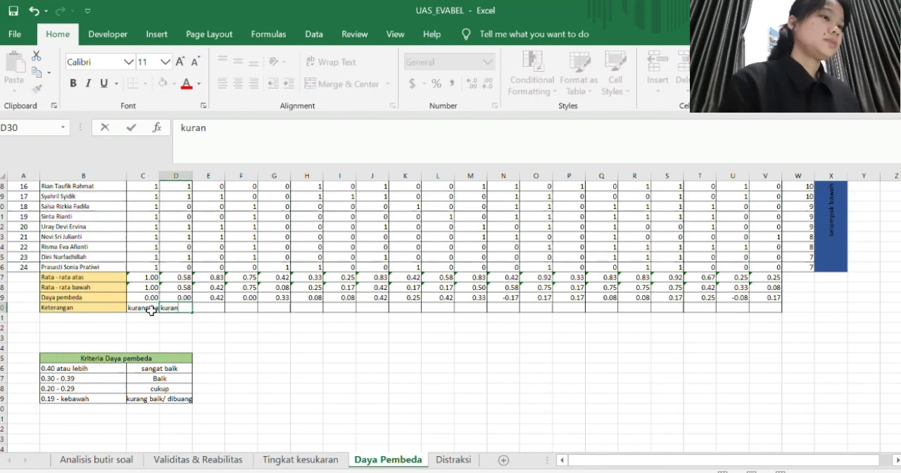
pyautogui.press('Tab')
pyautogui.press('Tab')
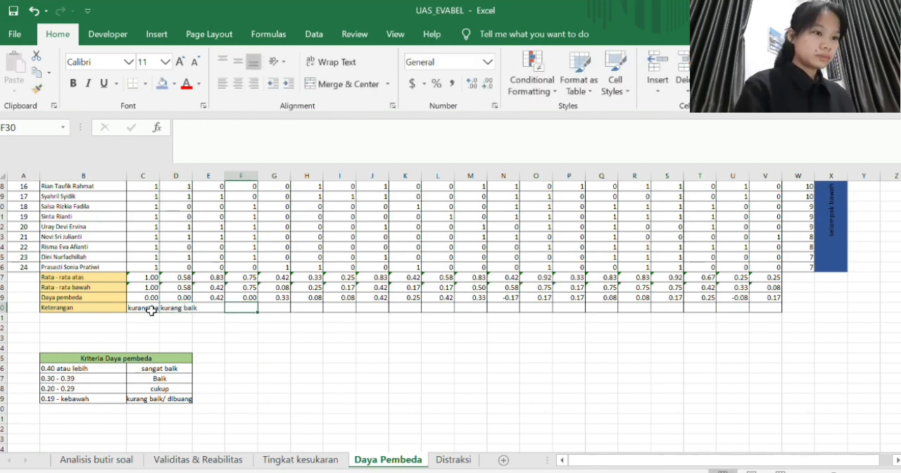
pyautogui.press('Left')
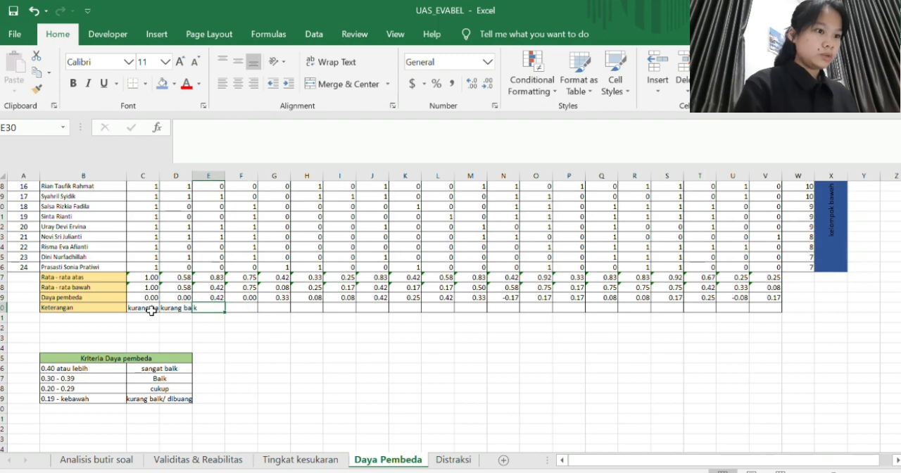
# - Enter "sangat baik" as the Keterangan in E30 for question 3 and "kurang baik" in F30 for question 4
pyautogui.write('sa')
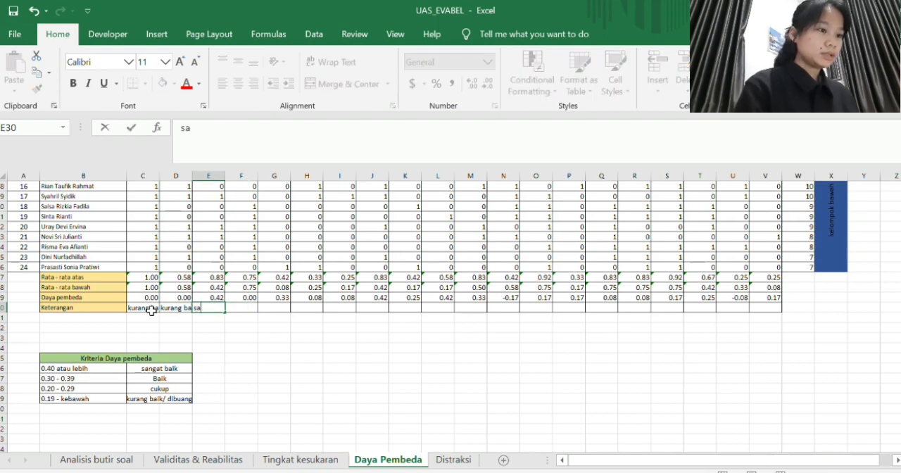
pyautogui.write('ngat baik')
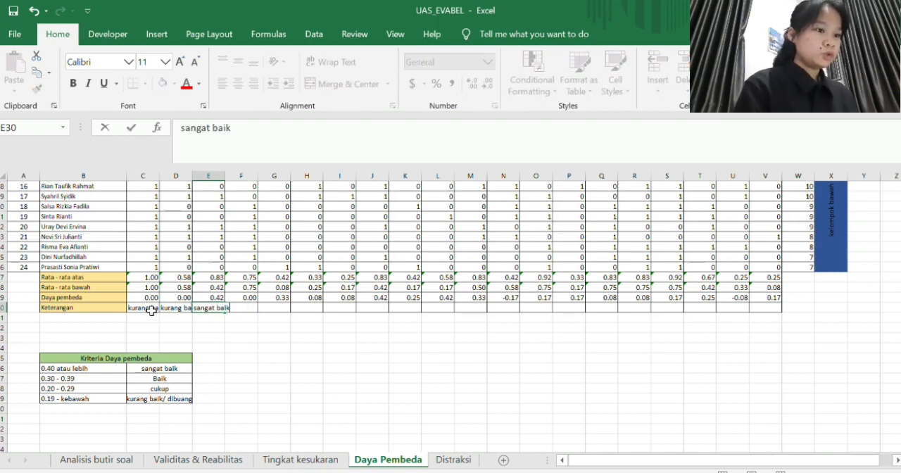
pyautogui.press('Tab')
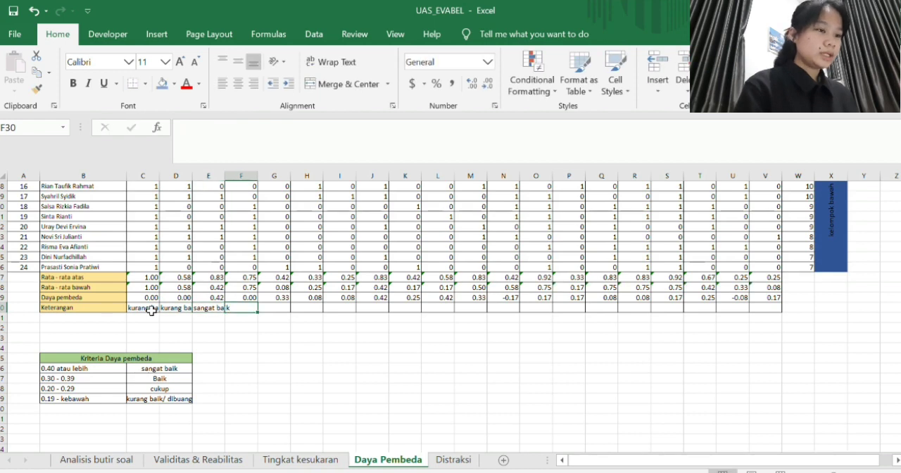
pyautogui.write('ku')
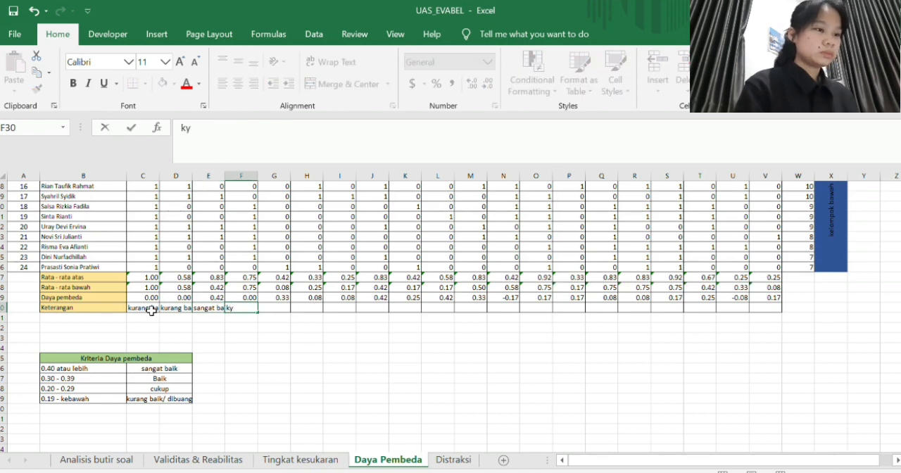
pyautogui.write('rang baik')
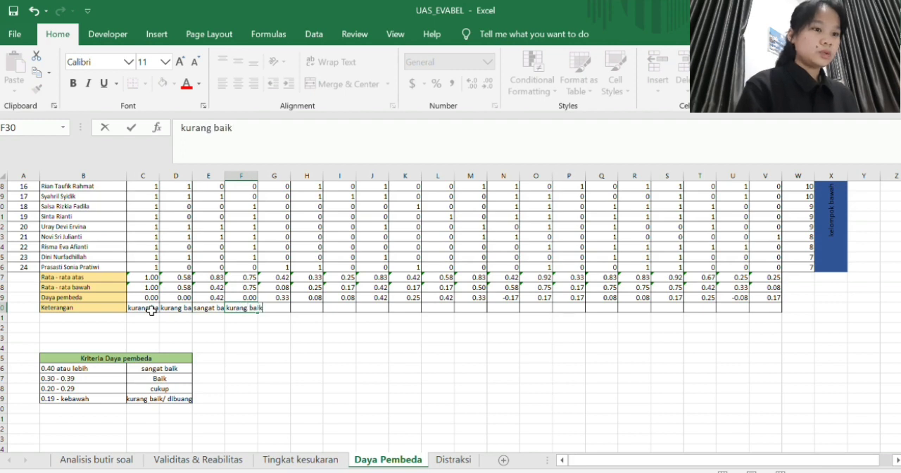
pyautogui.press('Tab')
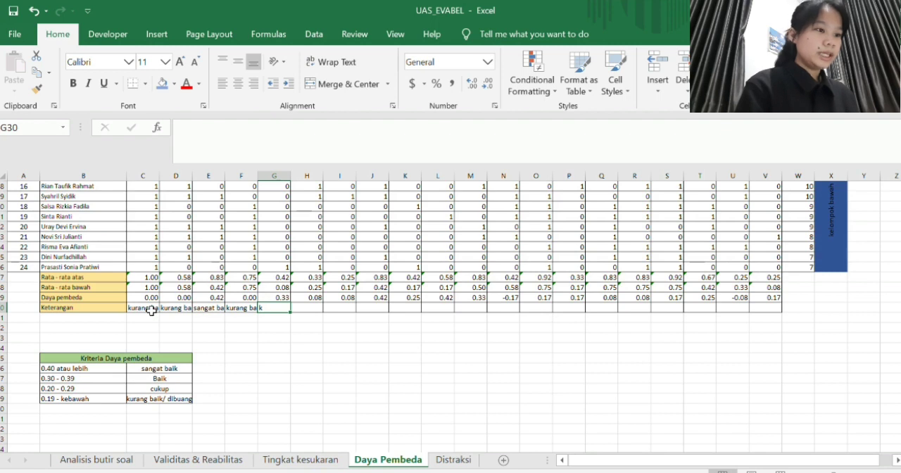
# - Fill the Keterangan of question 5 in G30 with "baik" and of question 6 in H30 with "kurang baik"
pyautogui.write('baik')
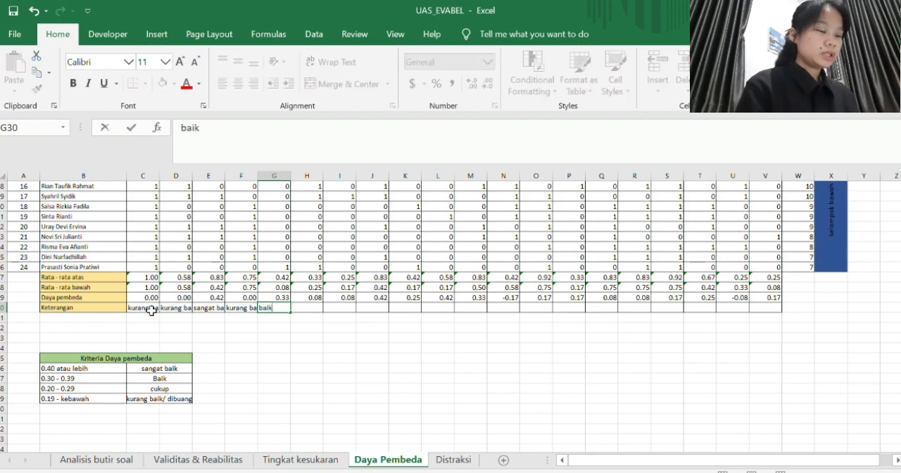
pyautogui.press('Tab')
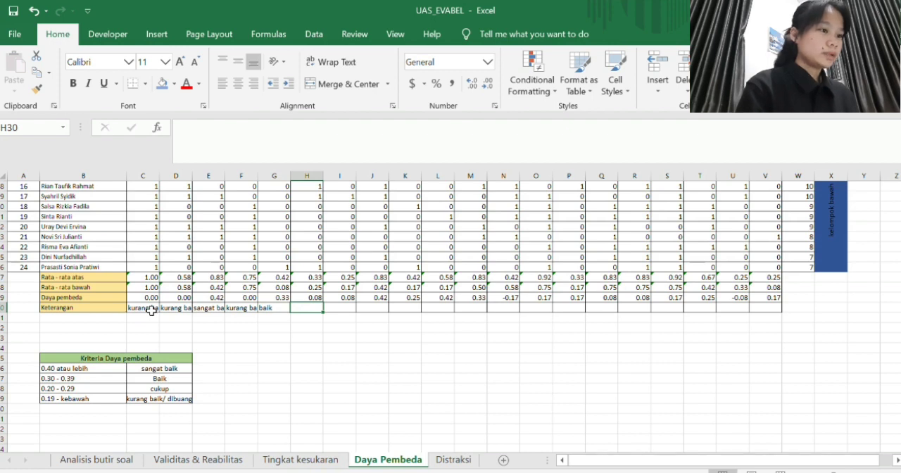
pyautogui.write('kurang baik')
pyautogui.press('Tab')
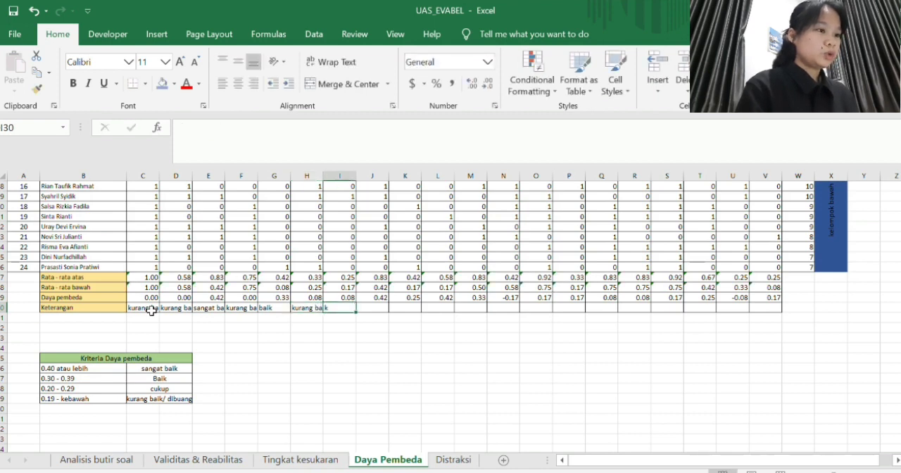
# - Enter "kurang baik" as the Keterangan of questions 7 and 8 in I30 and J30
pyautogui.write('ku')
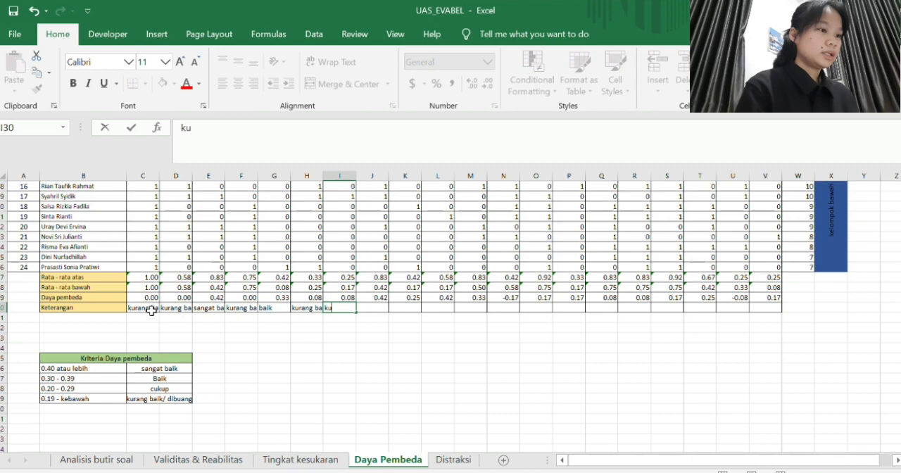
pyautogui.write('rang baik')
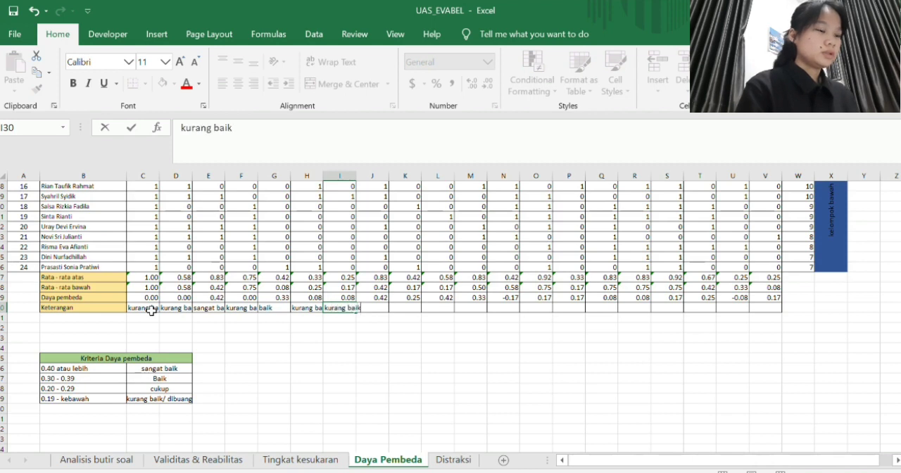
pyautogui.press('Tab')
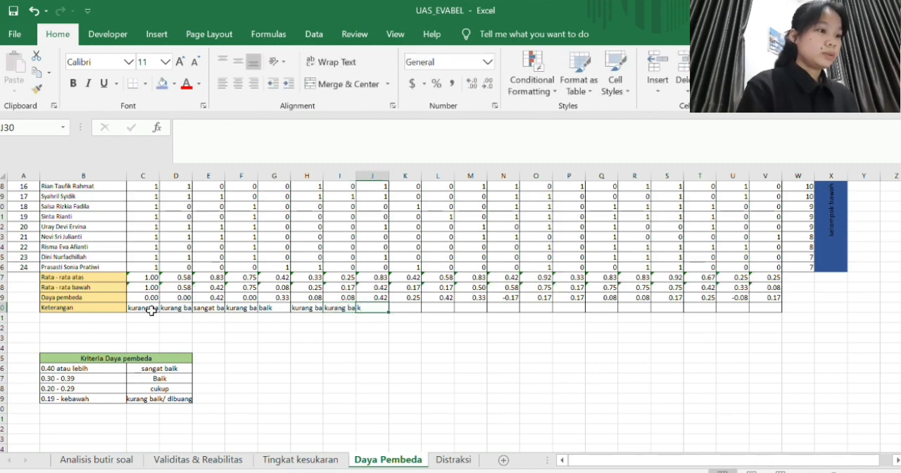
pyautogui.write('kuran')
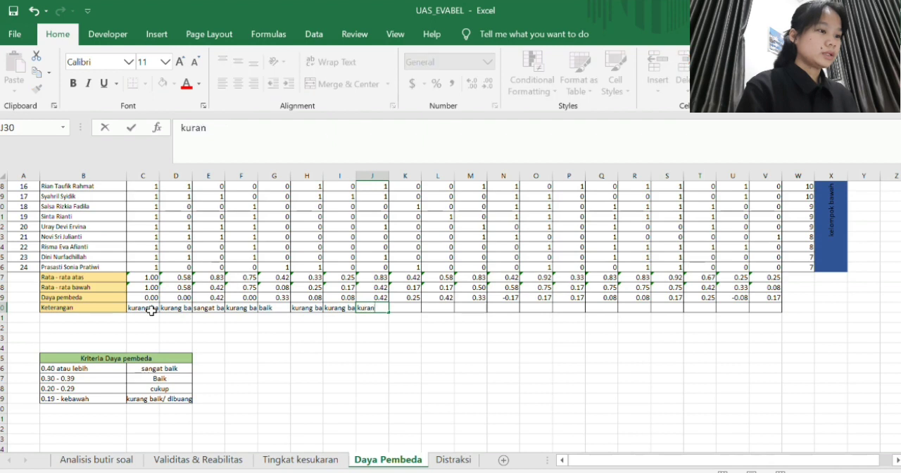
pyautogui.write('g baik')
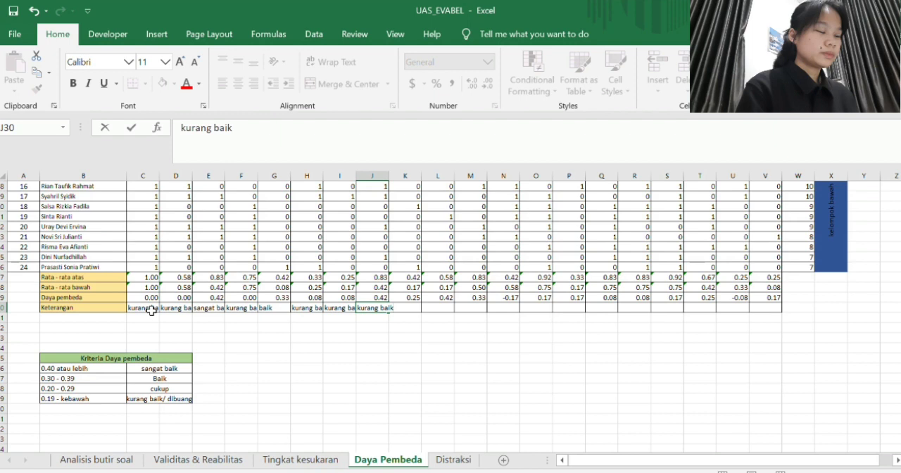
pyautogui.press('Tab')
# - Enter "cukup" as the Keterangan in K30 for question 9 and "sangat baik" in L30 for question 10
pyautogui.write('cukup')
pyautogui.press('Tab')
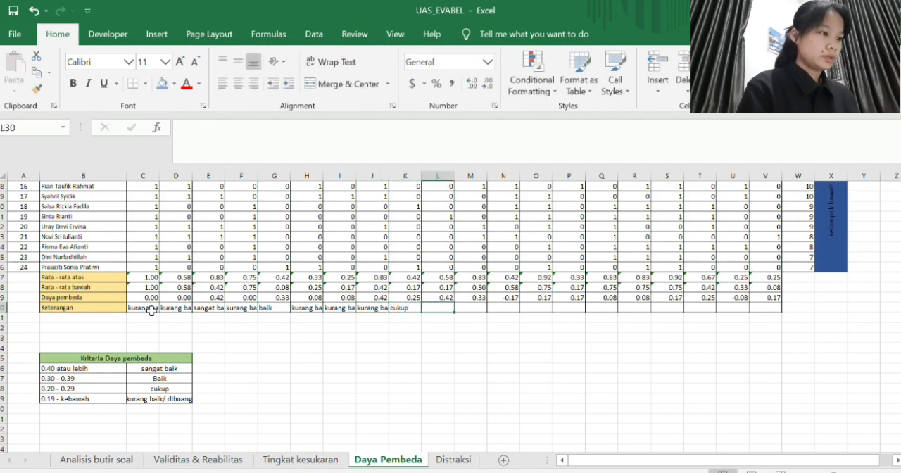
pyautogui.write('sangat baik')
pyautogui.press('Tab')
# - Fill the Keterangan of question 11 in M30 with "baik" and of question 12 in N30 with "kurang baik"
pyautogui.write('k')
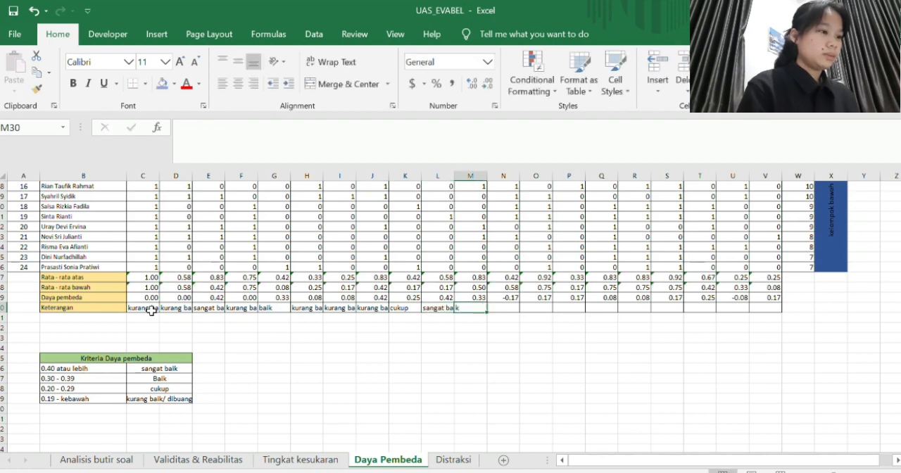
pyautogui.write('baik')
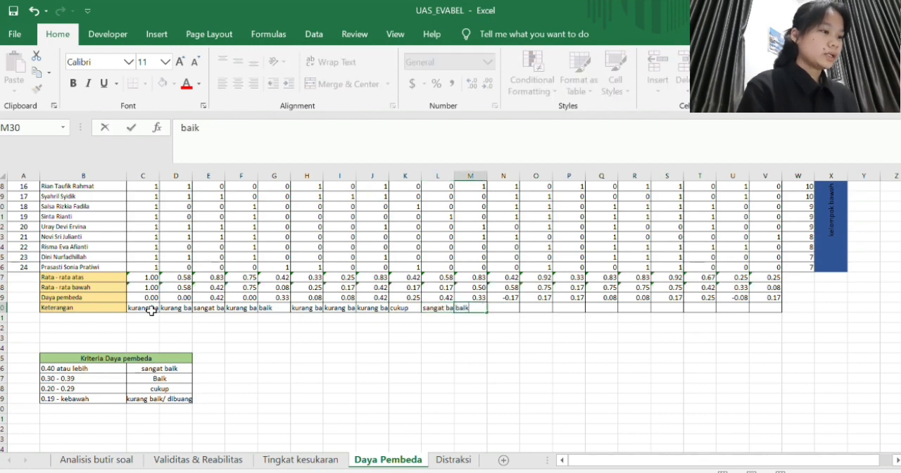
pyautogui.press('Tab')
pyautogui.write('ku')
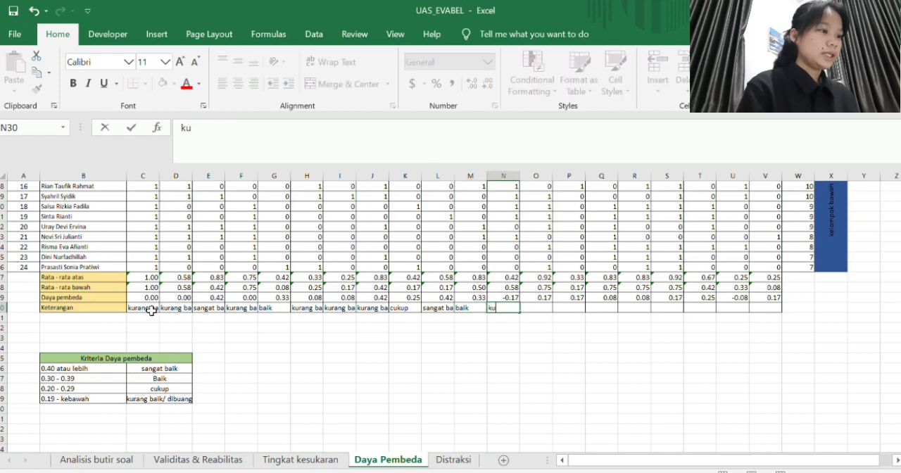
pyautogui.write('rang baik')
pyautogui.press('Tab')
# - Enter "kurang baik" as the Keterangan of questions 13 and 14 in O30 and P30
pyautogui.write('k')
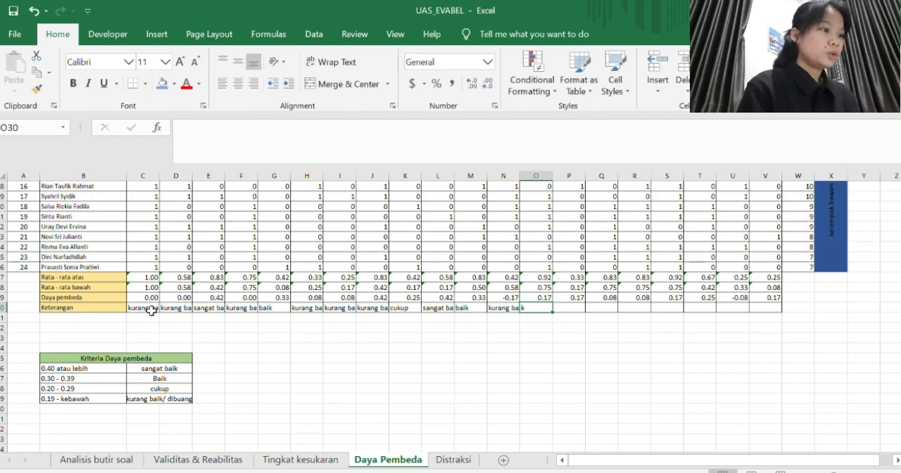
pyautogui.write('u')
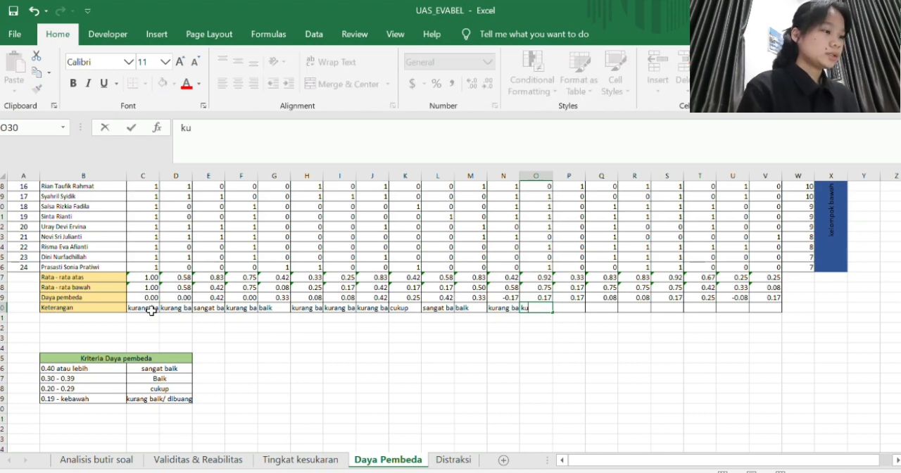
pyautogui.write('rang')
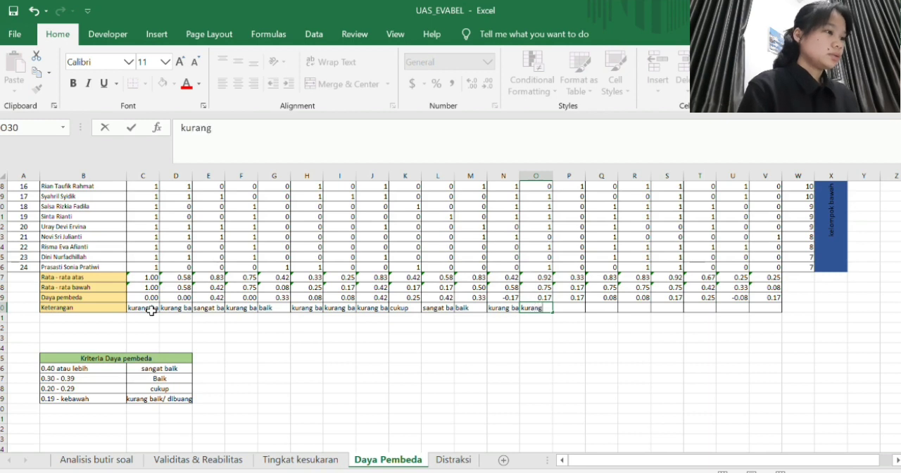
pyautogui.write(' baik')
pyautogui.press('Tab')
pyautogui.write('k')
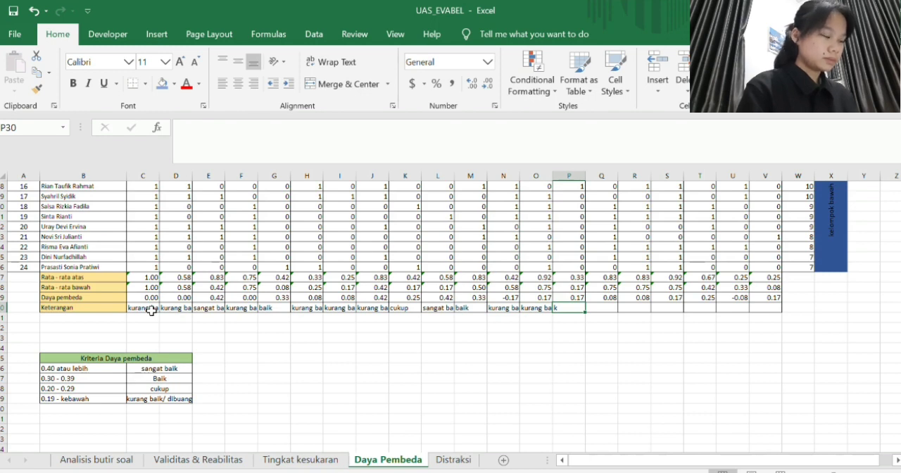
pyautogui.write('ura')
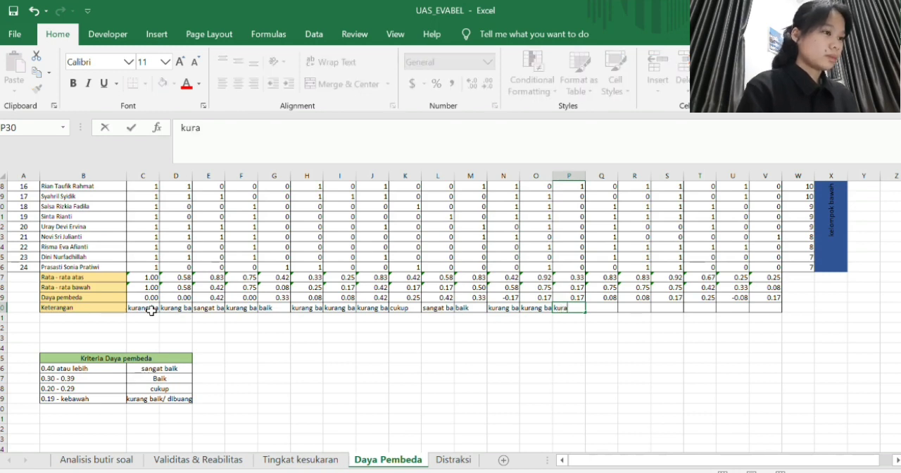
pyautogui.write('ng baik')
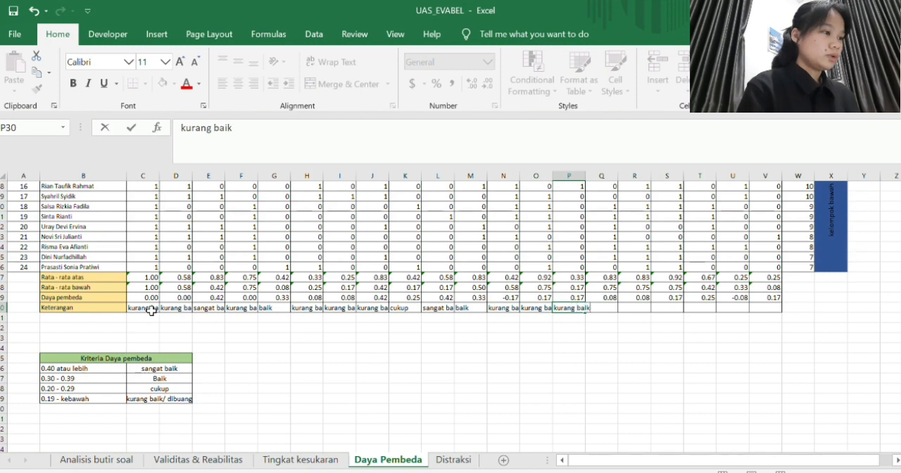
pyautogui.press('Tab')
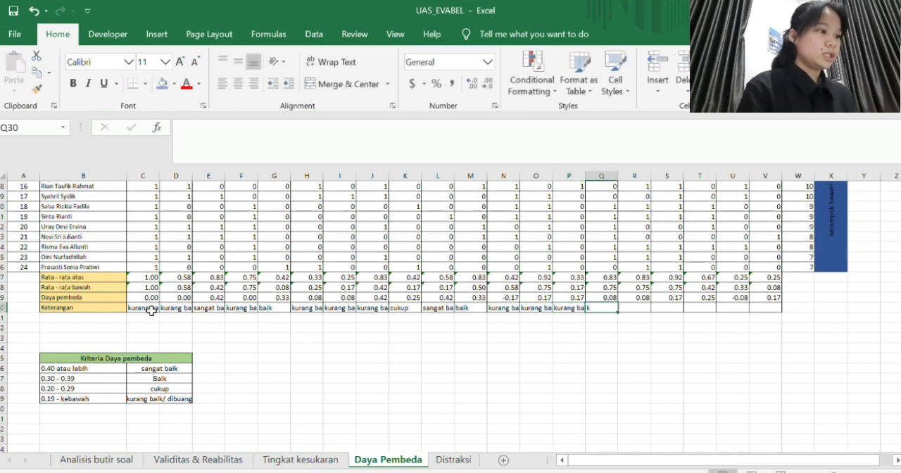
# - Enter "kurang baik" as the Keterangan of questions 15 and 16 in Q30 and R30
pyautogui.write('ku')
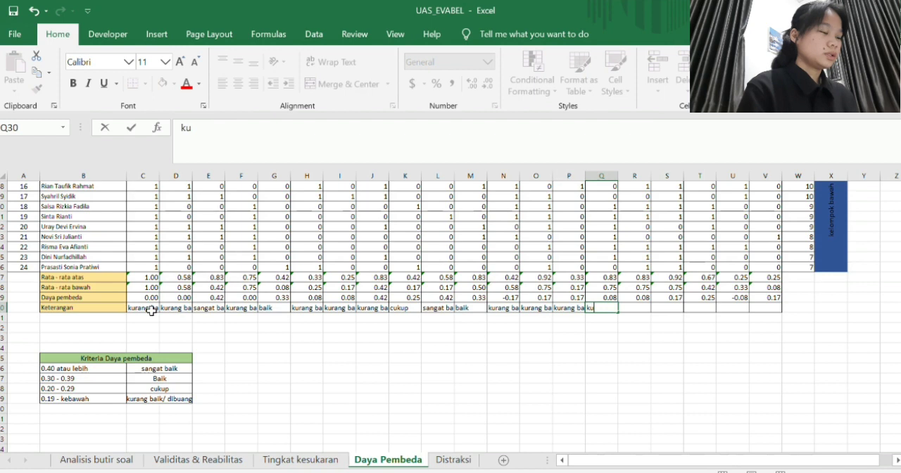
pyautogui.write('rang baik')
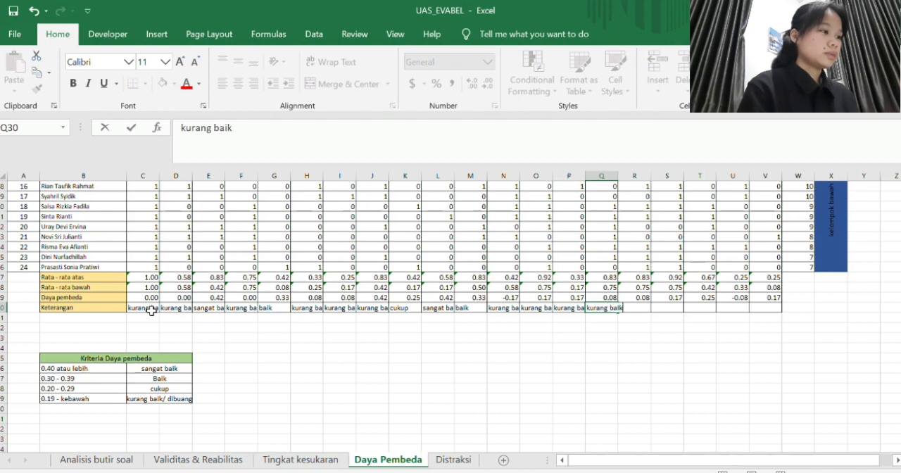
pyautogui.press('Tab')
pyautogui.write('kurang a')
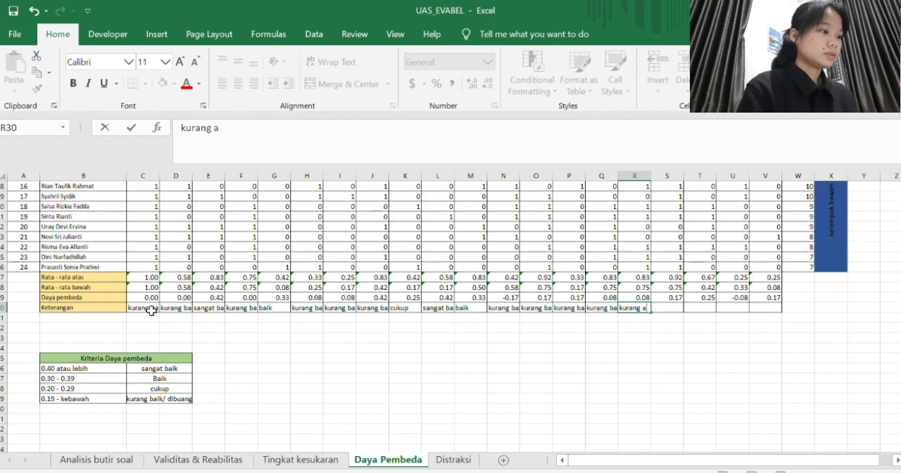
pyautogui.press('BackSpace')
pyautogui.press('BackSpace')
pyautogui.write('baik')
pyautogui.press('Tab')
# - Enter "kurang baik" as the Keterangan in S30 for question 17 and "cukup" in T30 for question 18
pyautogui.write('k')
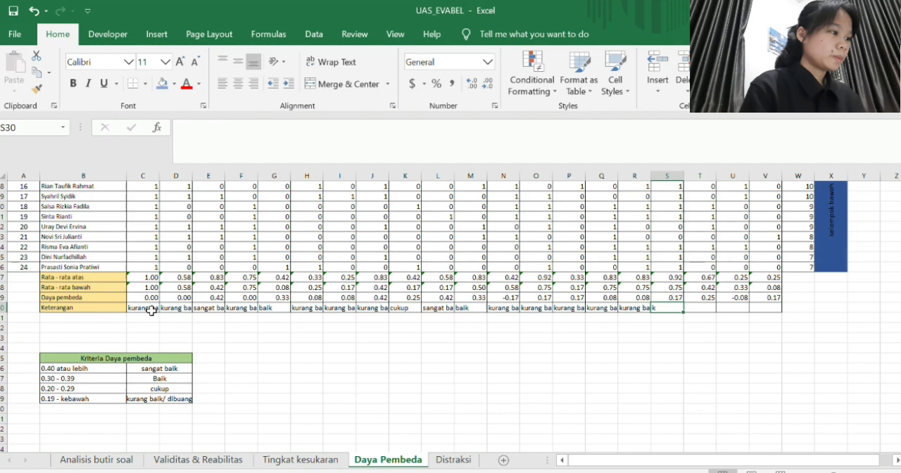
pyautogui.write('urang baik')
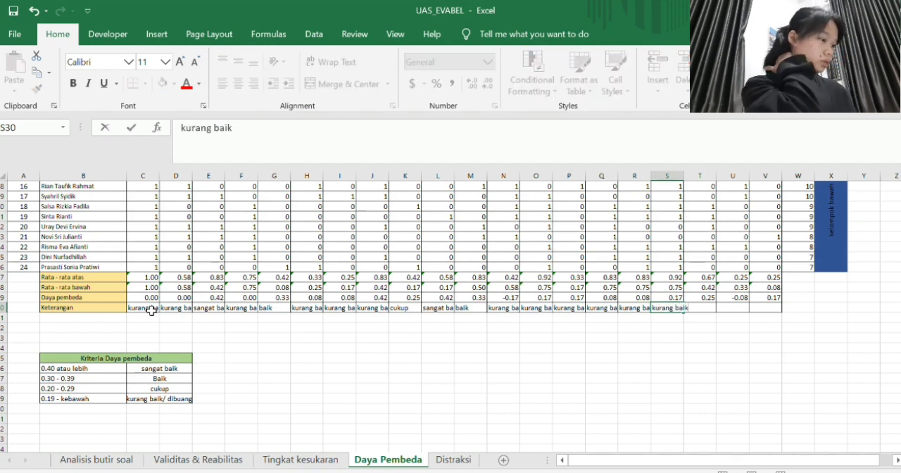
pyautogui.press('Tab')
pyautogui.write('k')
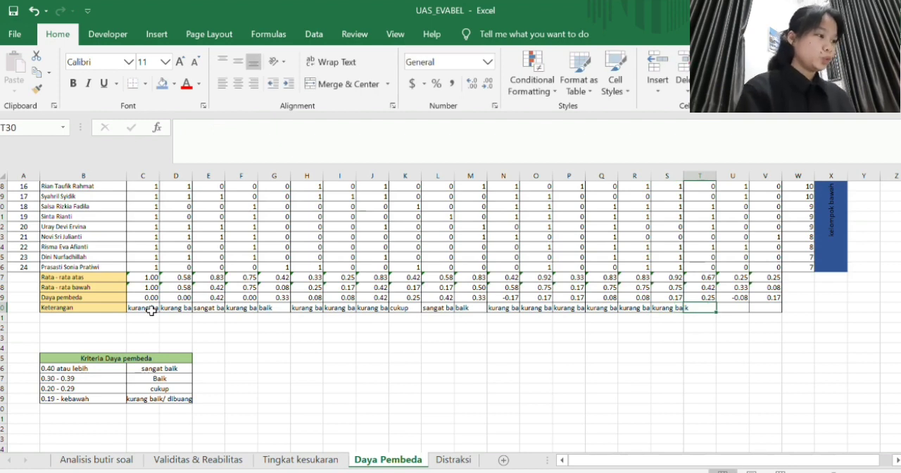
pyautogui.write('cuku')
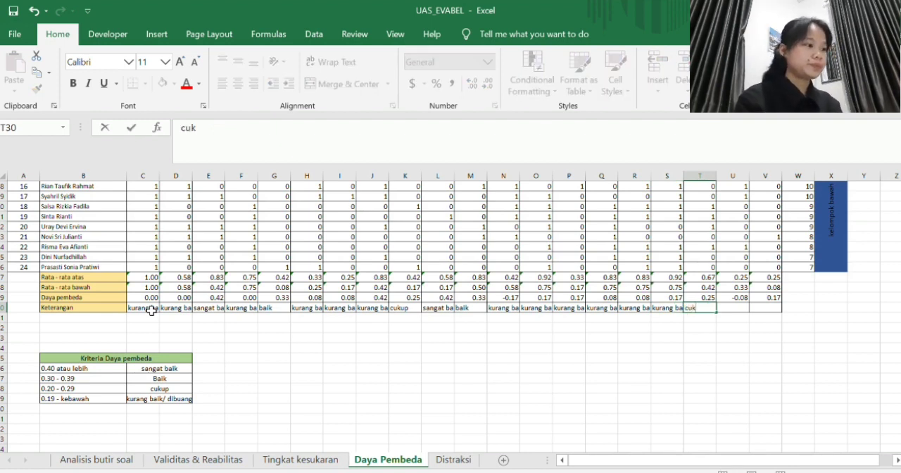
pyautogui.write('p')
pyautogui.press('Tab')
# - Fill the Keterangan of questions 19 and 20 in U30 and V30 with "kurang baik"
pyautogui.write('kurang baik')
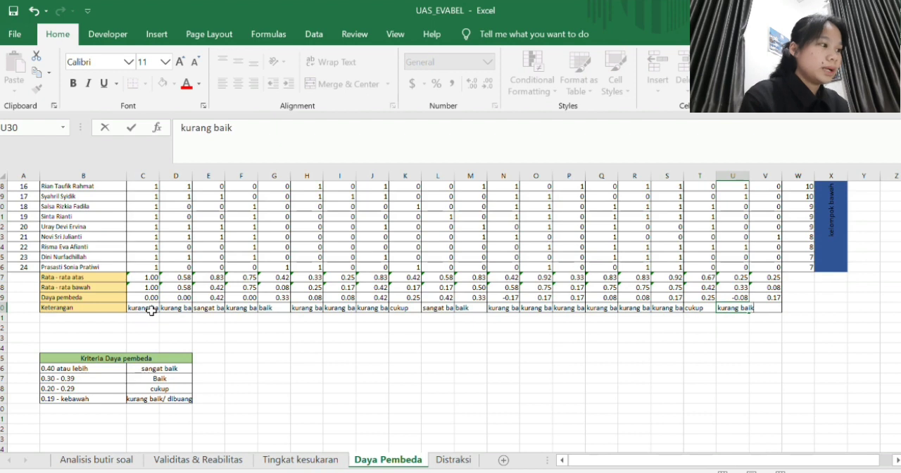
pyautogui.press('Tab')
pyautogui.write('k')
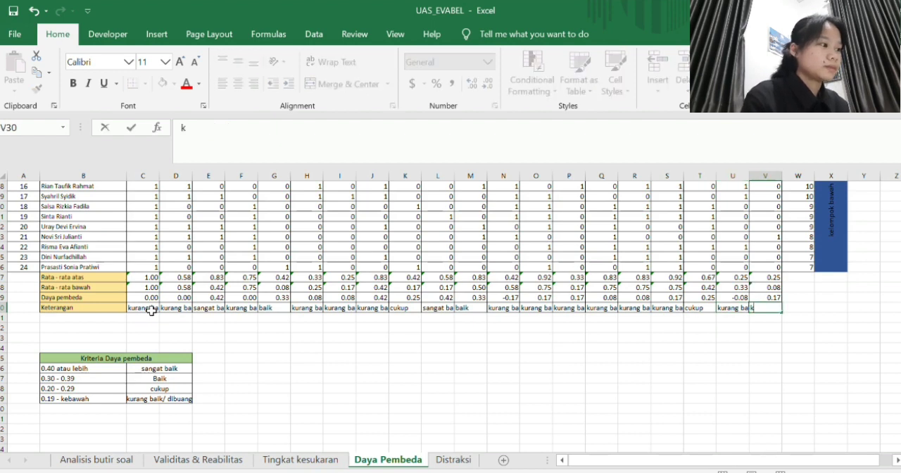
pyautogui.write('urang baik')
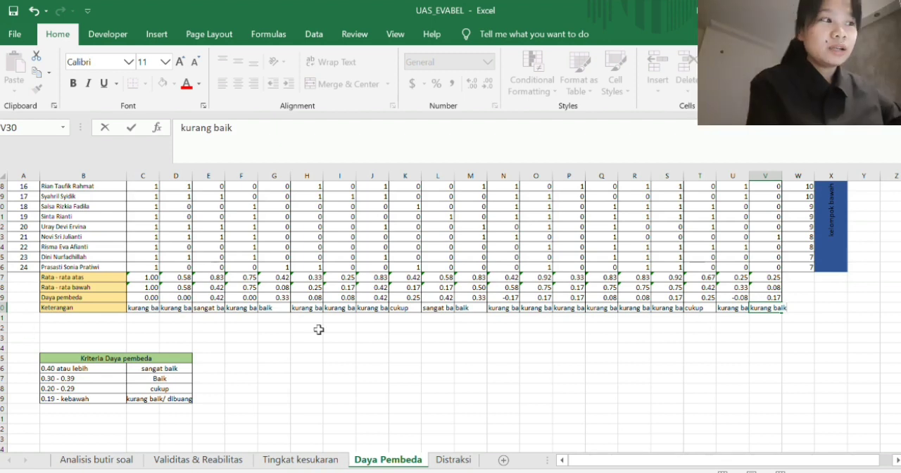
pyautogui.hscroll(-1, 335, 330)
pyautogui.hscroll(1, 335, 330)
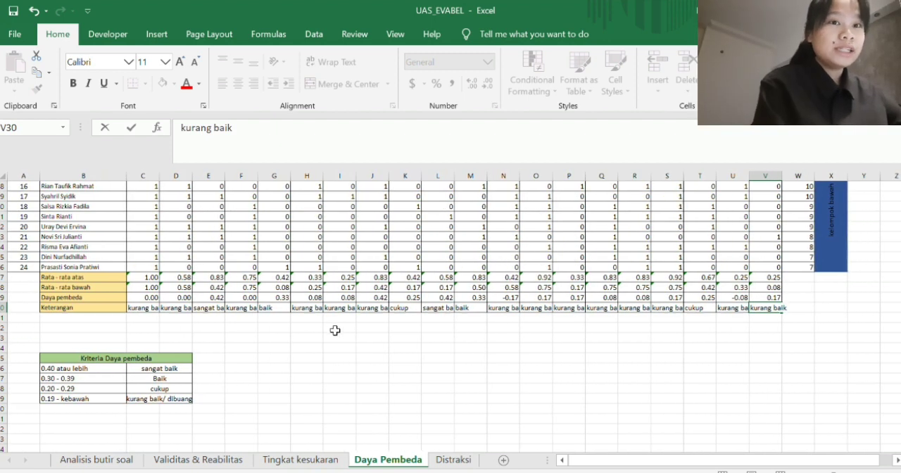
# - Open the Distraksi sheet and find the JUMLAH SISWA YANG MEMILIH JAWABAN table below the student answers
pyautogui.click(450, 460)
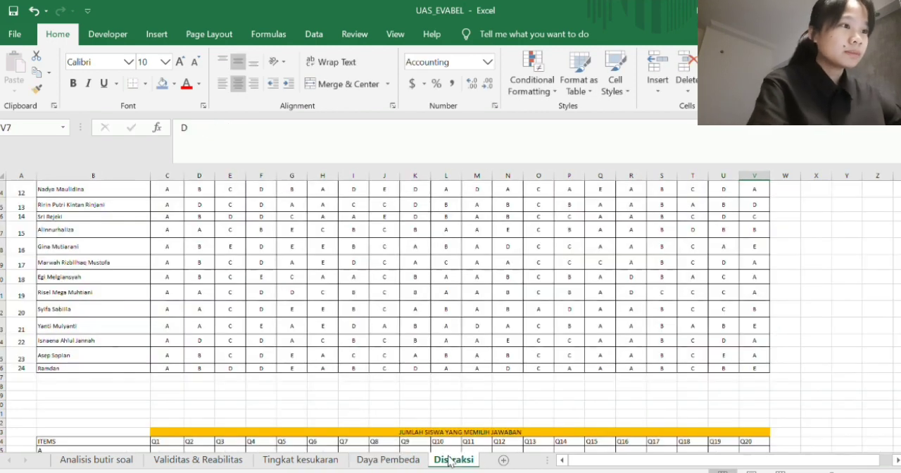
pyautogui.scroll(3, 423, 305)
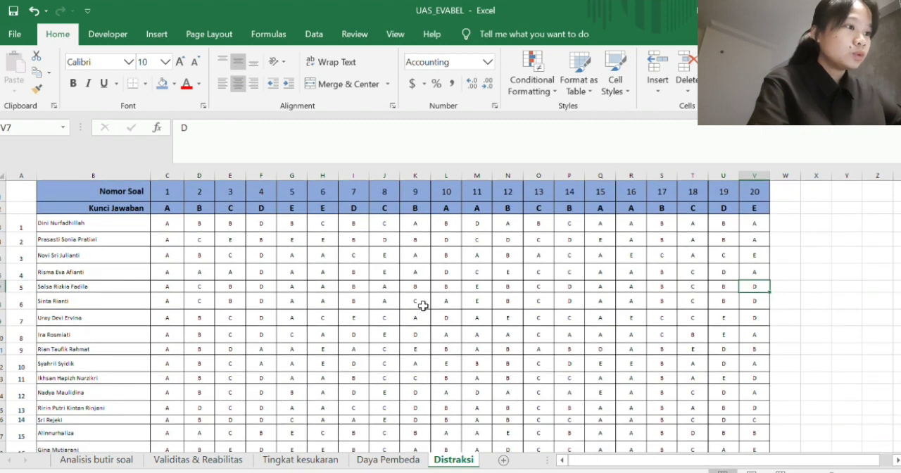
pyautogui.scroll(-5, 422, 305)
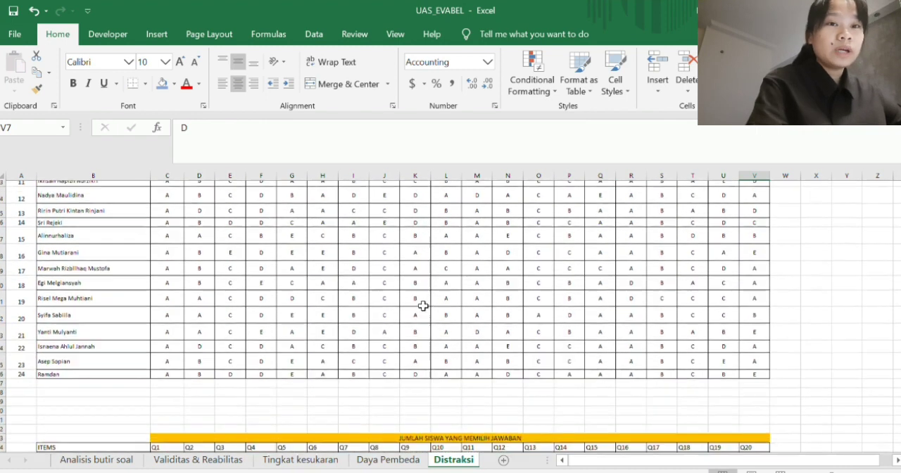
pyautogui.scroll(-3, 422, 306)
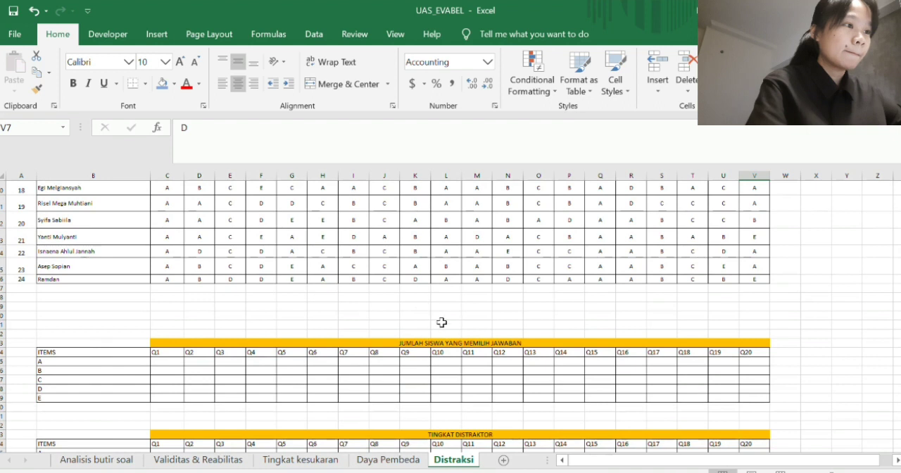
pyautogui.keyDown('ctrl'); pyautogui.scroll(2, 461, 342); pyautogui.keyUp('ctrl')
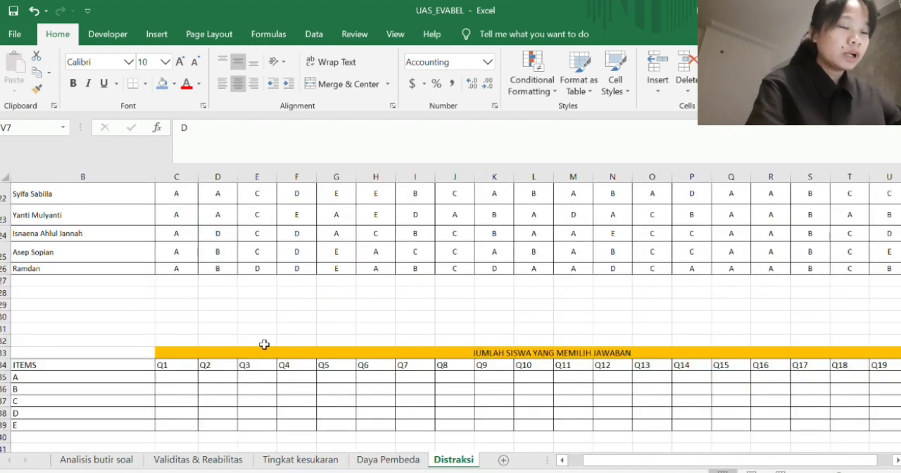
# - Count the students who chose A for Q1 in C35 with =COUNTIF(C3:C26,"A")
pyautogui.click(187, 379)
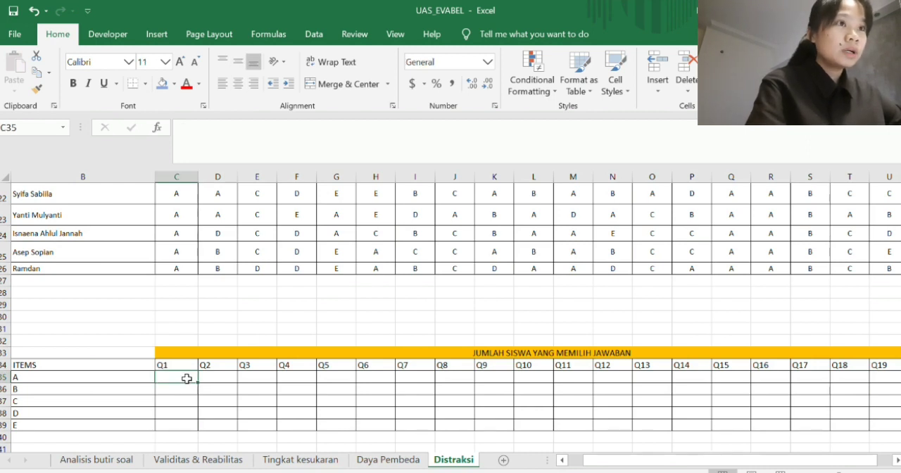
pyautogui.write('=')
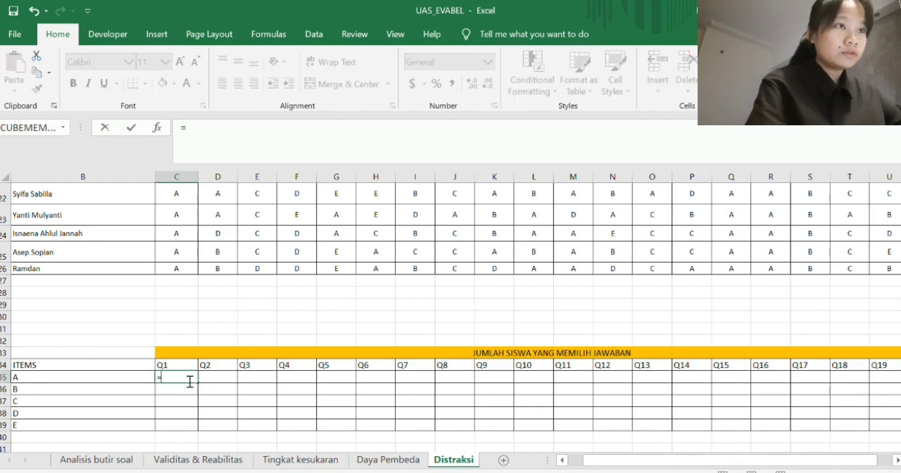
pyautogui.write('coun')
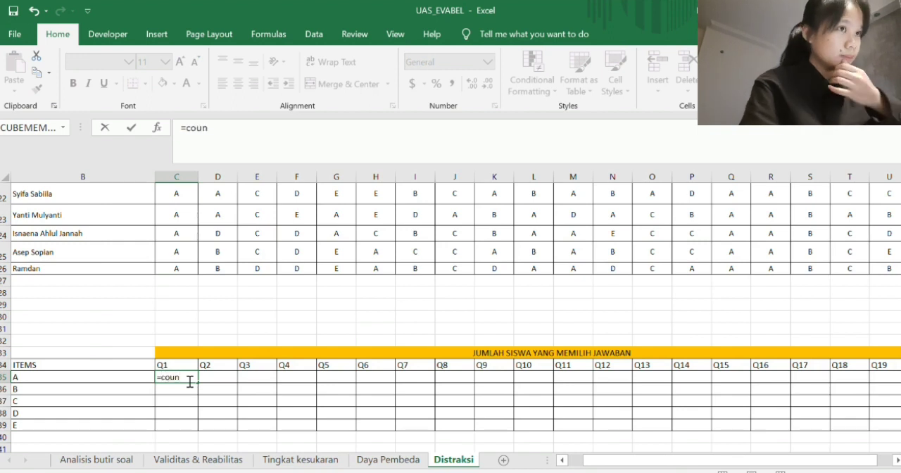
pyautogui.write('tif')
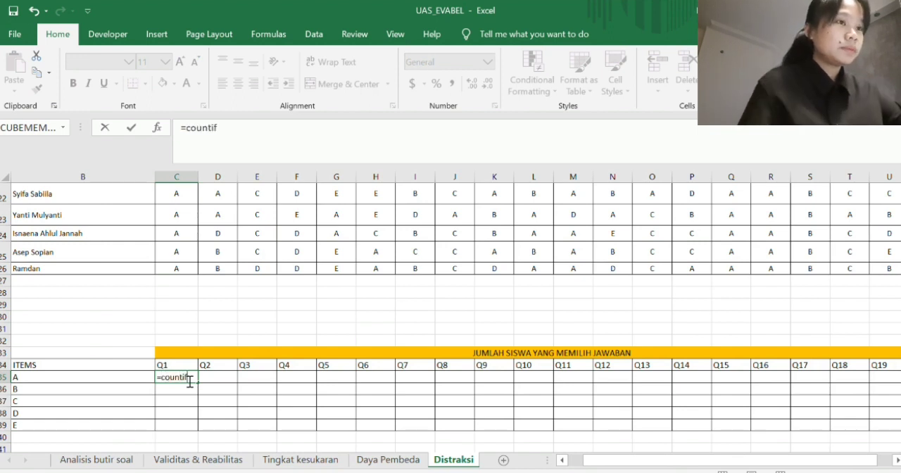
pyautogui.press('Tab')
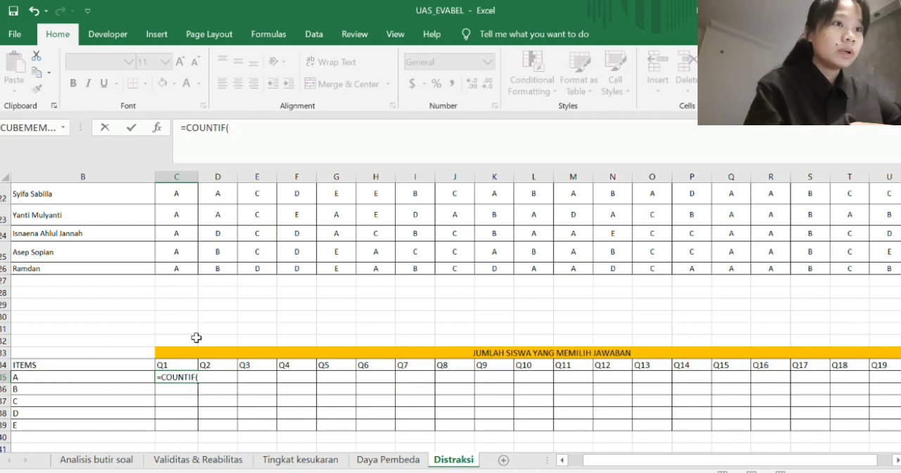
pyautogui.scroll(5, 195, 338)
pyautogui.scroll(2, 196, 338)
pyautogui.moveTo(173, 234); pyautogui.dragTo(171, 421)
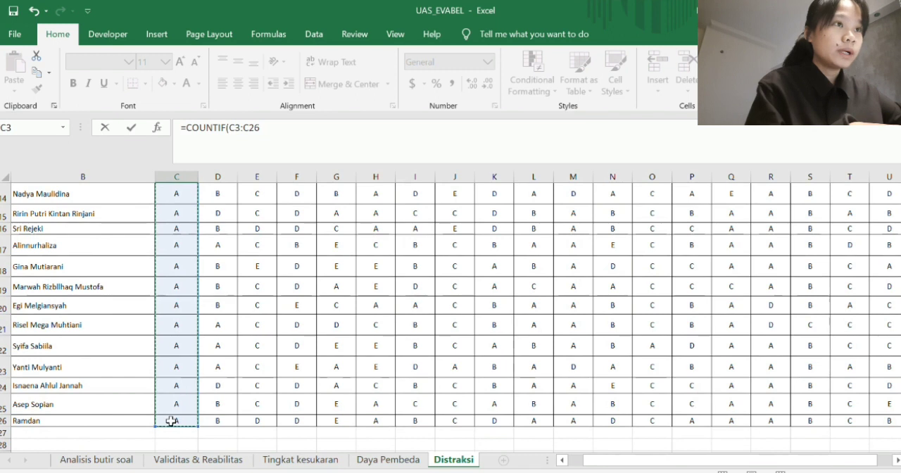
pyautogui.write(',"A')
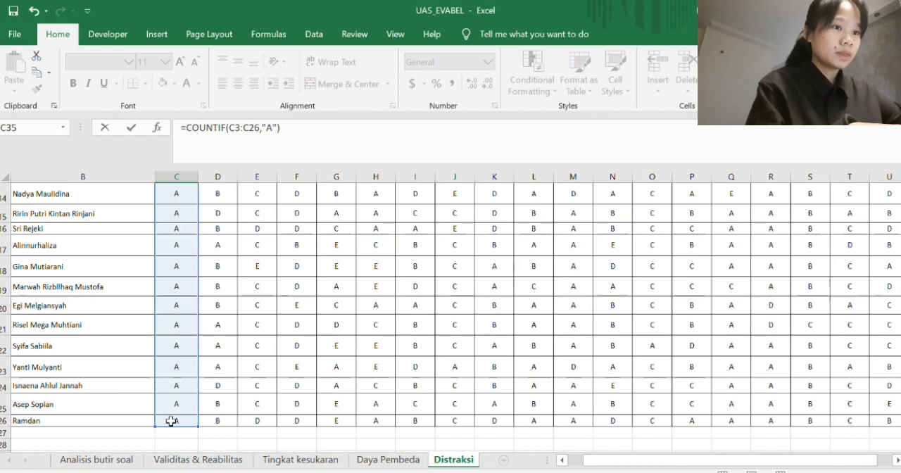
pyautogui.press('Return')
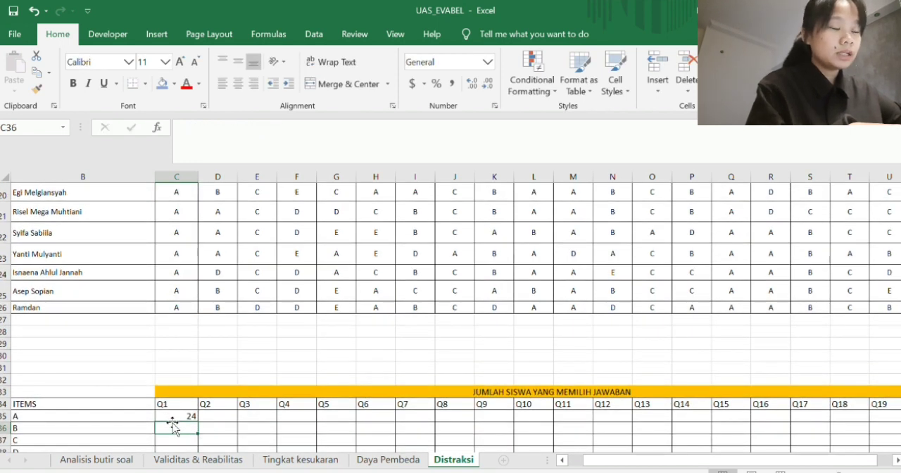
# - Copy the COUNTIF formula for answer A from C35 across the row to Q20 in V35
pyautogui.scroll(-1, 176, 423)
pyautogui.click(188, 395)
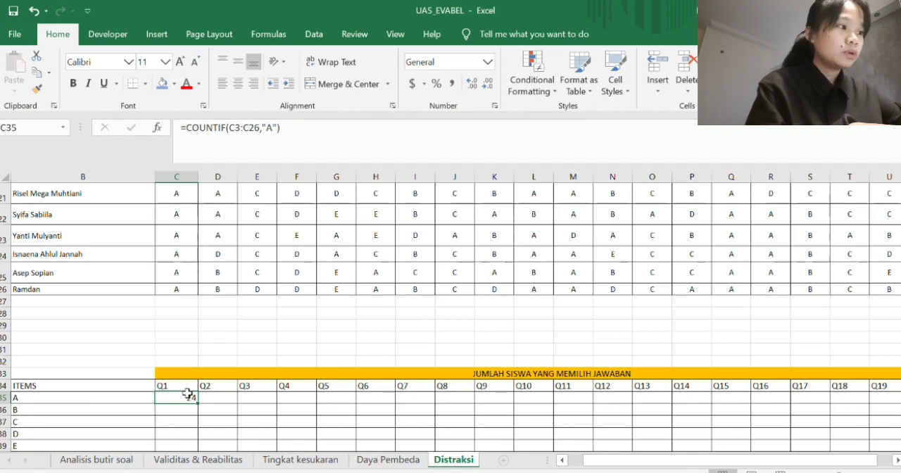
pyautogui.moveTo(197, 402); pyautogui.dragTo(788, 396)
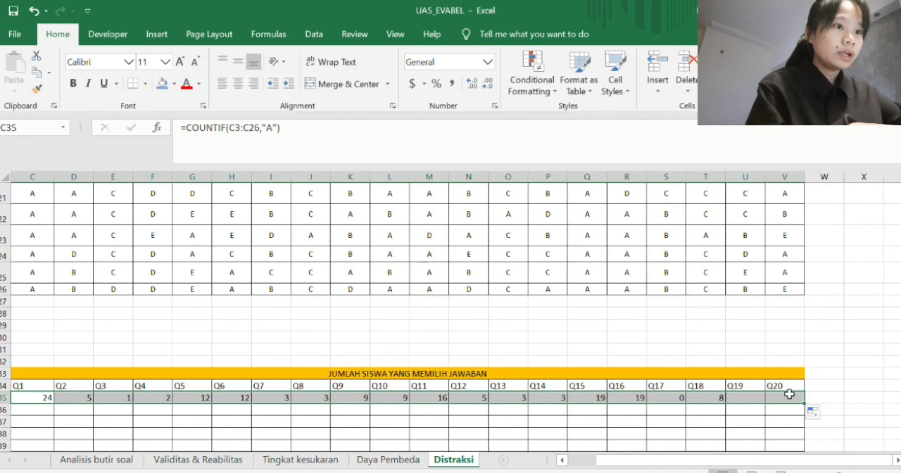
pyautogui.hscroll(-3, 704, 395)
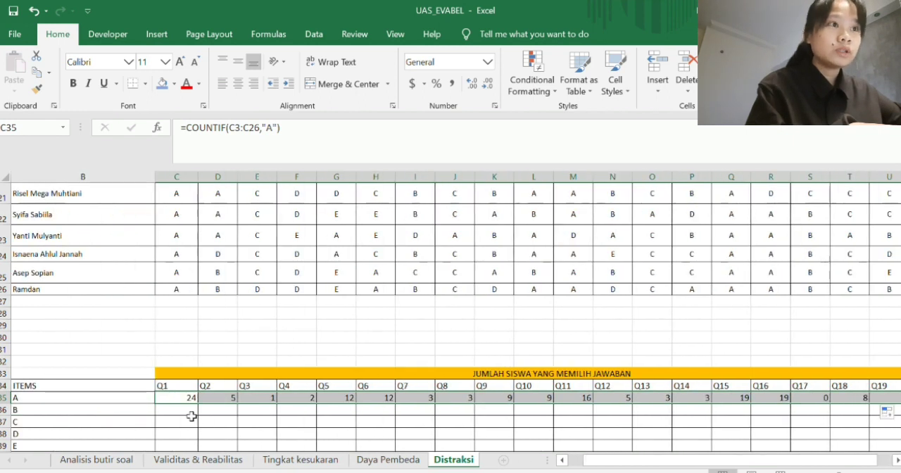
# - Count the students who chose B for Q1 in C36 with =COUNTIF(C3:C26,"B")
pyautogui.click(190, 413)
pyautogui.write('=')
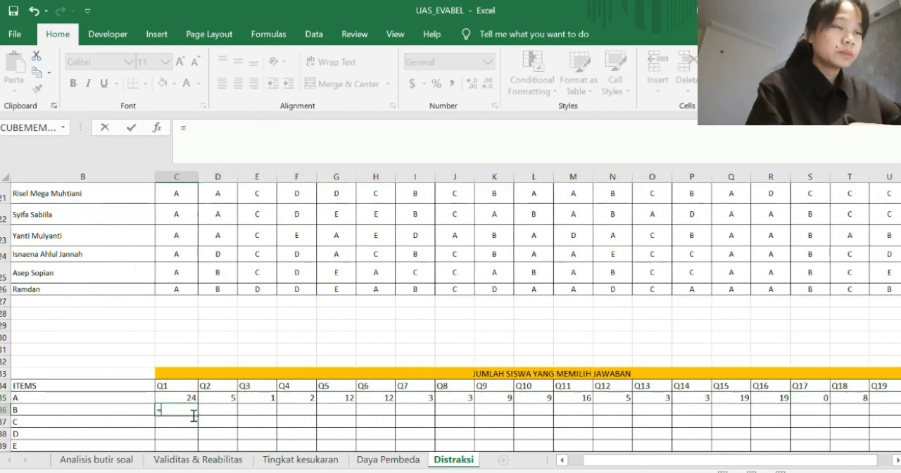
pyautogui.write('COUNTIF(')
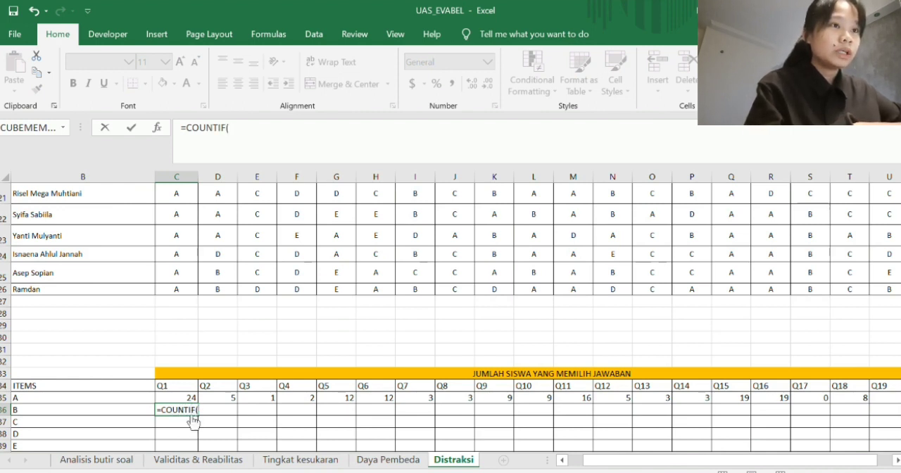
pyautogui.scroll(5, 201, 362)
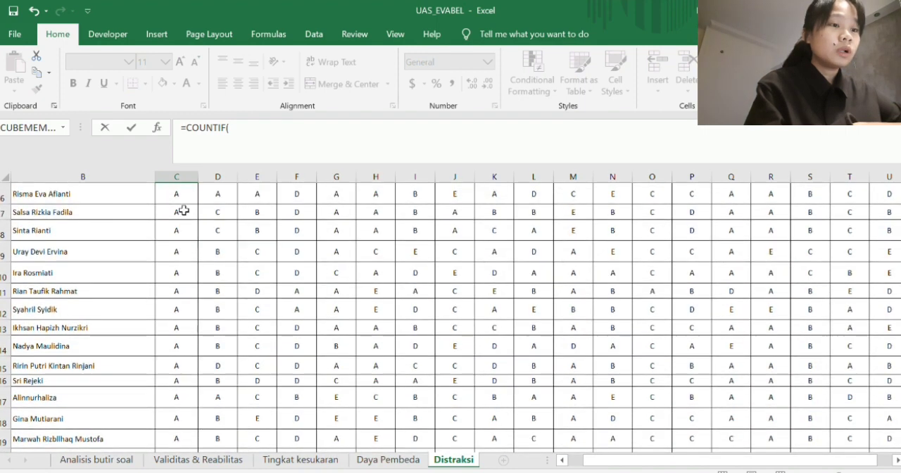
pyautogui.scroll(2, 183, 210)
pyautogui.moveTo(181, 207); pyautogui.dragTo(179, 422)
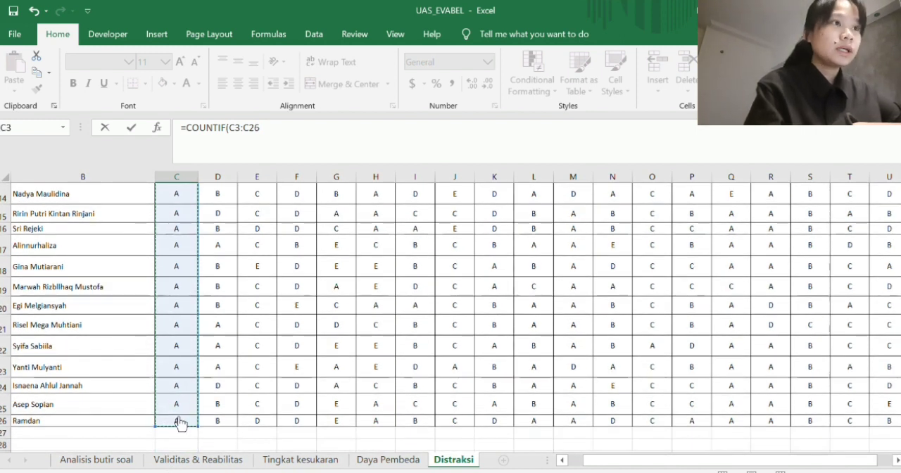
pyautogui.write(',"')
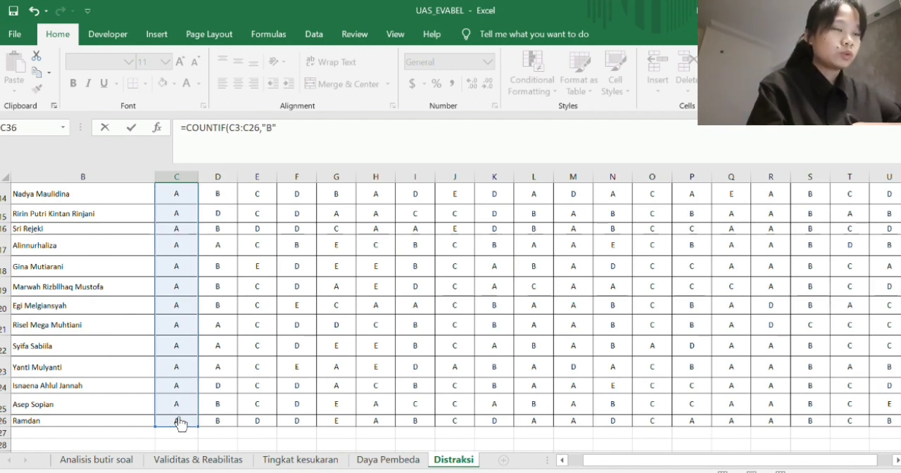
pyautogui.write('B"')
pyautogui.press('BackSpace')
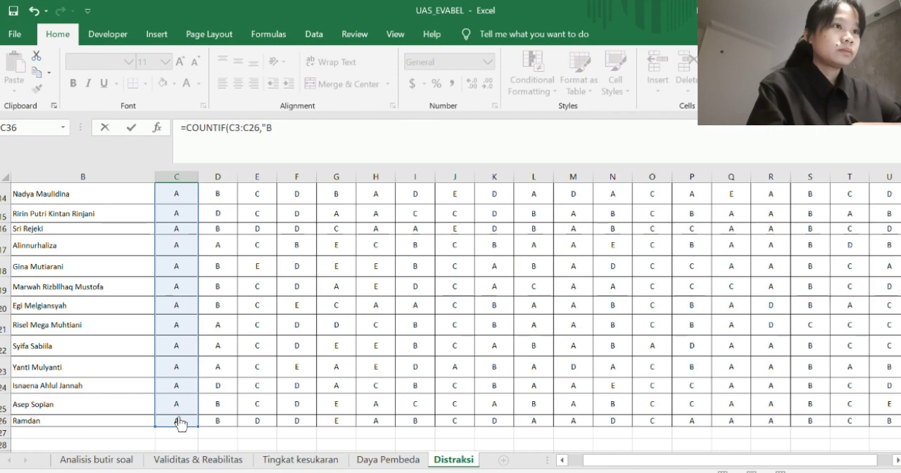
pyautogui.write('")')
pyautogui.press('Return')
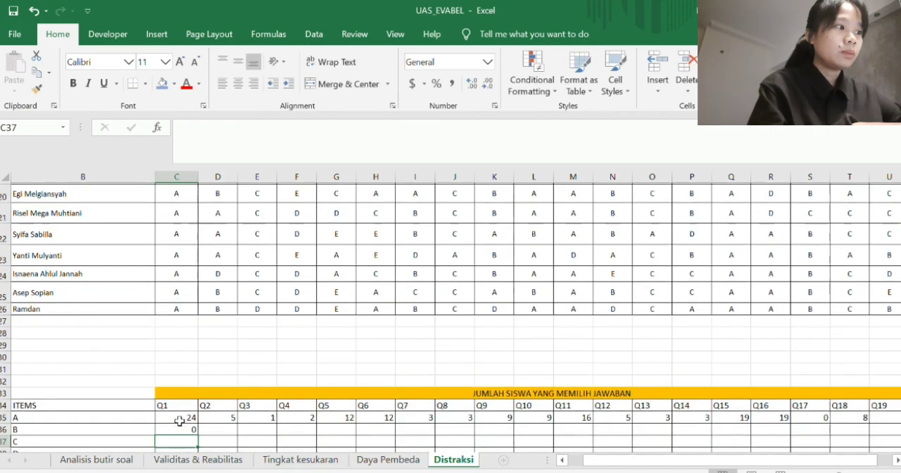
# - Copy the COUNTIF formula for answer B from C36 across the row to Q20 in V36
pyautogui.click(181, 428)
pyautogui.moveTo(198, 433); pyautogui.dragTo(785, 421)
pyautogui.hscroll(-3, 646, 371)
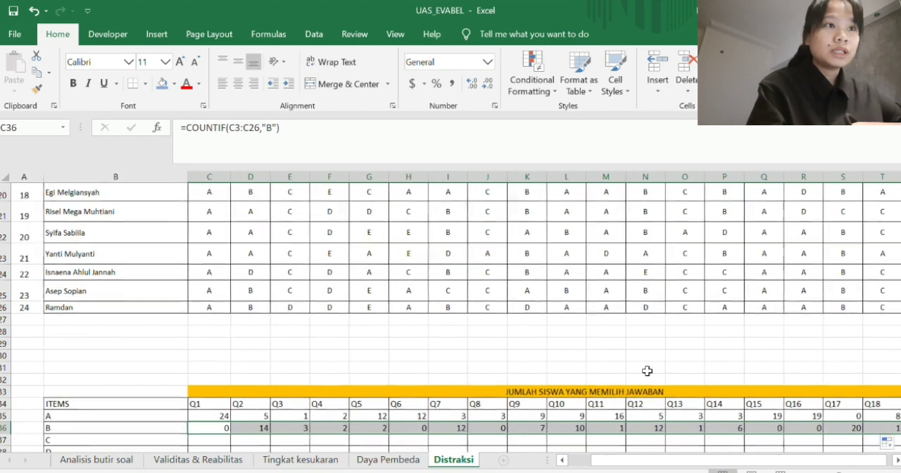
# - Count the students who chose C for Q1 in C37 with =COUNTIF(C3:C26,"C")
pyautogui.scroll(-2, 350, 343)
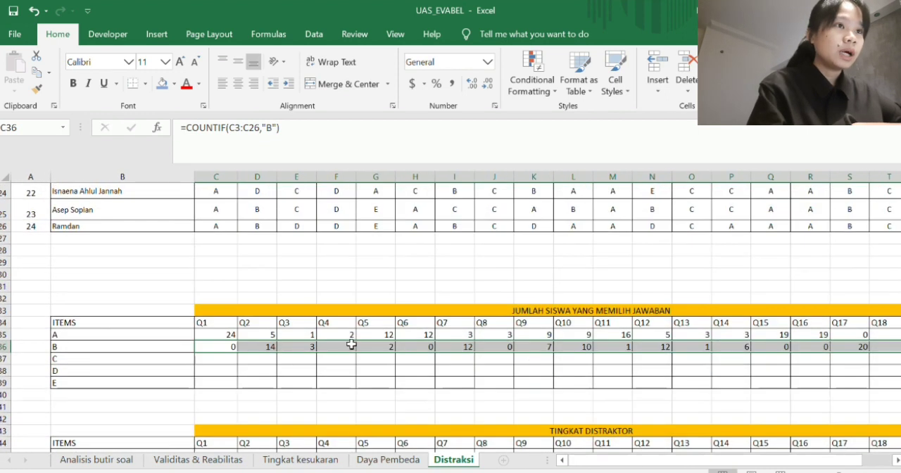
pyautogui.click(231, 359)
pyautogui.write('=COUNTIF(')
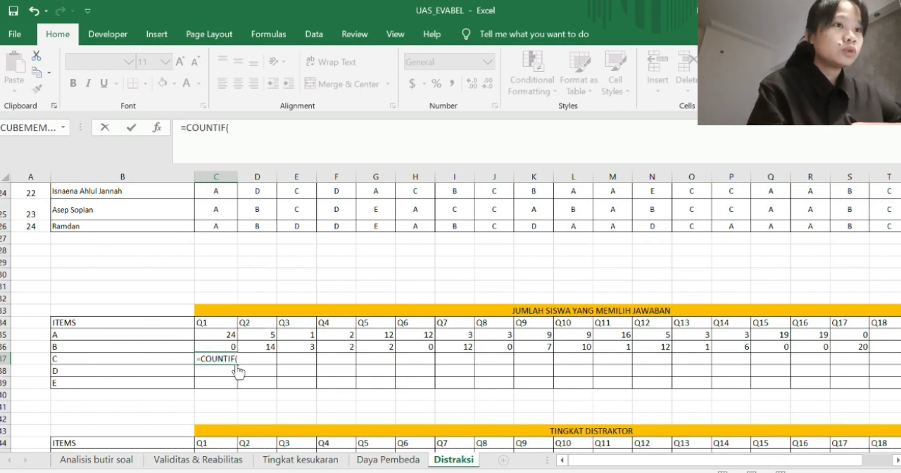
pyautogui.scroll(7, 313, 259)
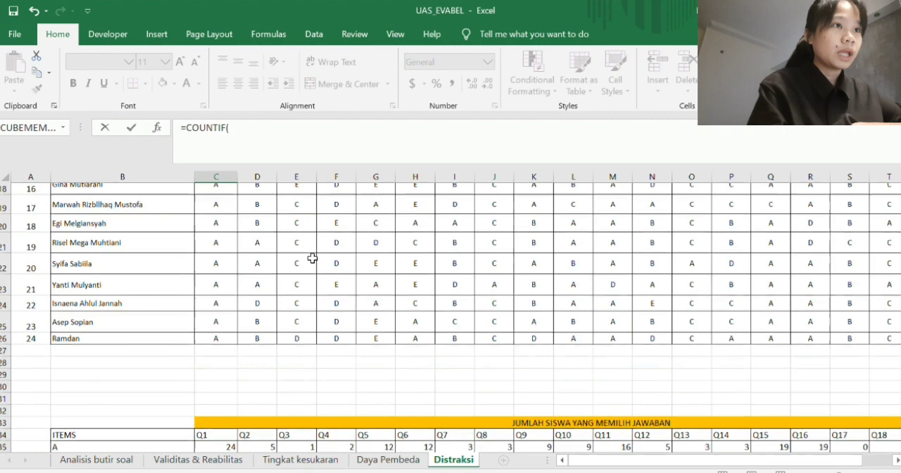
pyautogui.scroll(1, 293, 252)
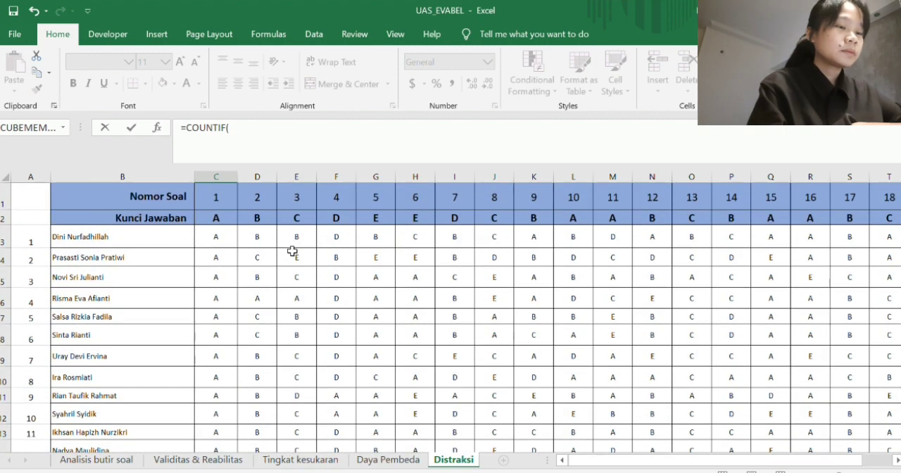
pyautogui.moveTo(223, 231); pyautogui.dragTo(217, 428)
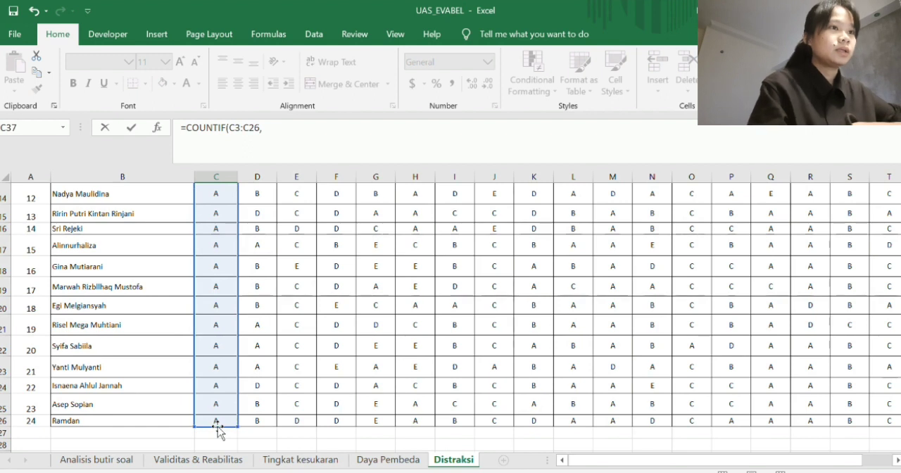
pyautogui.write('"')
pyautogui.scroll(-3, 219, 431)
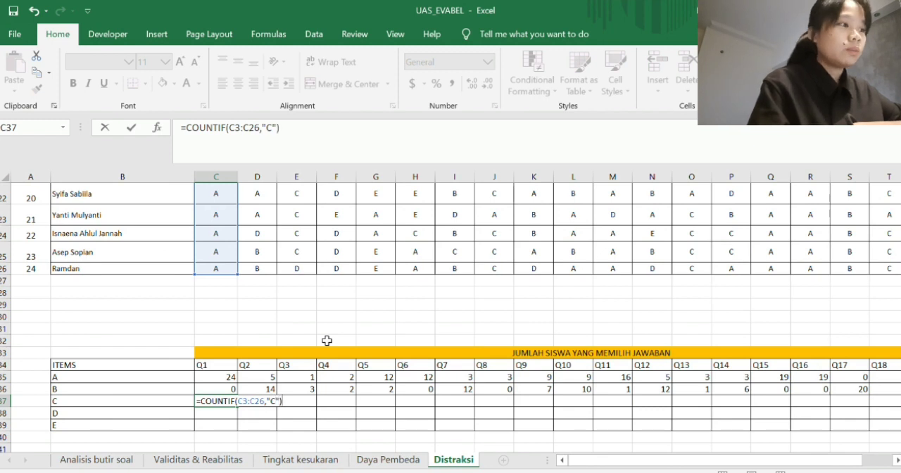
pyautogui.press('Return')
# - Copy the COUNTIF formula for answer C from C37 across the row to Q20 in V37
pyautogui.click(228, 401)
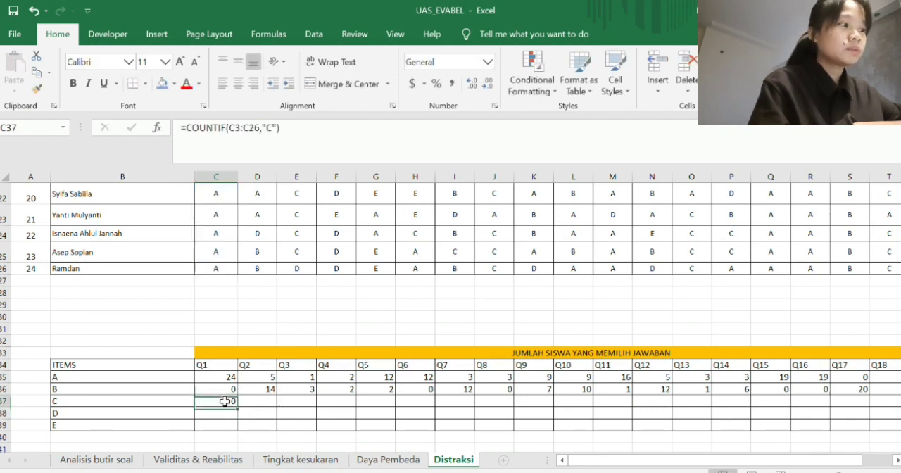
pyautogui.moveTo(410, 403); pyautogui.dragTo(789, 406)
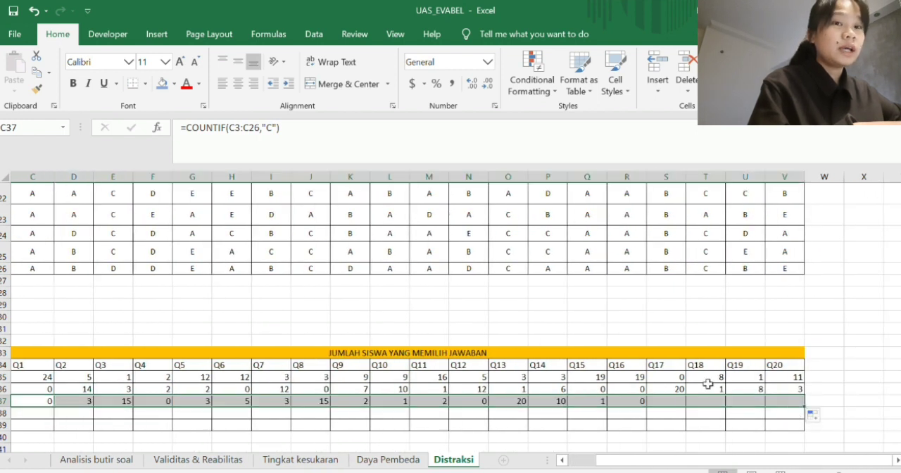
pyautogui.hscroll(-3, 627, 364)
# - Count the students who chose D for Q1 in C38 with =COUNTIF(C3:C26,"D")
pyautogui.click(232, 412)
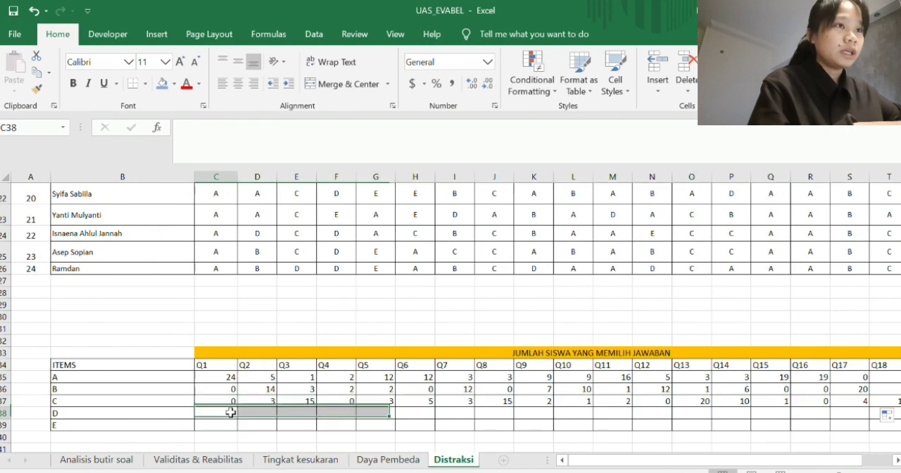
pyautogui.write('=COUNTI')
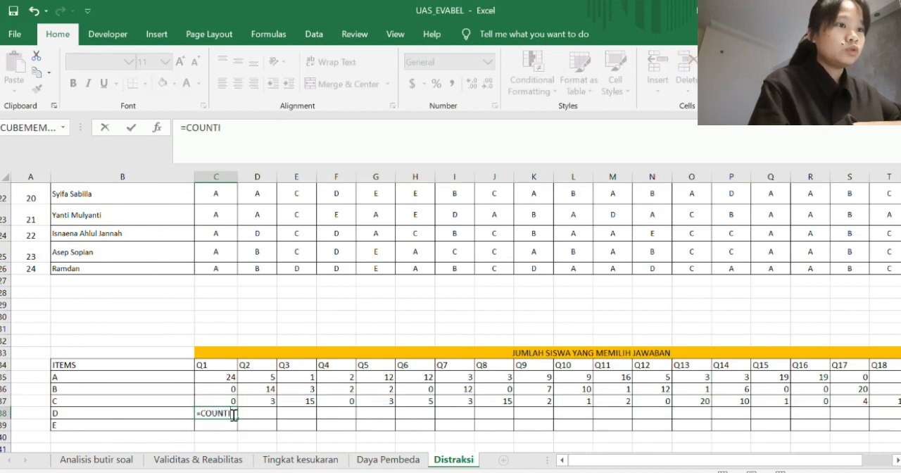
pyautogui.write('F(')
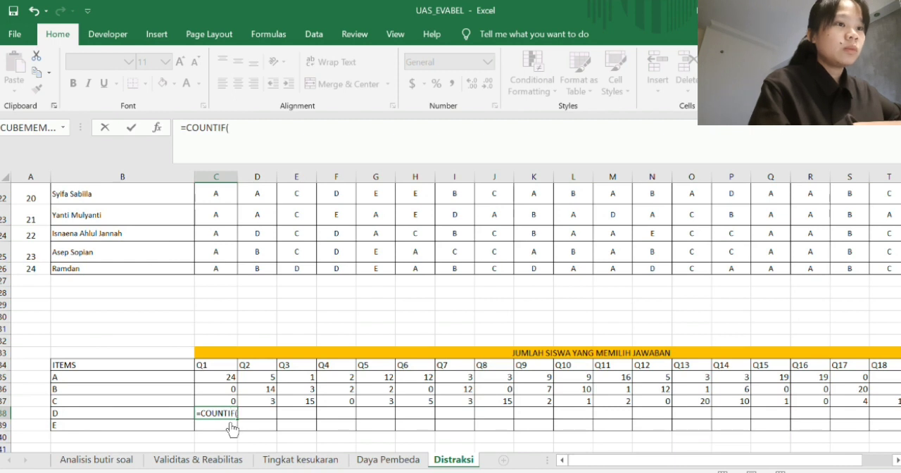
pyautogui.scroll(7, 278, 268)
pyautogui.moveTo(216, 237); pyautogui.dragTo(216, 416)
pyautogui.scroll(-3, 334, 355)
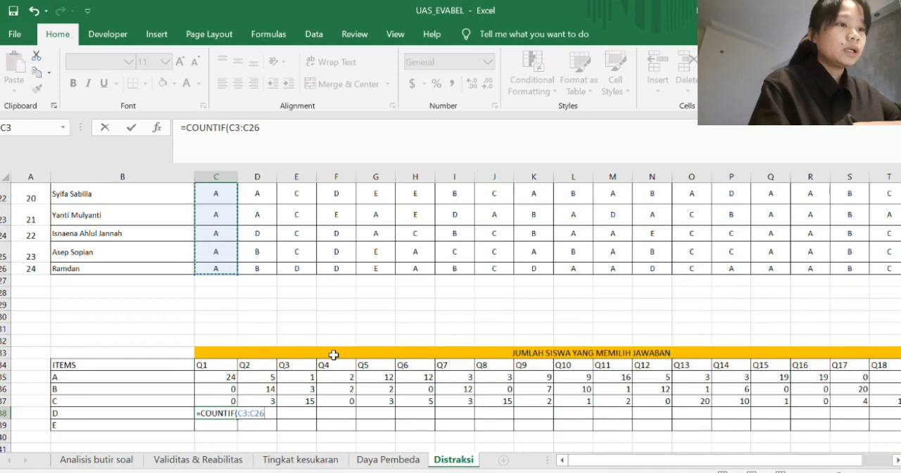
pyautogui.write(',')
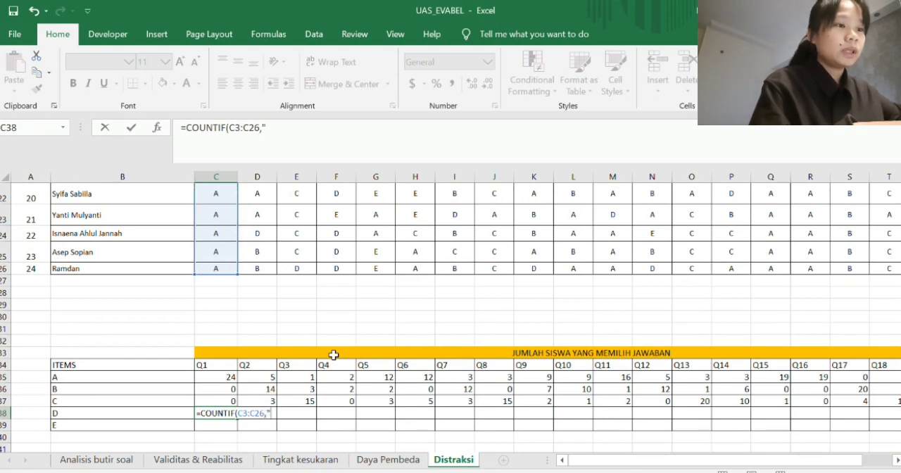
pyautogui.write('"D')
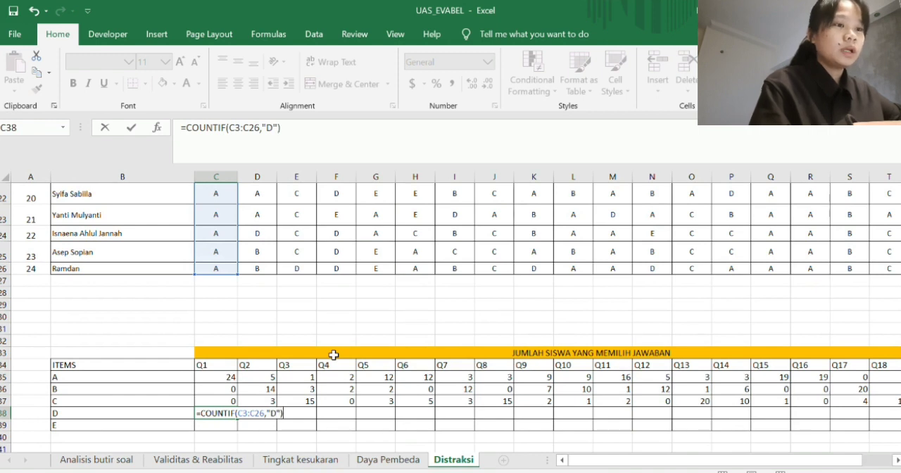
pyautogui.write('")')
pyautogui.press('Return')
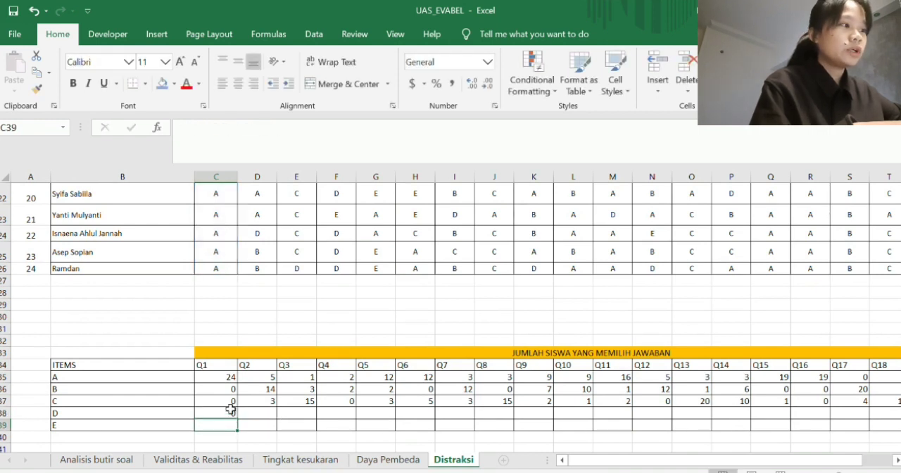
# - Copy the COUNTIF formula for answer D from C38 across the row to Q20 in V38
pyautogui.click(231, 412)
pyautogui.moveTo(239, 418); pyautogui.dragTo(807, 425)
pyautogui.hscroll(-3, 649, 376)
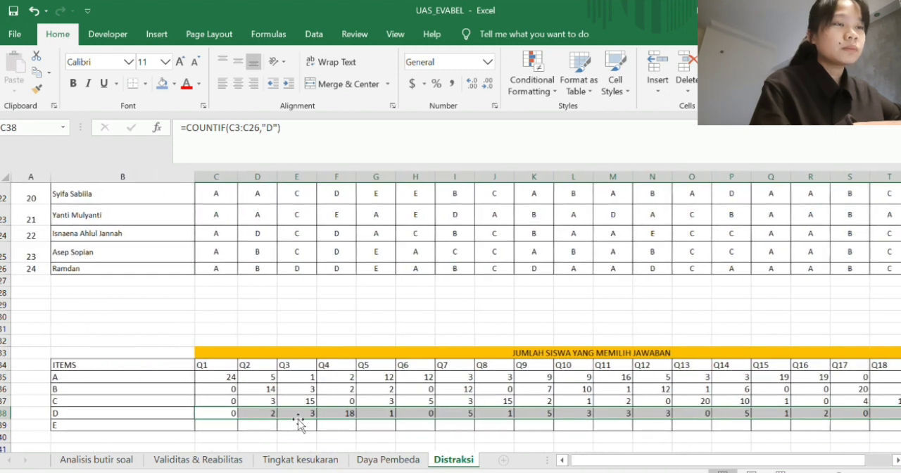
# - Count the students who chose E for Q1 in C39 with =COUNTIF(C3:C26,"E")
pyautogui.click(233, 424)
pyautogui.write('=')
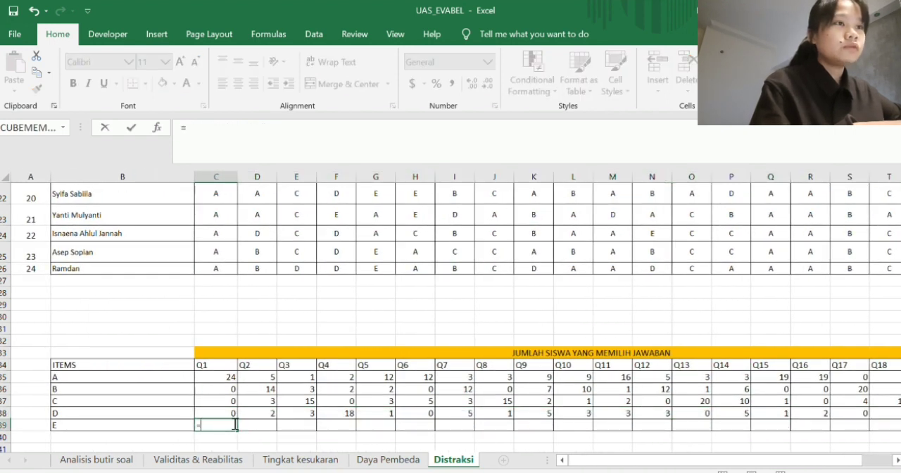
pyautogui.write('COUNTI')
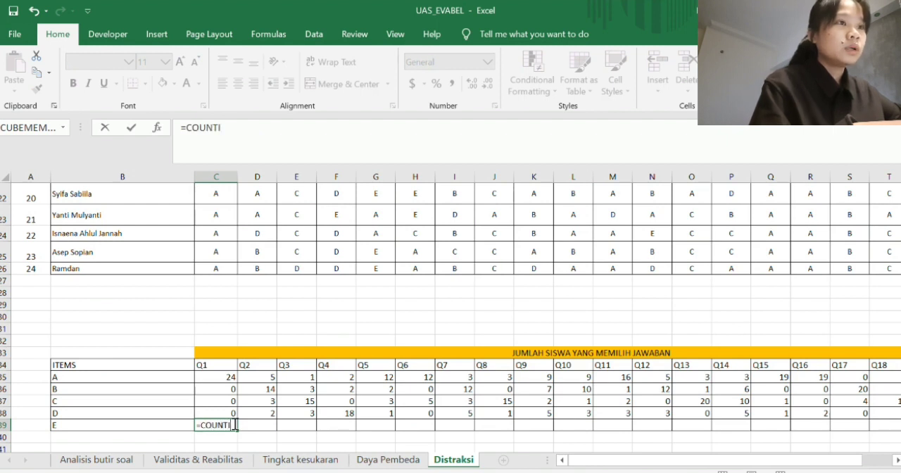
pyautogui.write('F(')
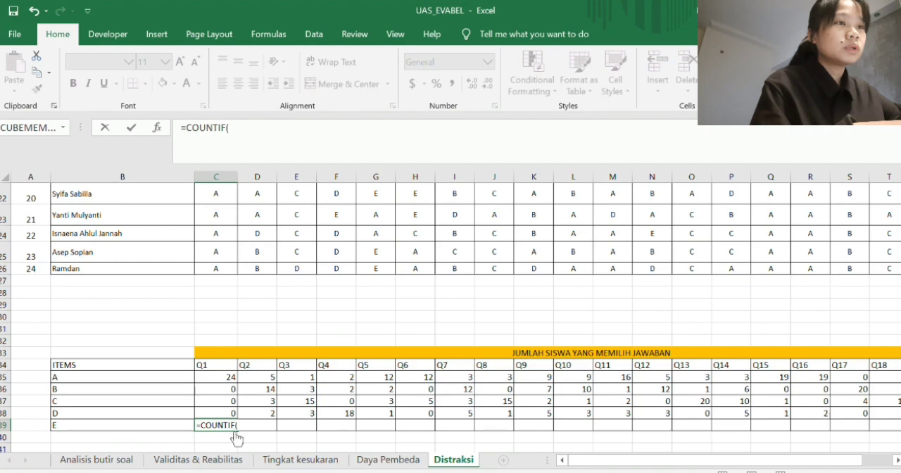
pyautogui.scroll(7, 252, 231)
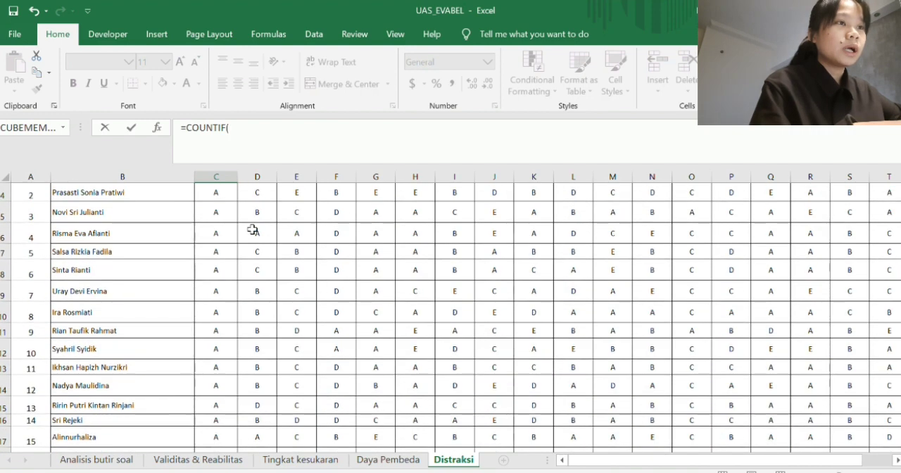
pyautogui.click(236, 240)
pyautogui.moveTo(237, 239); pyautogui.dragTo(219, 416)
pyautogui.scroll(-2, 220, 417)
pyautogui.scroll(-2, 220, 417)
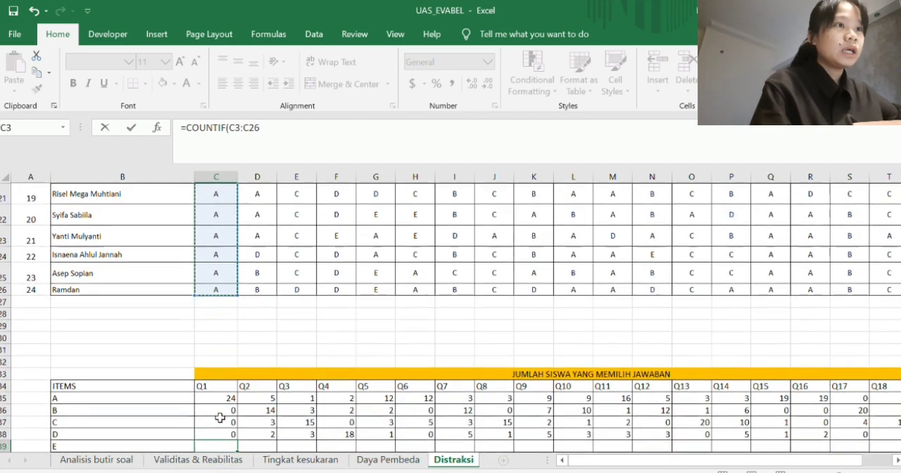
pyautogui.write(',"')
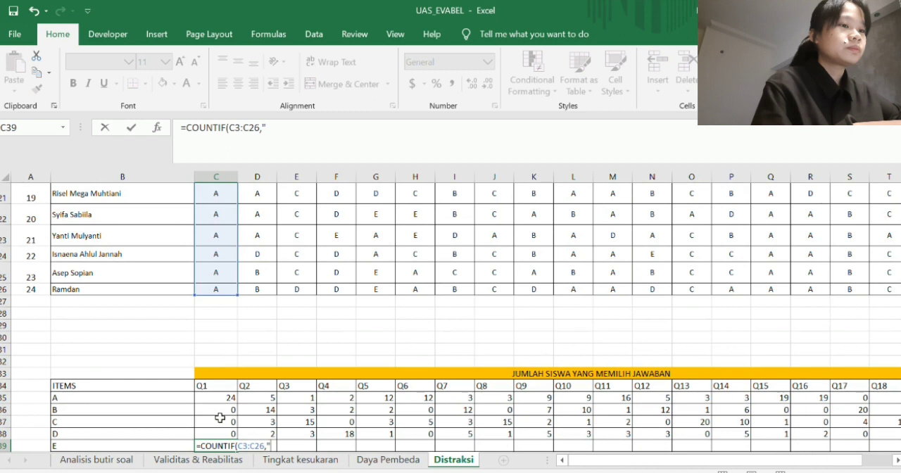
pyautogui.write('E')
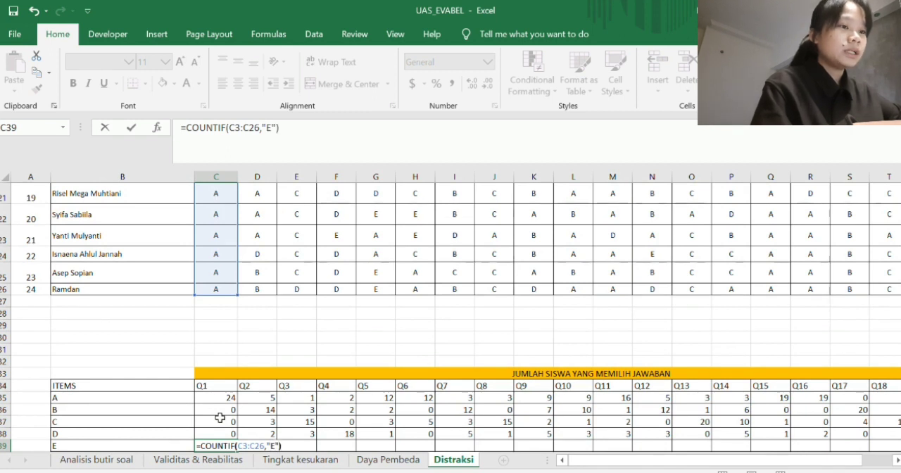
pyautogui.press('Return')
# - Copy the COUNTIF formula for answer E from C39 across the row to Q20 in V39
pyautogui.moveTo(220, 420); pyautogui.dragTo(804, 423)
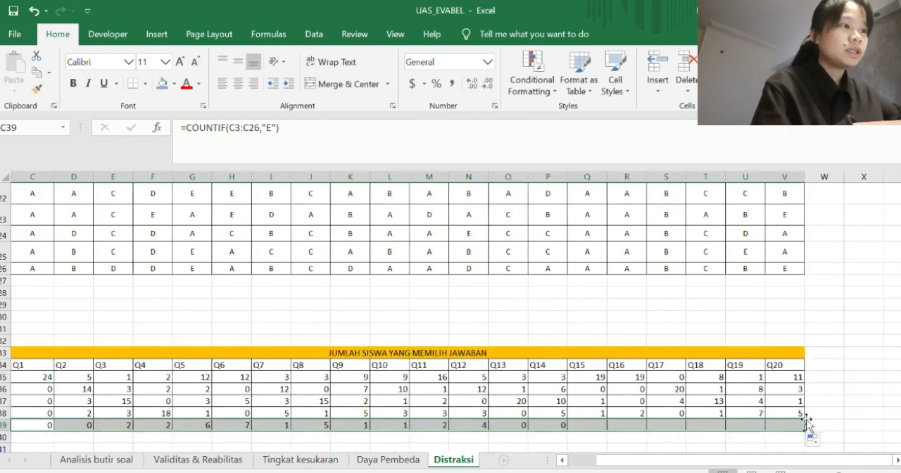
pyautogui.scroll(-2, 627, 352)
pyautogui.hscroll(-3, 627, 352)
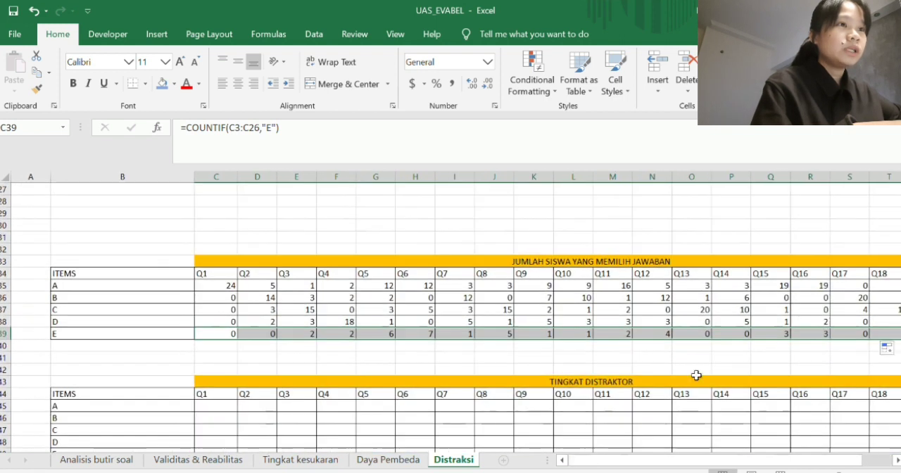
pyautogui.hscroll(2, 697, 375)
pyautogui.hscroll(-1, 697, 374)
# - Divide the number of students choosing A for Q1 by the last student number in C45 with =C35/A26
pyautogui.scroll(-2, 556, 366)
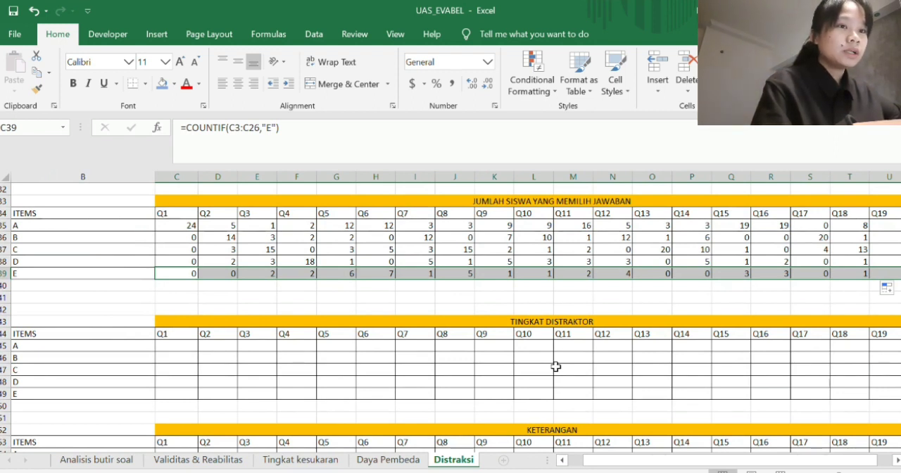
pyautogui.click(170, 345)
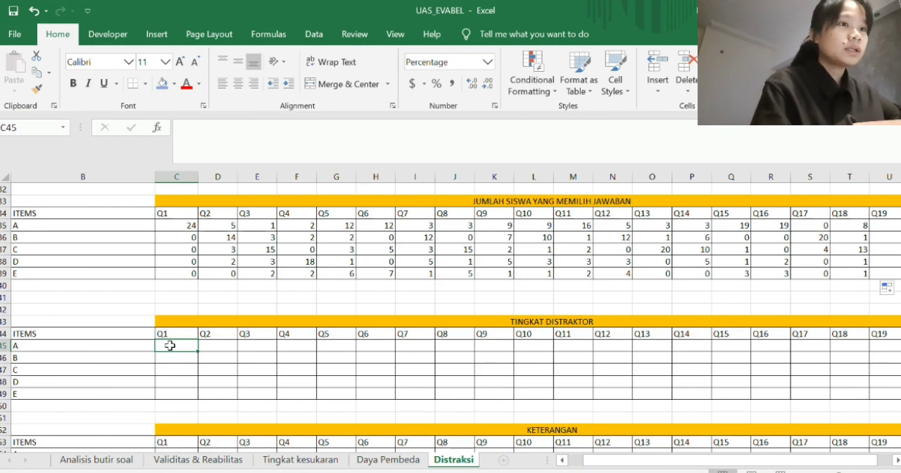
pyautogui.write('=')
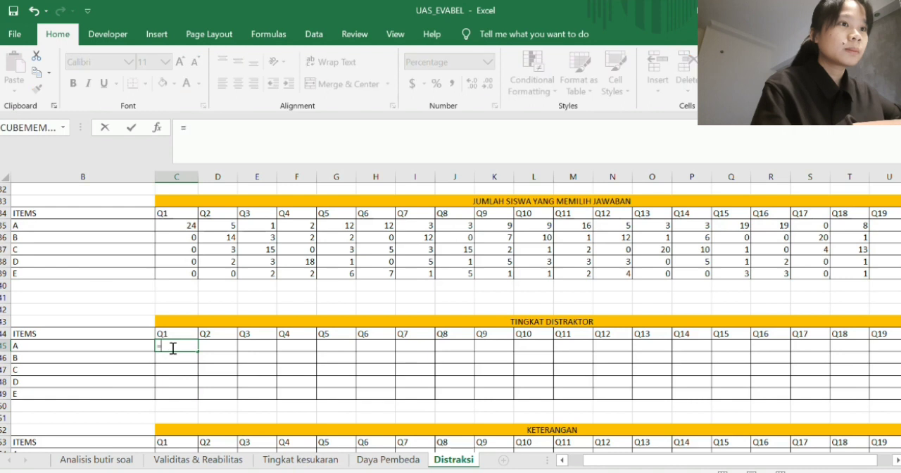
pyautogui.click(190, 225)
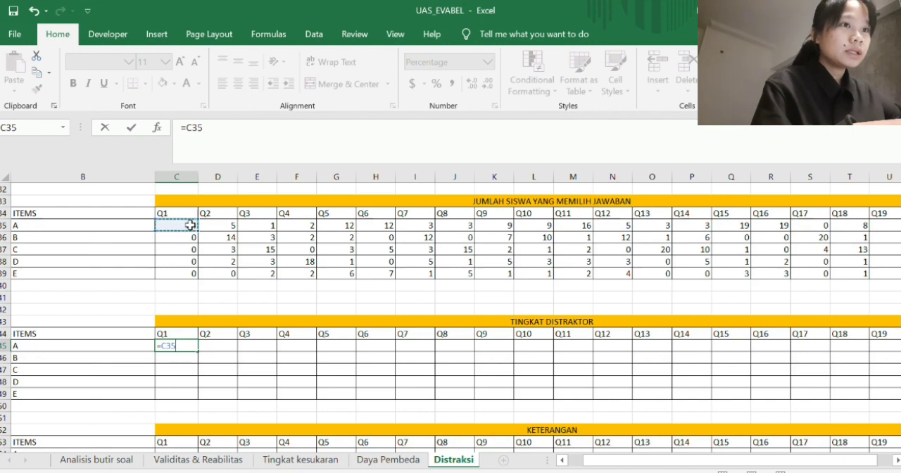
pyautogui.write('/')
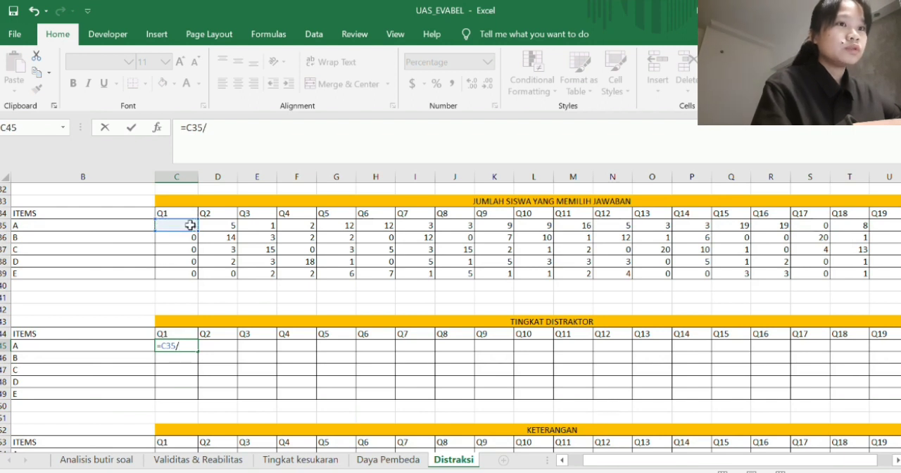
pyautogui.scroll(3, 157, 237)
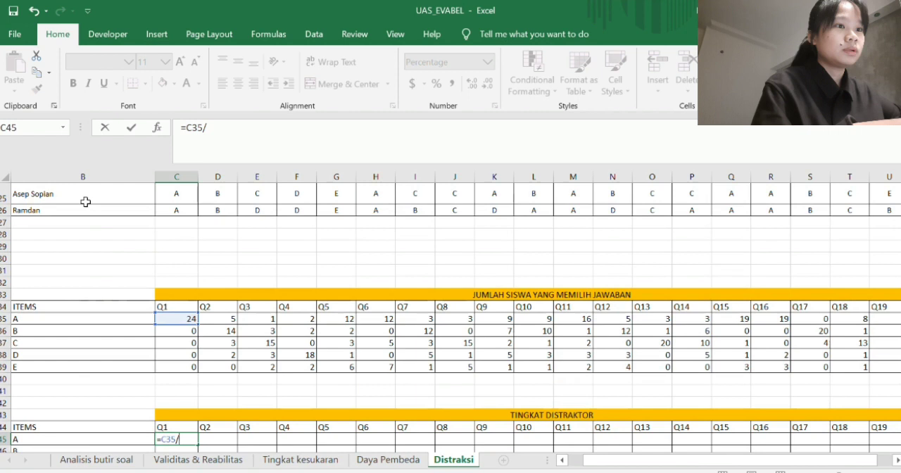
pyautogui.hscroll(-1, 85, 202)
pyautogui.click(28, 210)
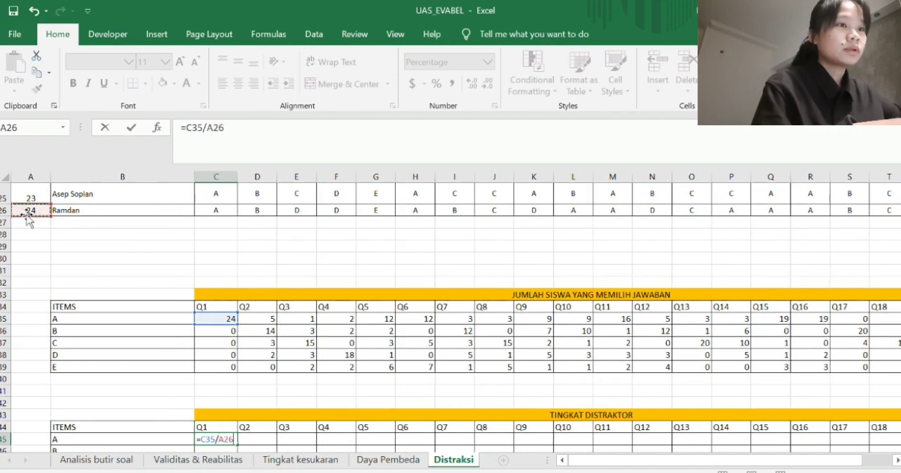
pyautogui.scroll(-2, 255, 243)
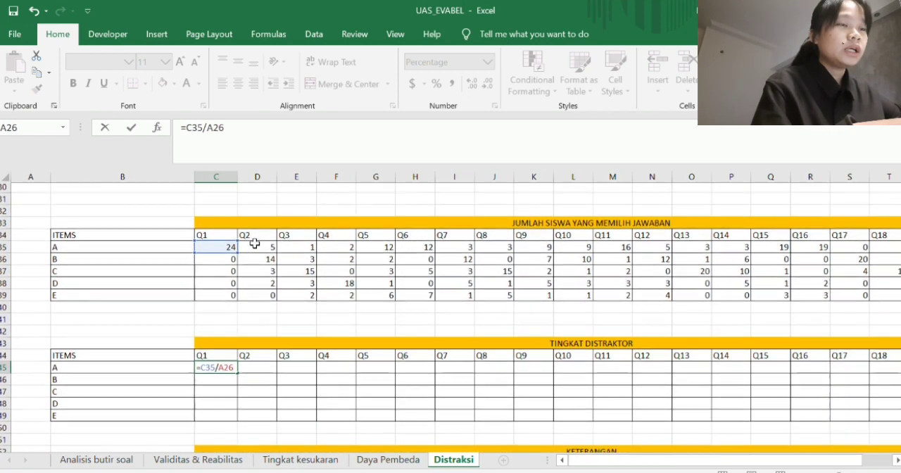
pyautogui.scroll(1, 256, 241)
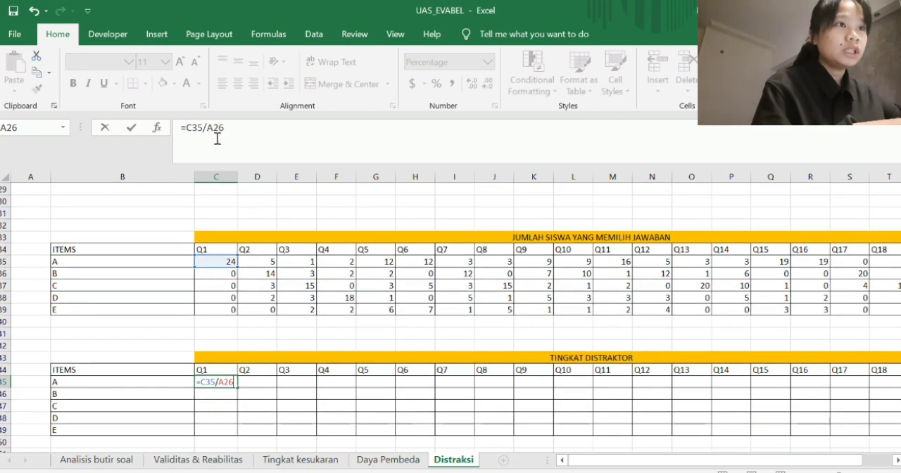
# - Make the divisor reference in C45 absolute so the formula reads =C35/$A$26, and enter it
pyautogui.click(209, 129)
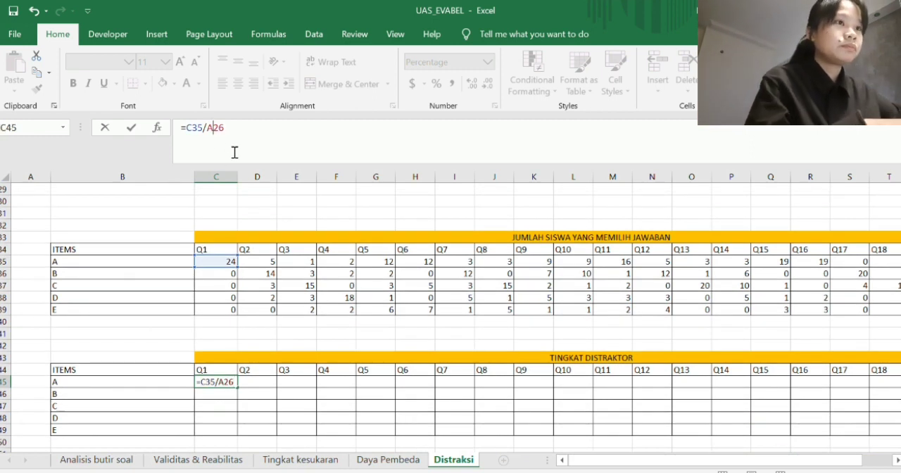
pyautogui.write('$A')
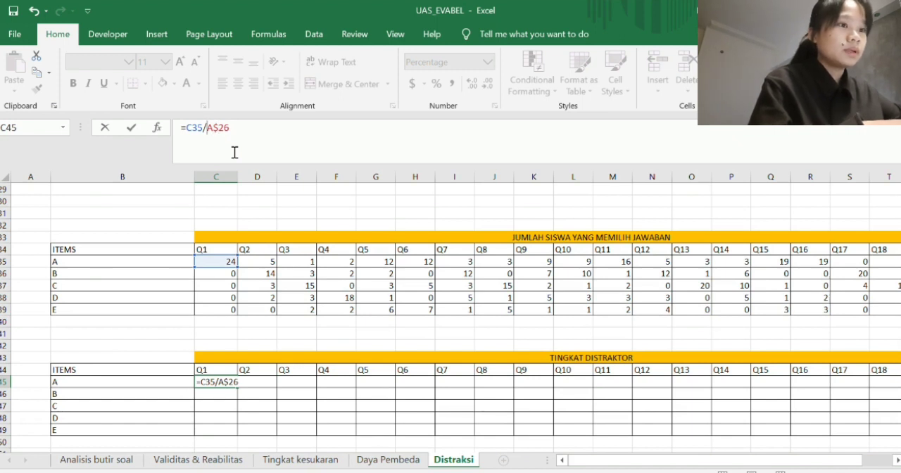
pyautogui.write('$')
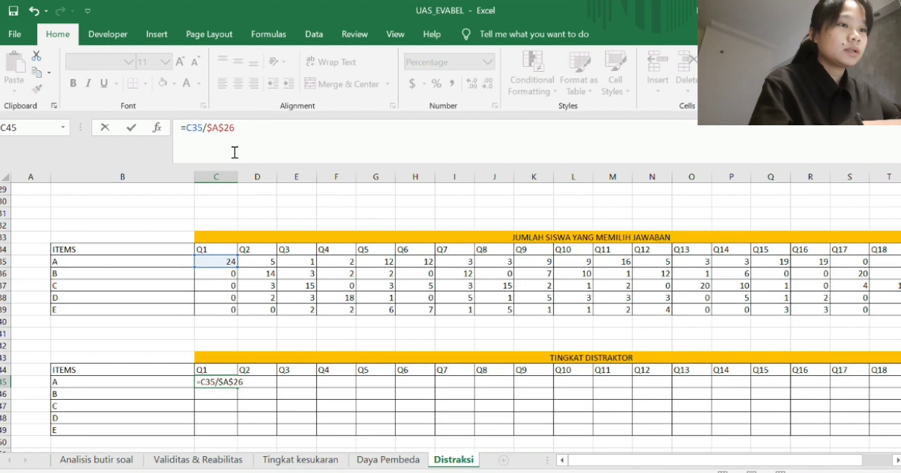
pyautogui.press('Return')
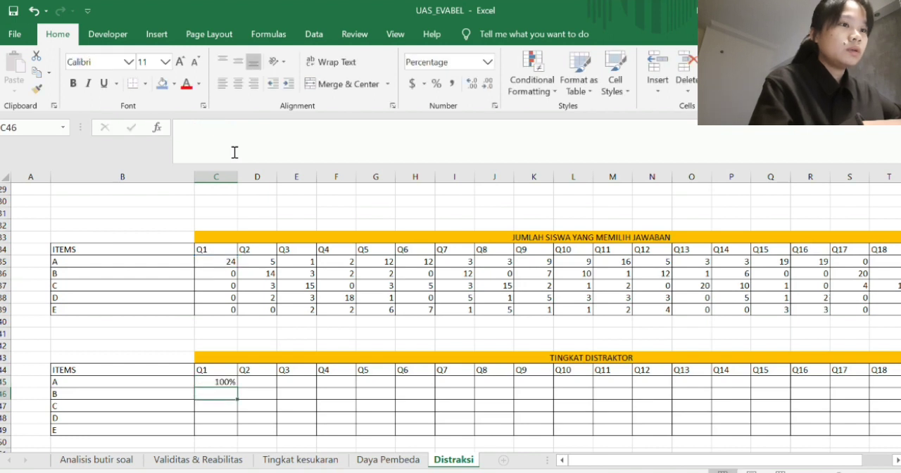
# - Copy the distractor level formula from C45 to answers A to E of all questions Q1 to Q20, filling C45:V49
pyautogui.scroll(-1, 239, 345)
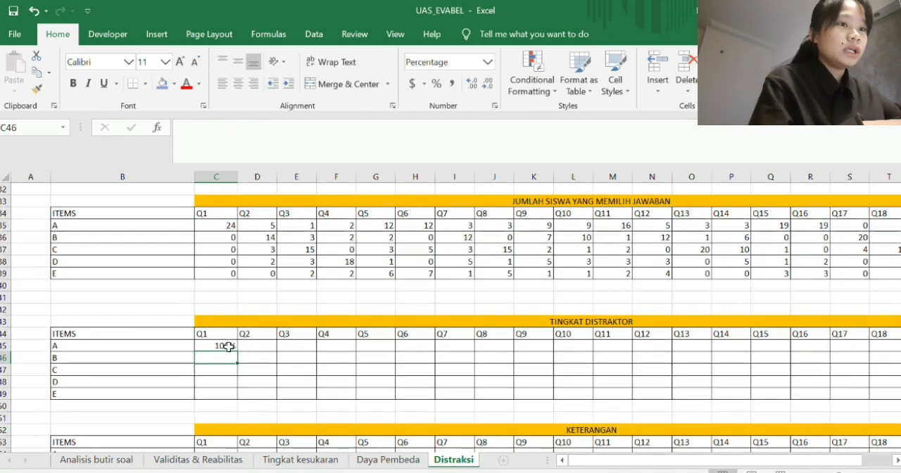
pyautogui.click(228, 346)
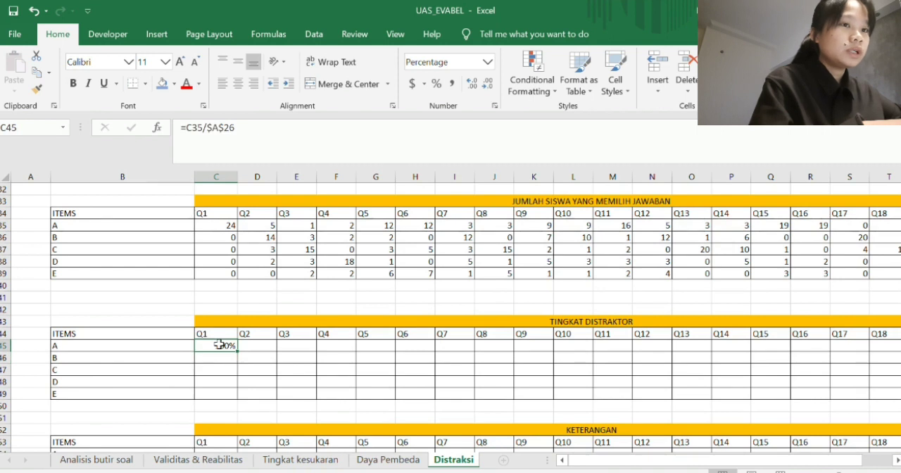
pyautogui.moveTo(237, 350); pyautogui.dragTo(808, 390)
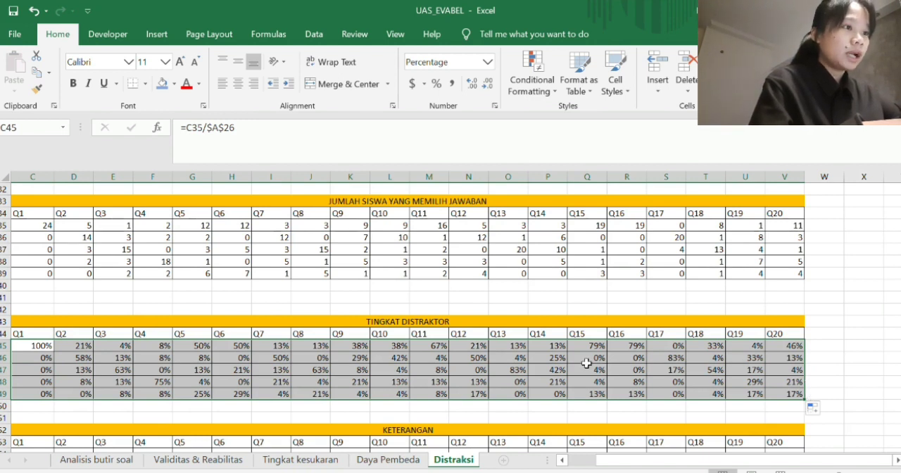
pyautogui.hscroll(-2, 593, 368)
pyautogui.hscroll(2, 592, 368)
pyautogui.click(533, 348)
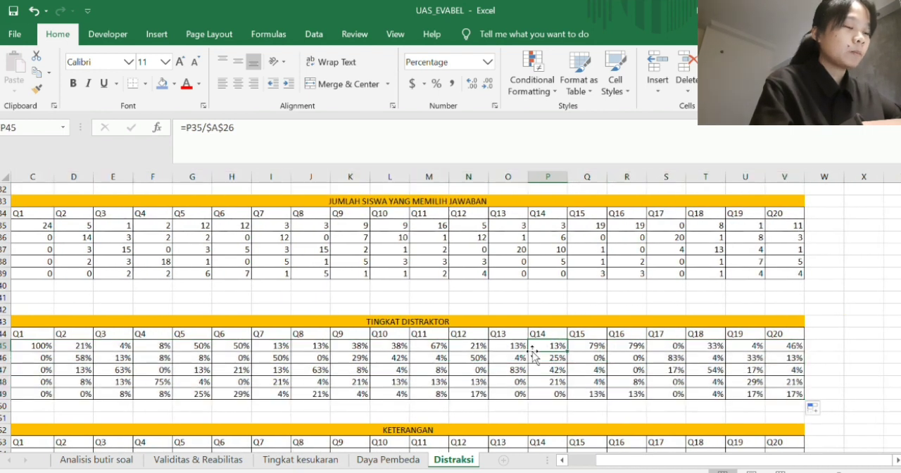
pyautogui.click(470, 358)
pyautogui.hscroll(-2, 486, 302)
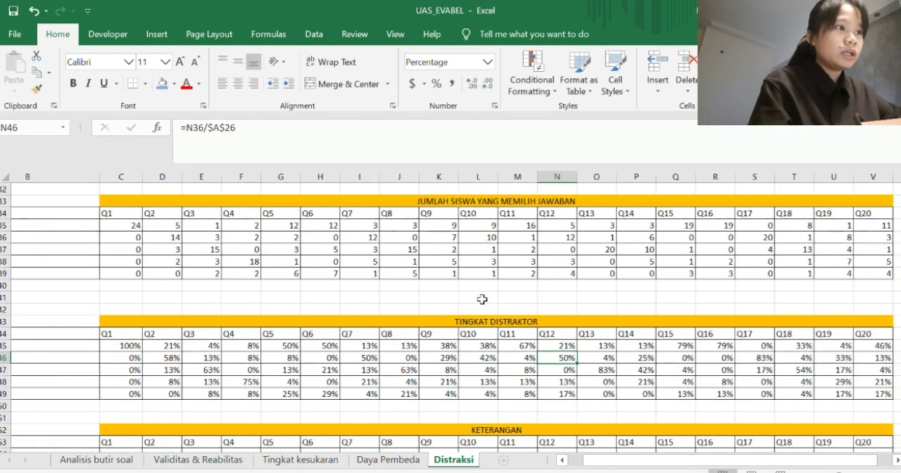
# - Begin the Keterangan formula for answer A of Q1 in C54 with =IF(C45>=5%,"DITERIMA"
pyautogui.scroll(-3, 486, 302)
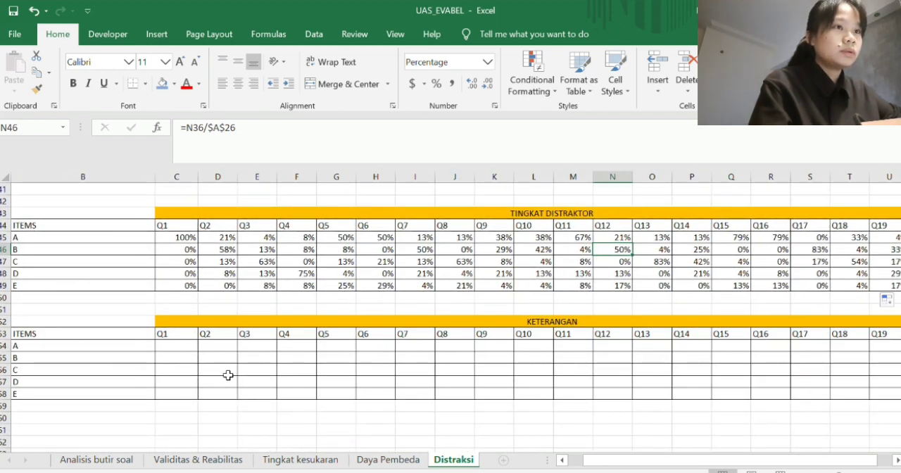
pyautogui.click(181, 342)
pyautogui.write('=IF')
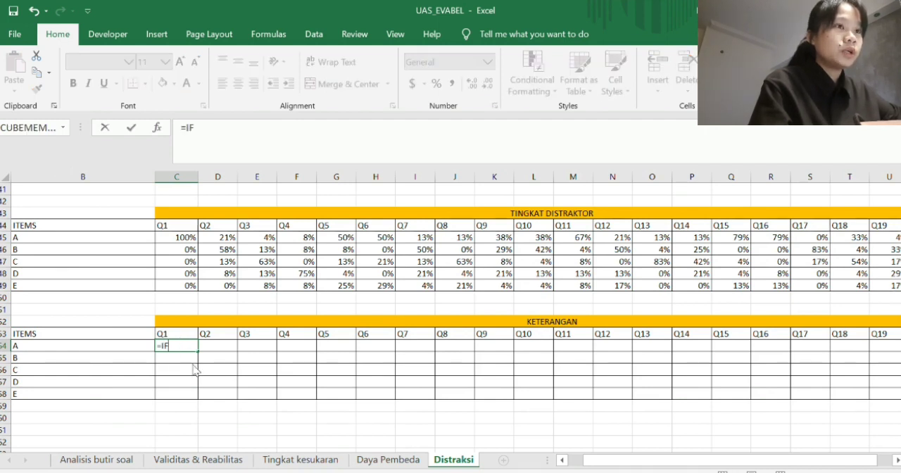
pyautogui.write('(')
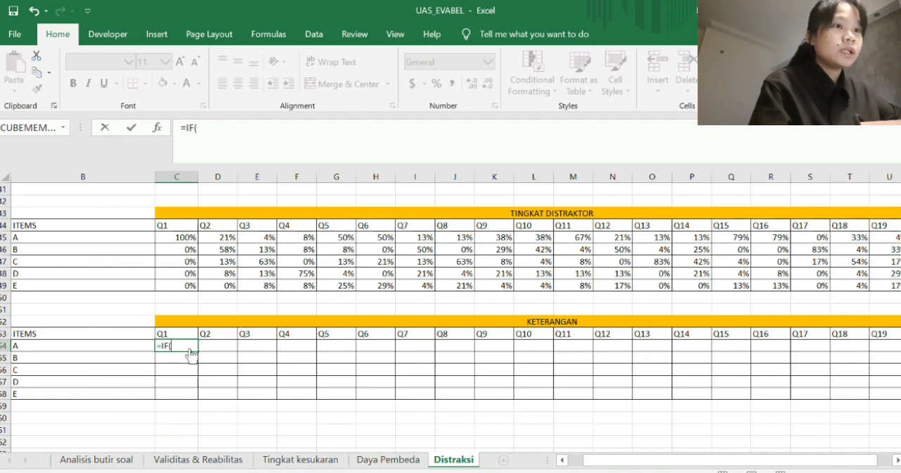
pyautogui.click(172, 239)
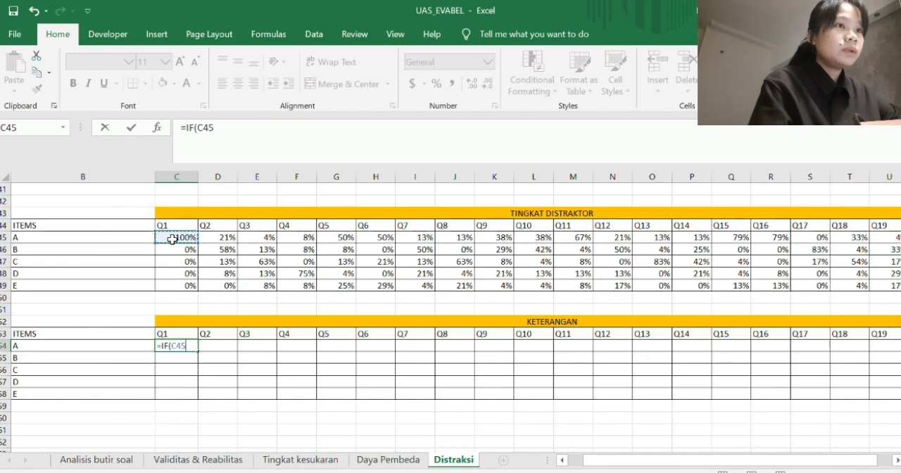
pyautogui.write('>=')
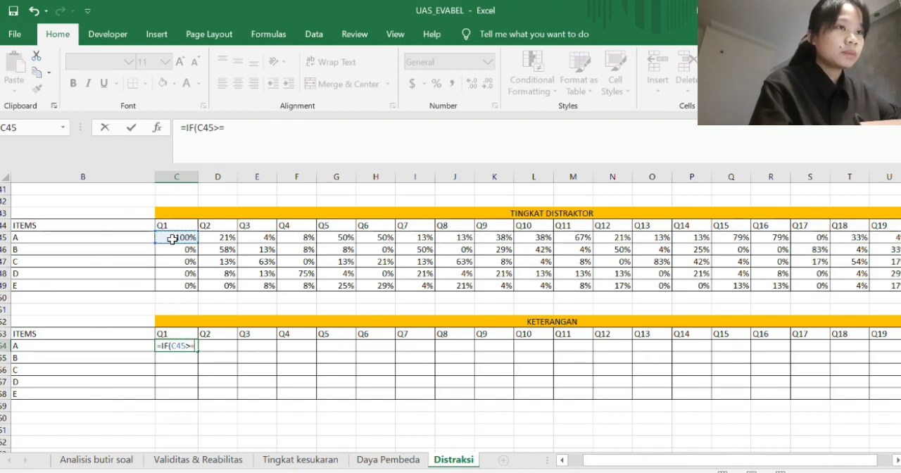
pyautogui.write('5%')
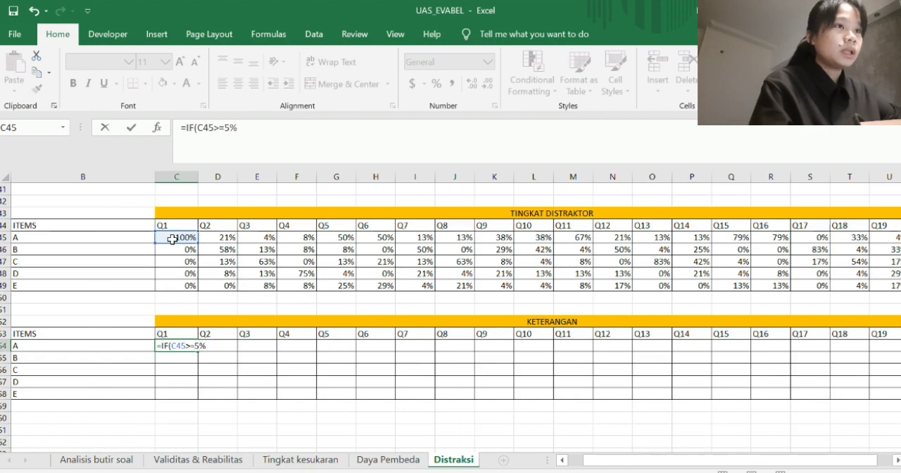
pyautogui.write(',')
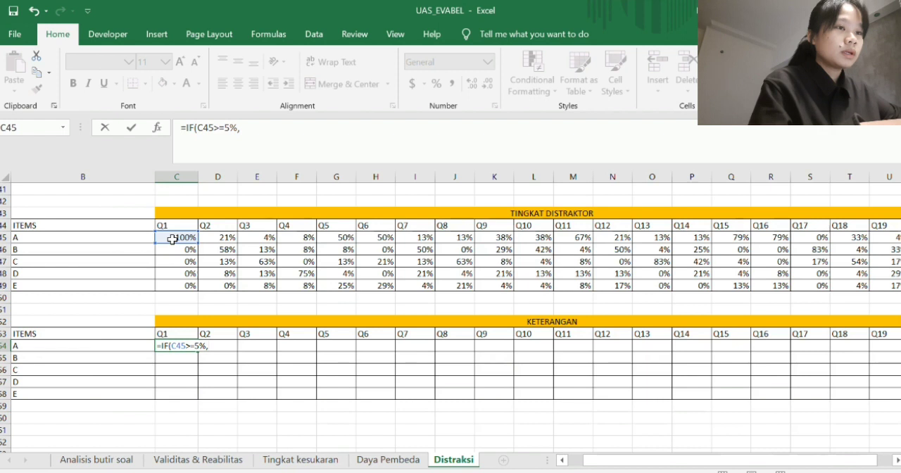
pyautogui.write('"DI')
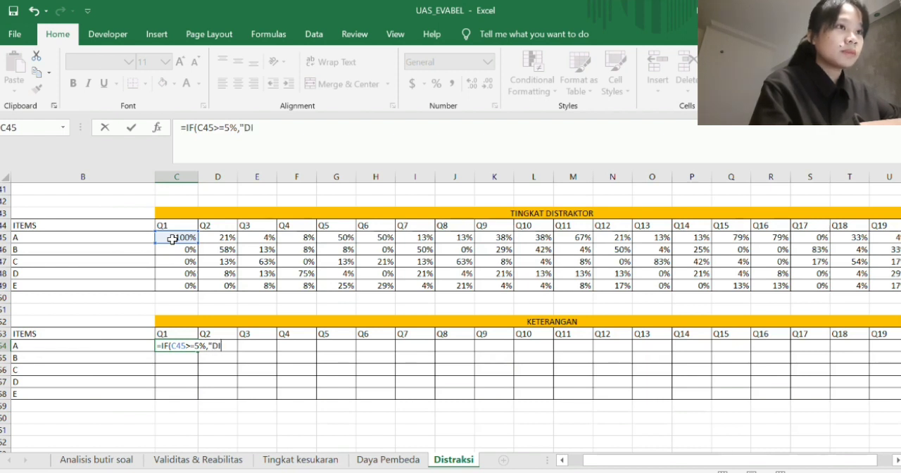
pyautogui.write('TERIMA')
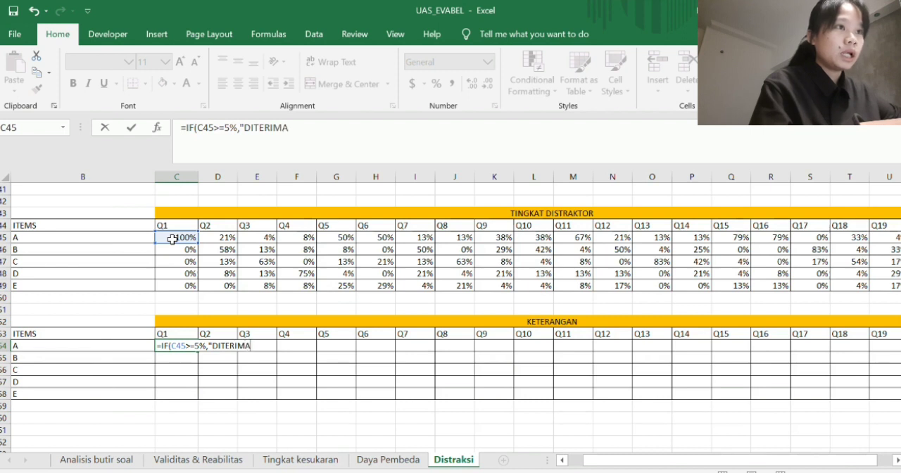
pyautogui.write('"')
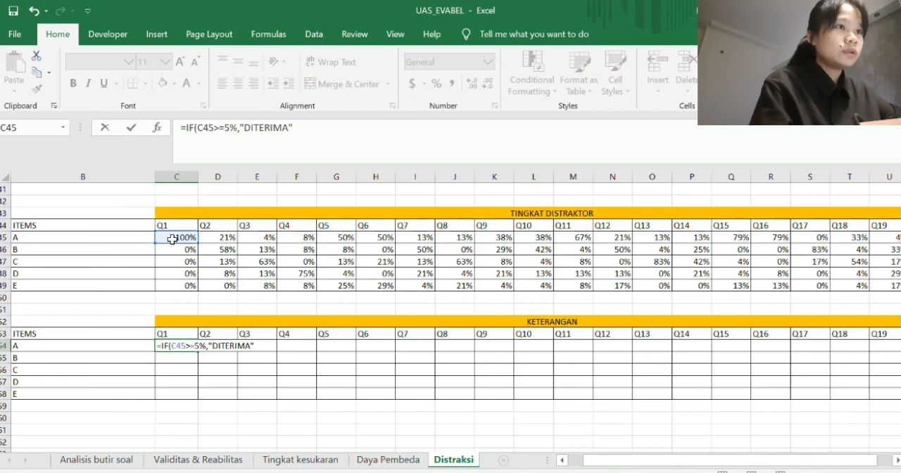
# - Extend the C54 formula with a nested condition IF(C45>5%,"DIREVISI" for distractors to be revised
pyautogui.write(',IF')
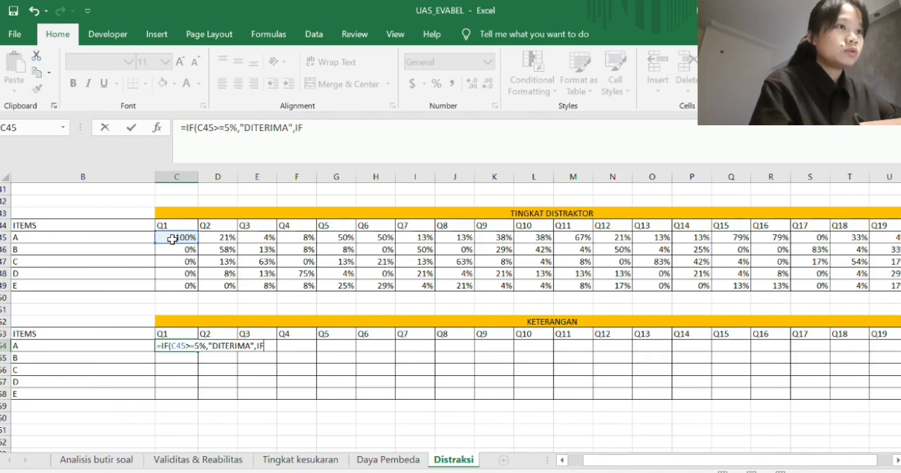
pyautogui.write('(')
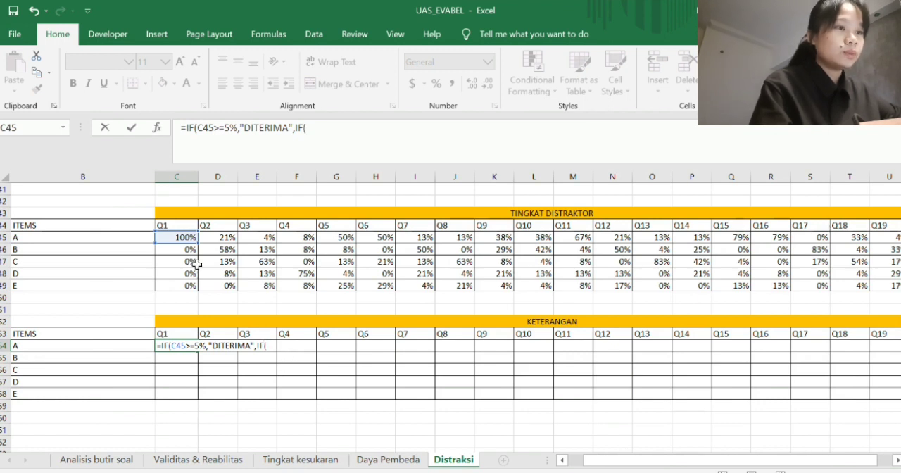
pyautogui.click(176, 236)
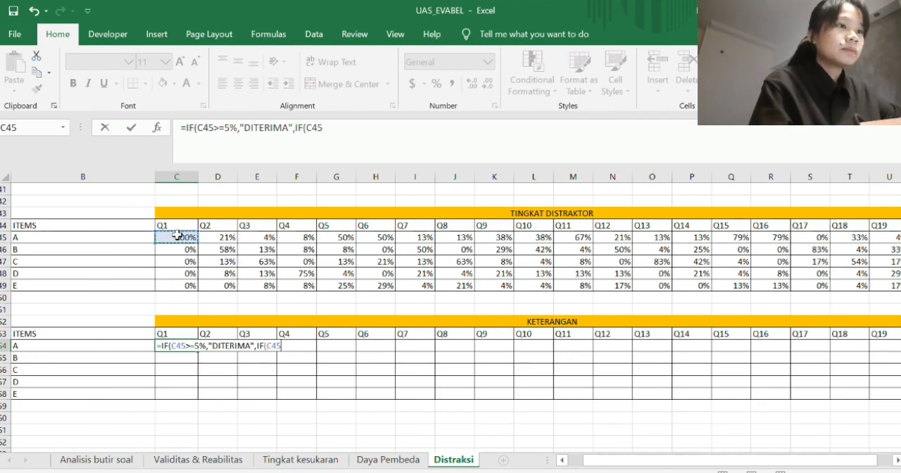
pyautogui.write('>5%')
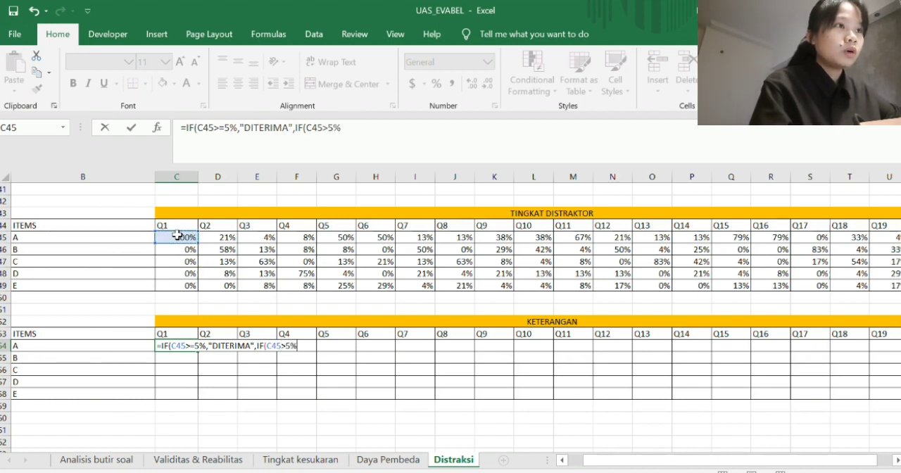
pyautogui.write(',')
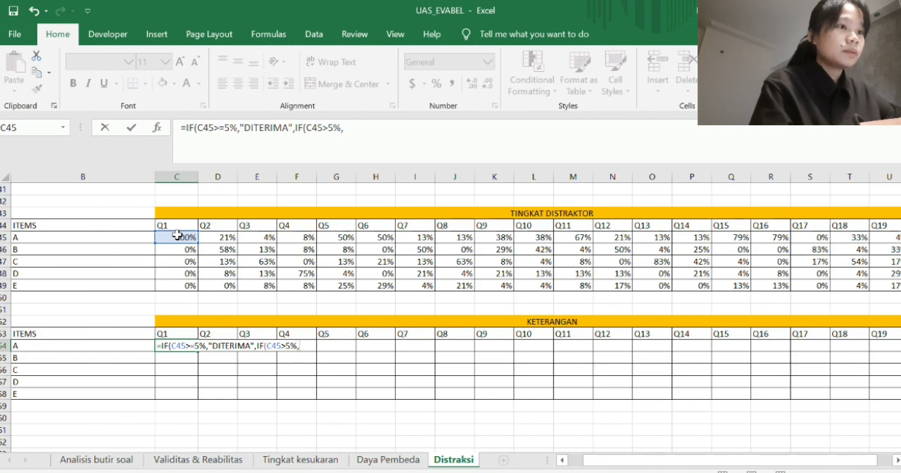
pyautogui.write('"DI')
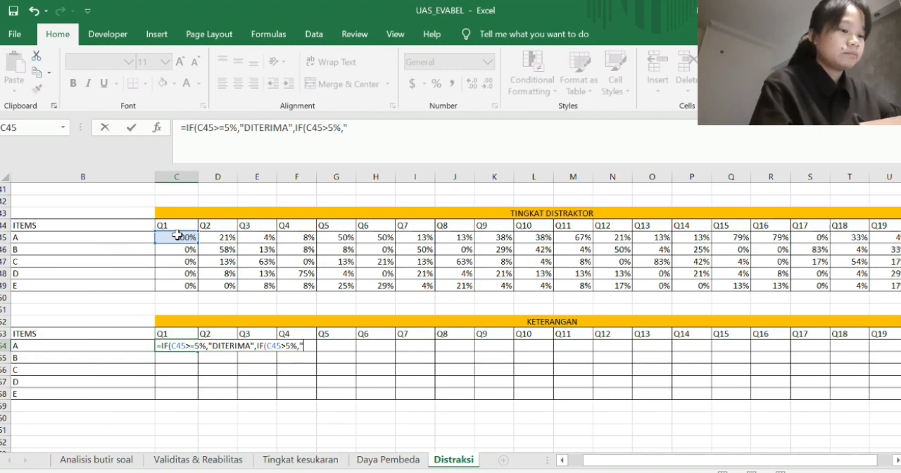
pyautogui.write('REVISI')
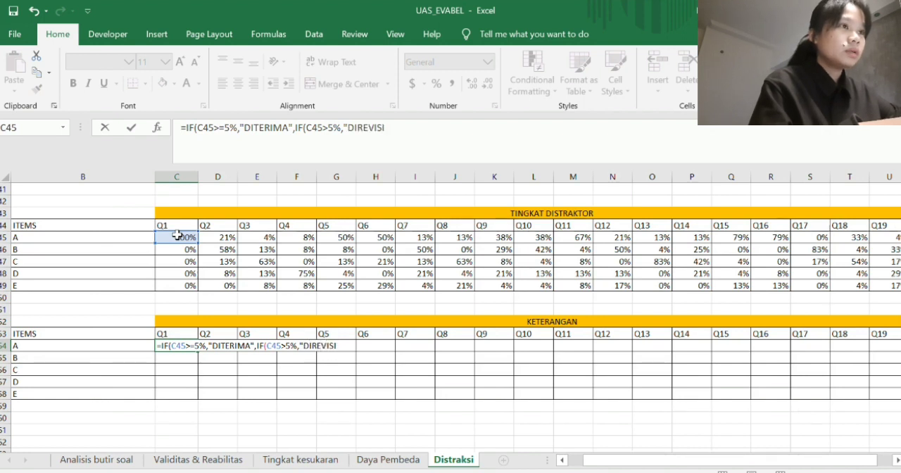
pyautogui.write('"')
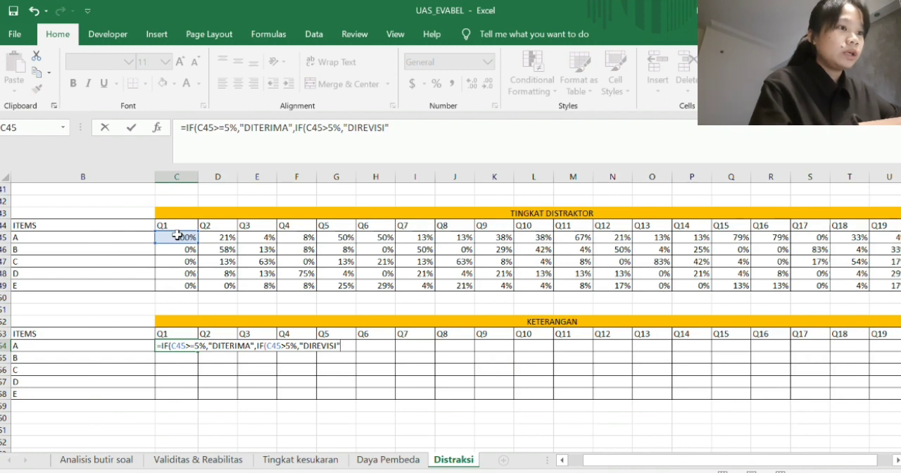
pyautogui.write(',IF')
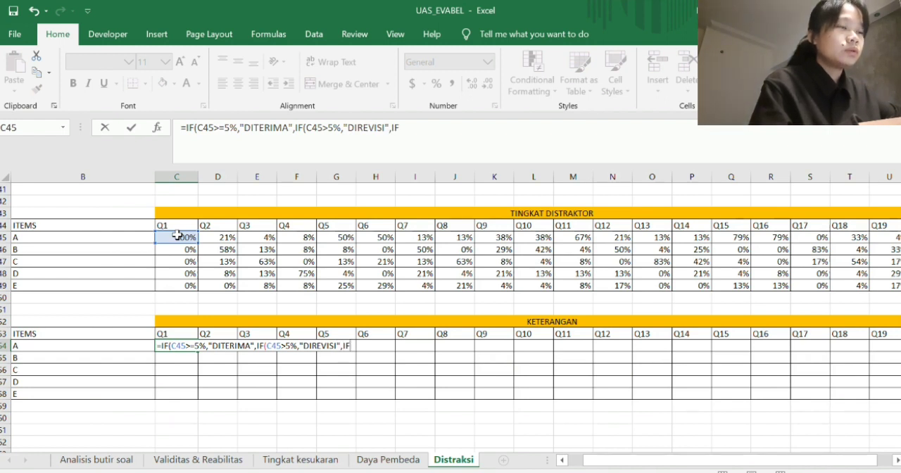
pyautogui.write('(')
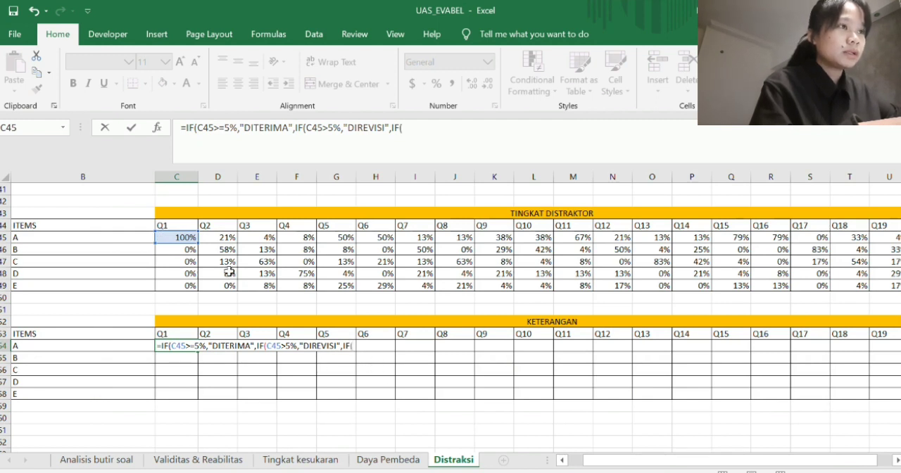
# - Add the last nested condition IF(C45>=0,"DITOLAK" to the C54 formula, close all three brackets and enter it
pyautogui.click(185, 239)
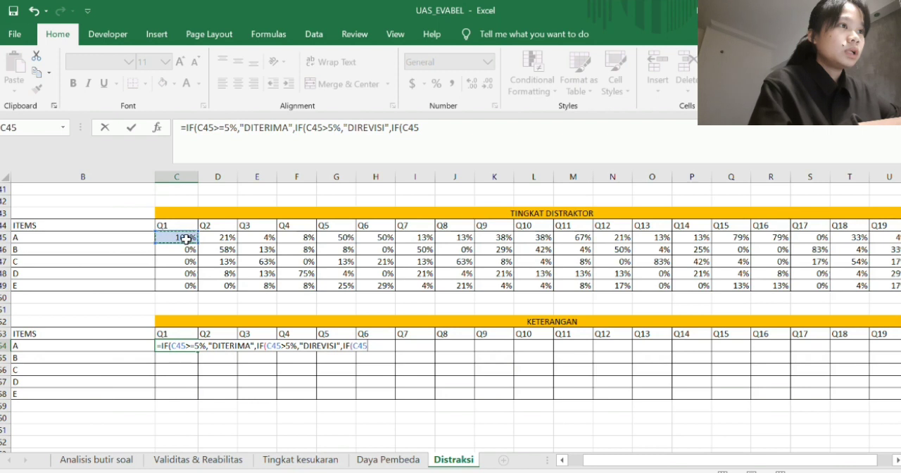
pyautogui.write('>=')
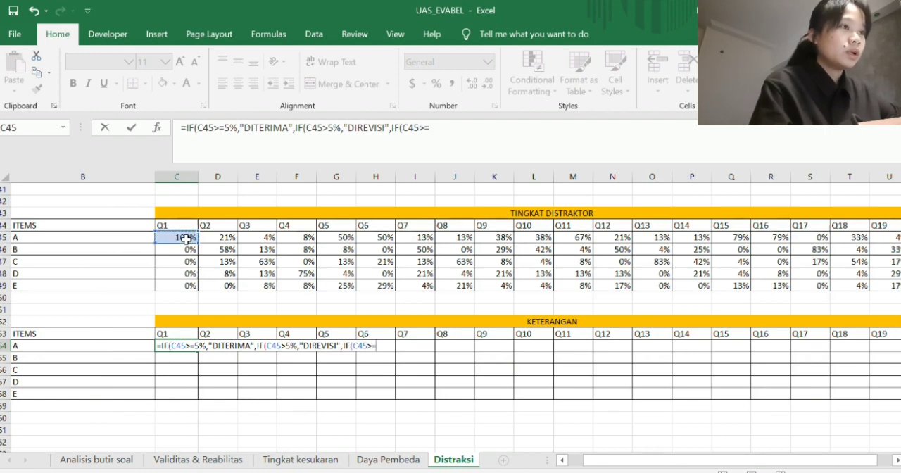
pyautogui.write('0')
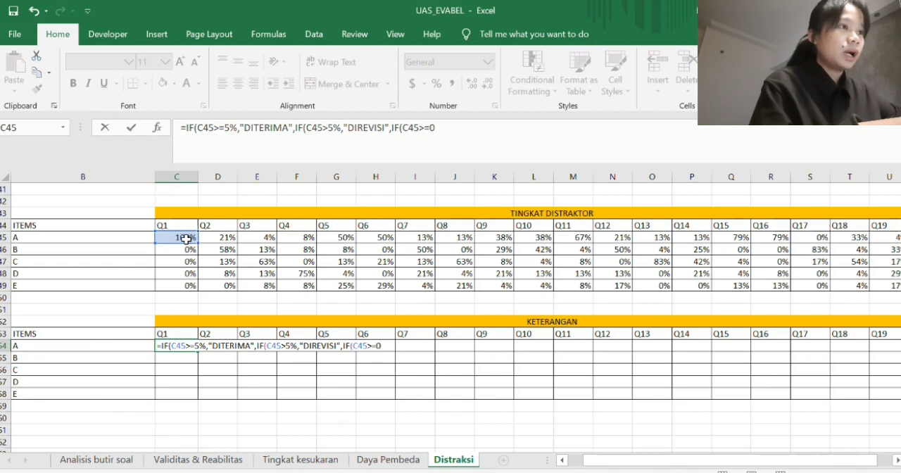
pyautogui.write(',"D')
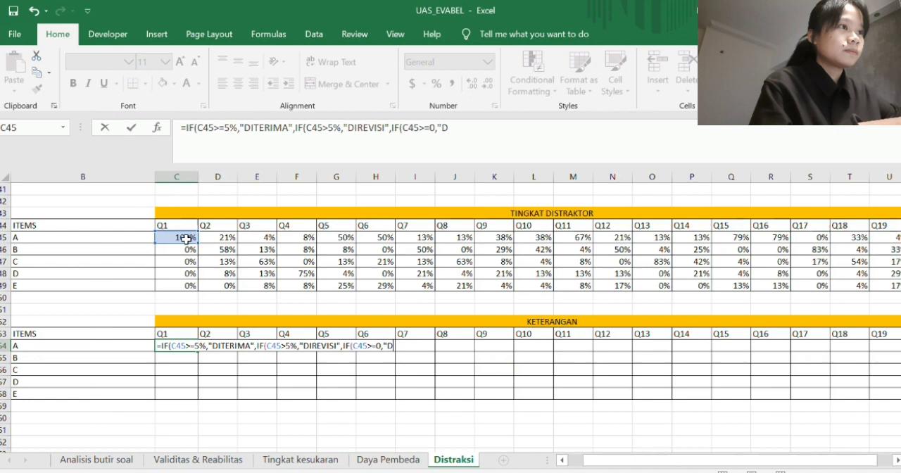
pyautogui.write('ITOLAK')
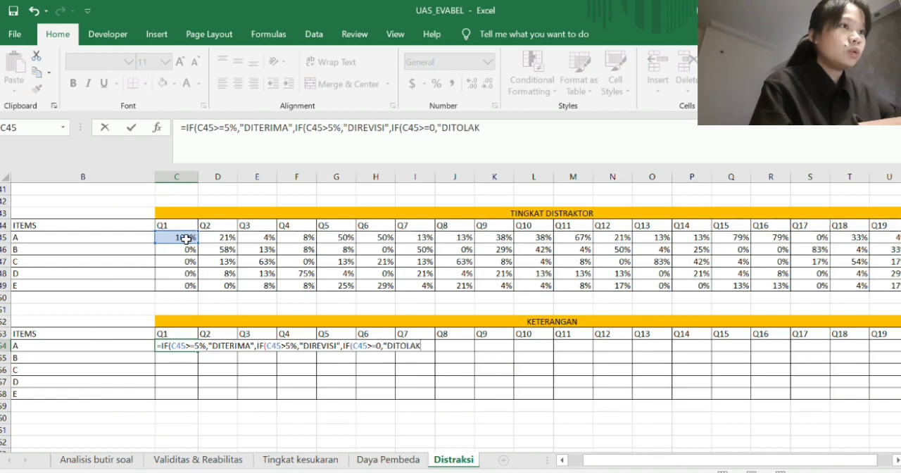
pyautogui.write('"')
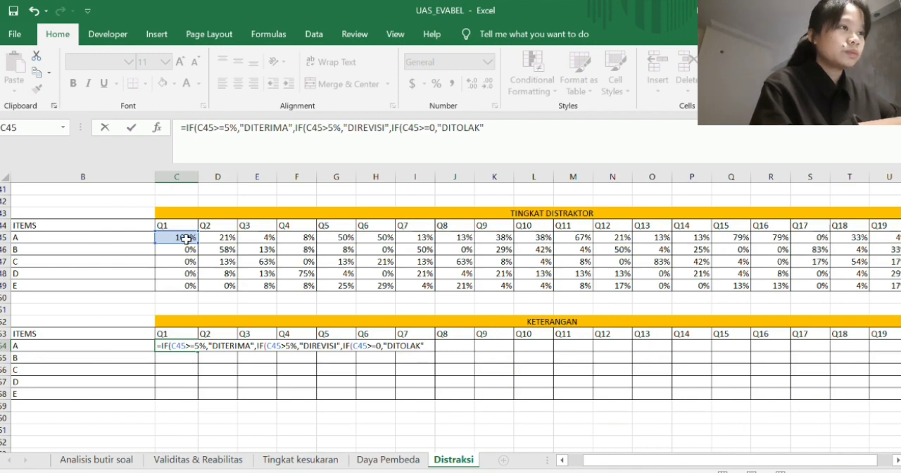
pyautogui.write('))')
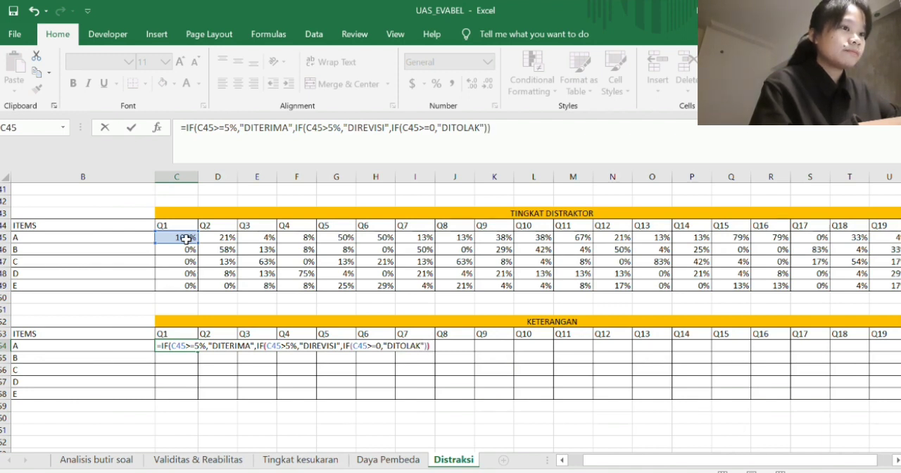
pyautogui.write(')')
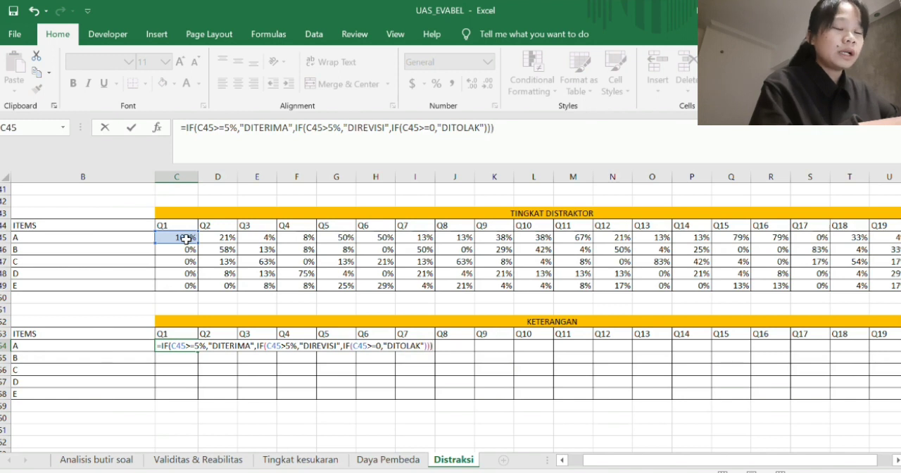
pyautogui.press('Return')
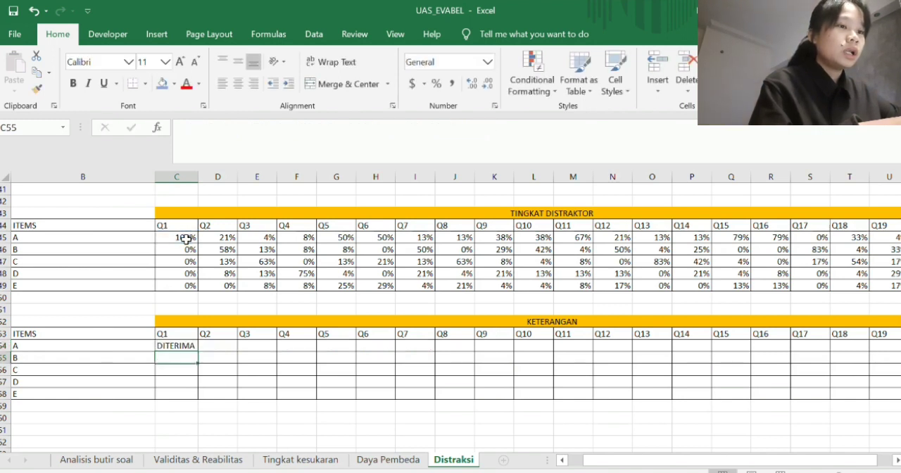
# - Copy the Keterangan formula from C54 to answers A to E of all questions Q1 to Q20, filling C54:V58
pyautogui.click(180, 345)
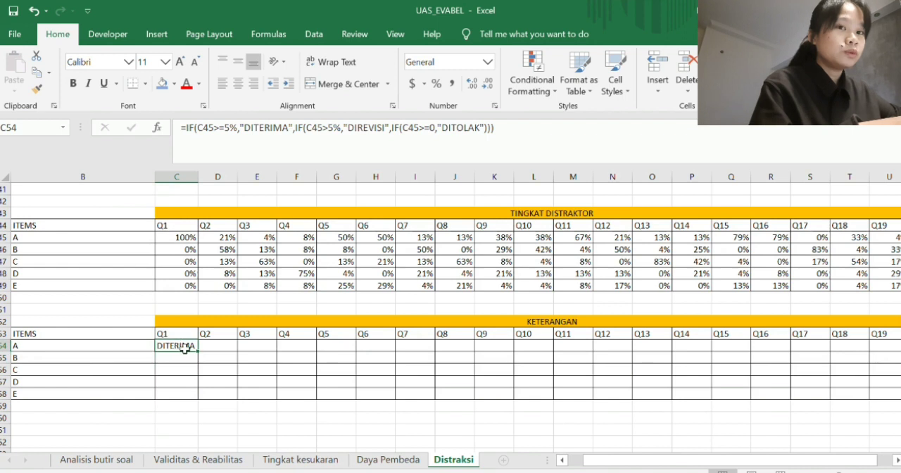
pyautogui.moveTo(197, 352); pyautogui.dragTo(192, 399)
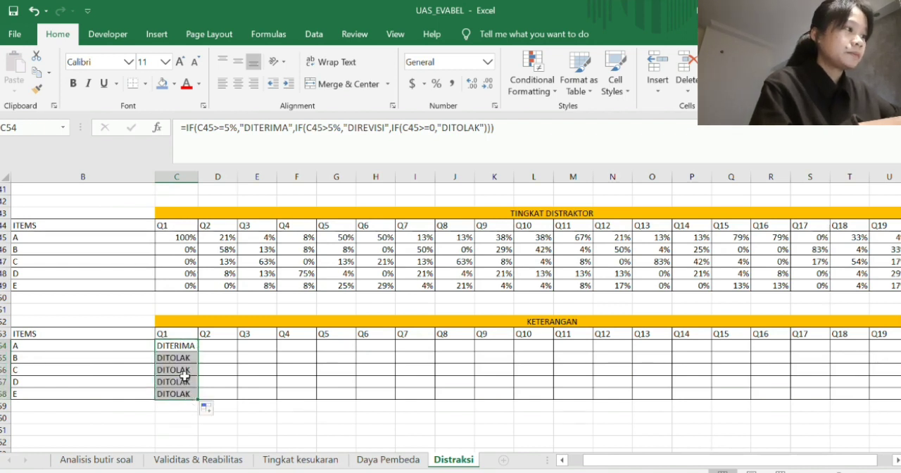
pyautogui.moveTo(200, 399); pyautogui.dragTo(806, 394)
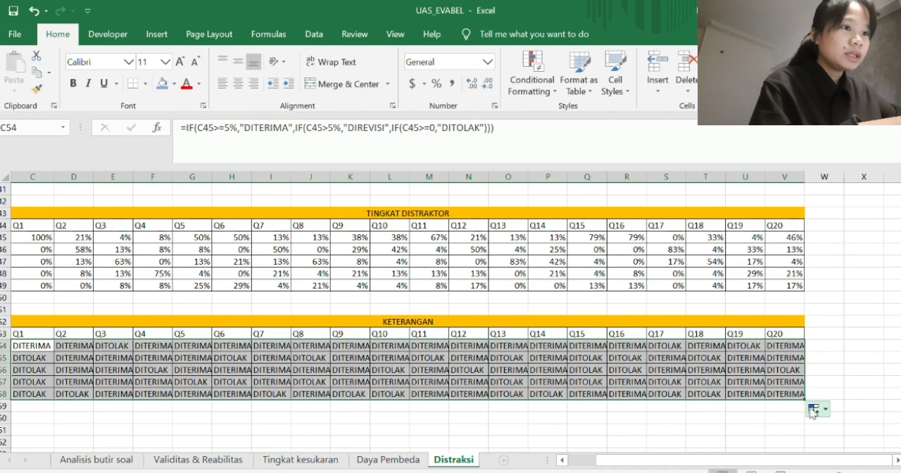
pyautogui.scroll(-2, 748, 379)
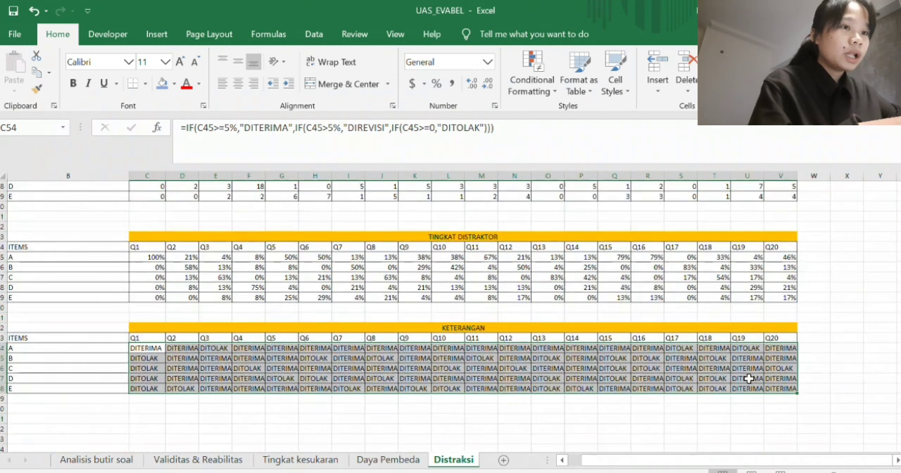